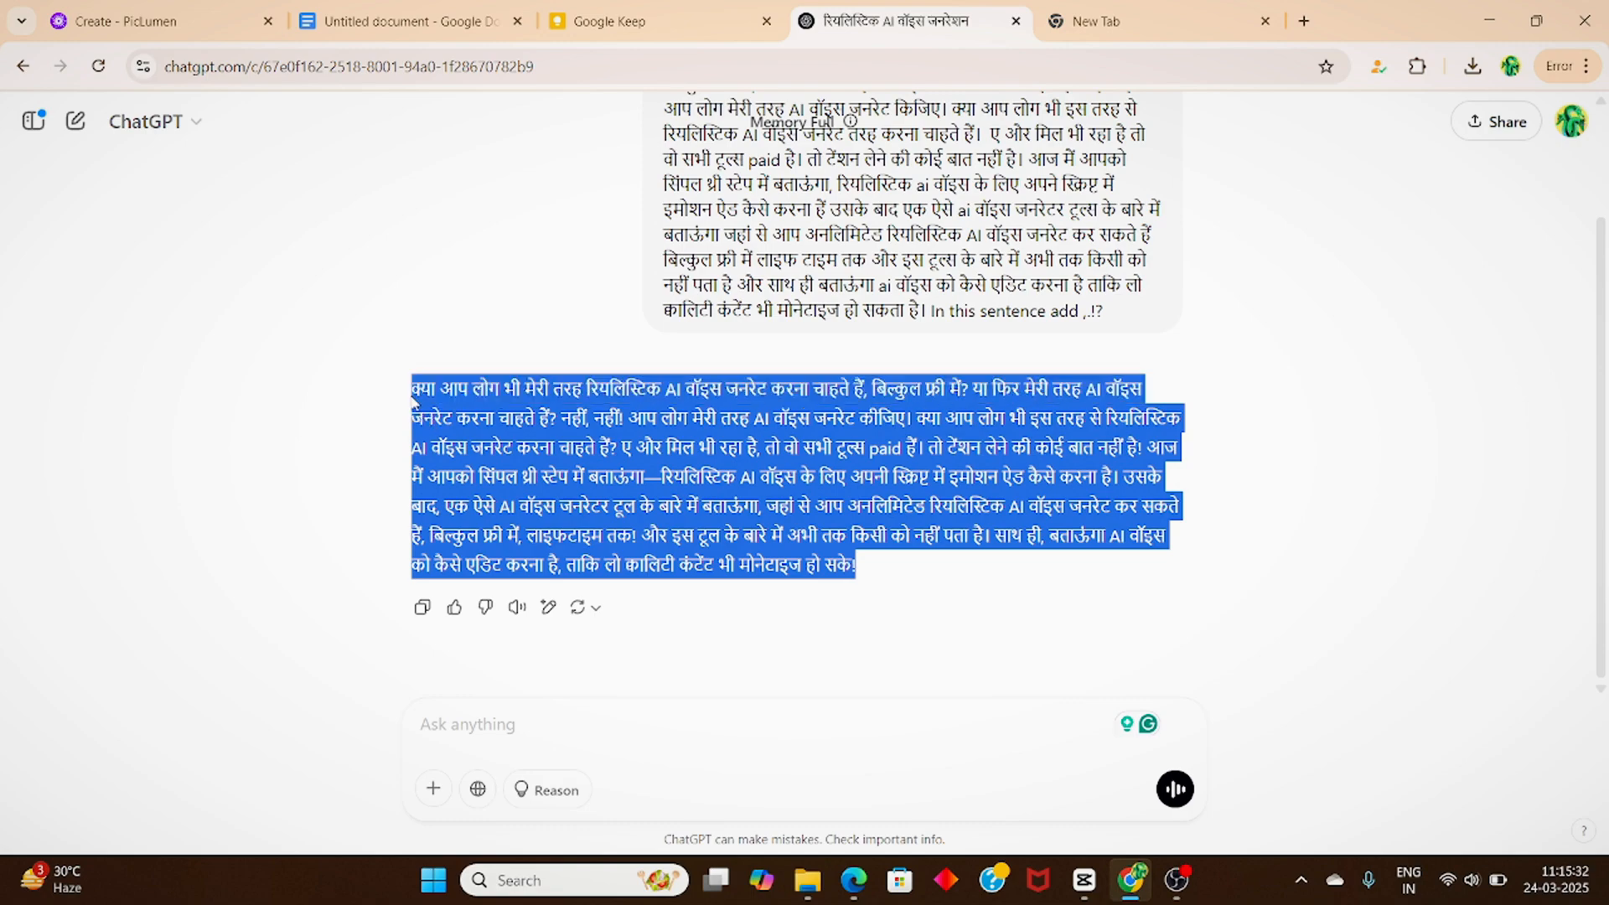
Step: Copy the punctuated Hindi script from ChatGPT into the open Google Keep note and select its opening lines
key(ctrl+c)
click(597, 21)
key(ctrl+v)
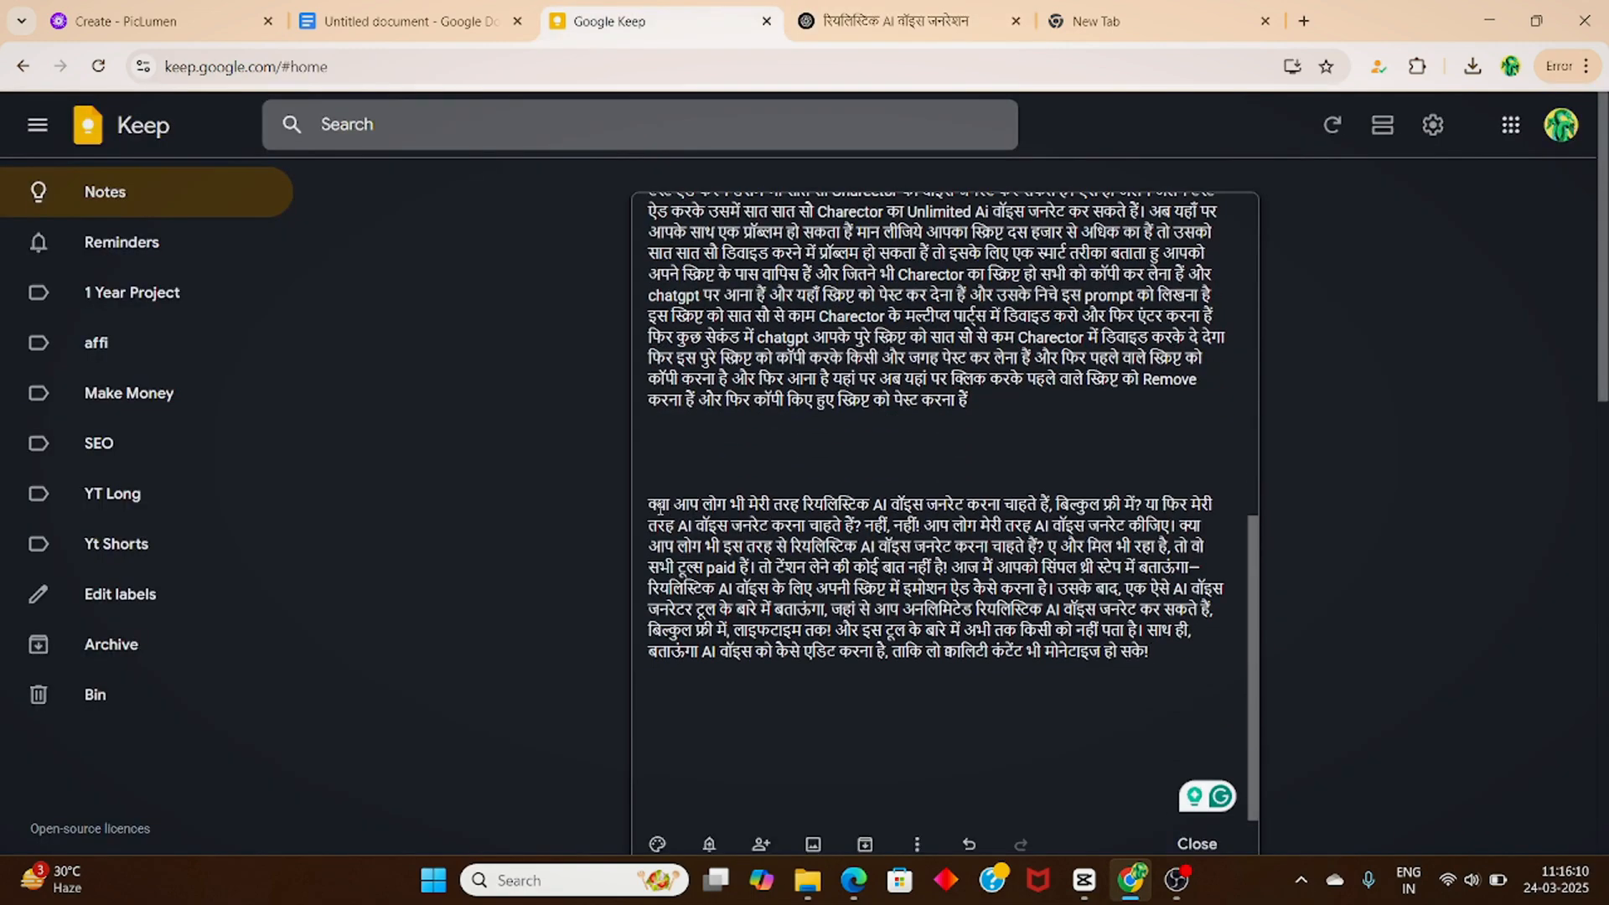
drag(660, 506, 949, 584)
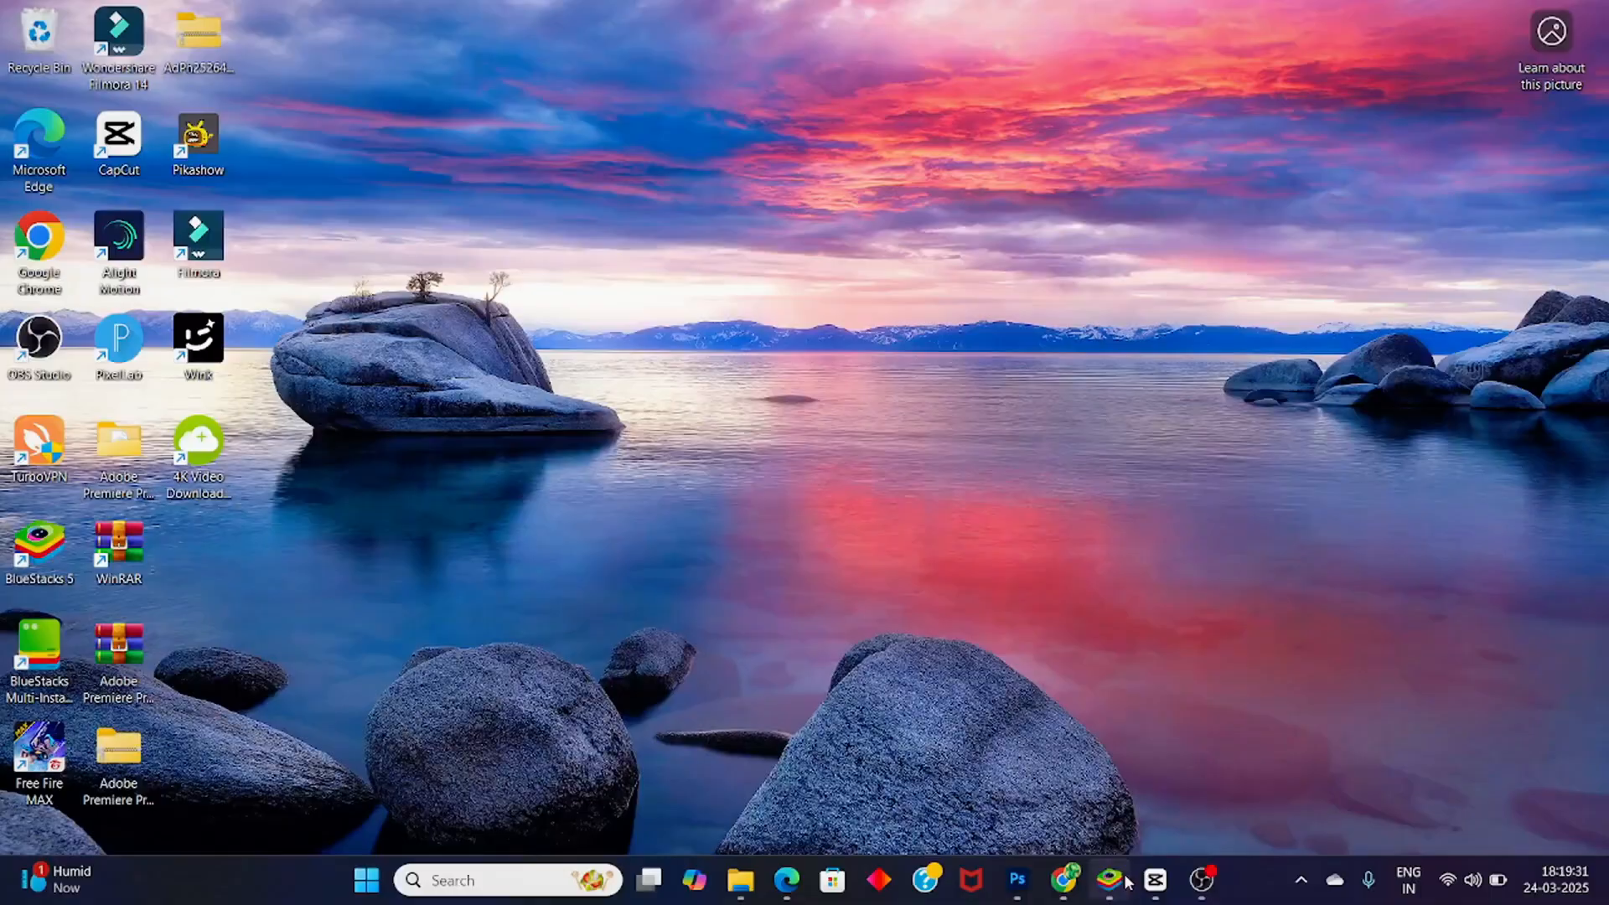
Step: Open Filmora in BlueStacks and start a new project with the image of the woman holding a microphone
click(1110, 880)
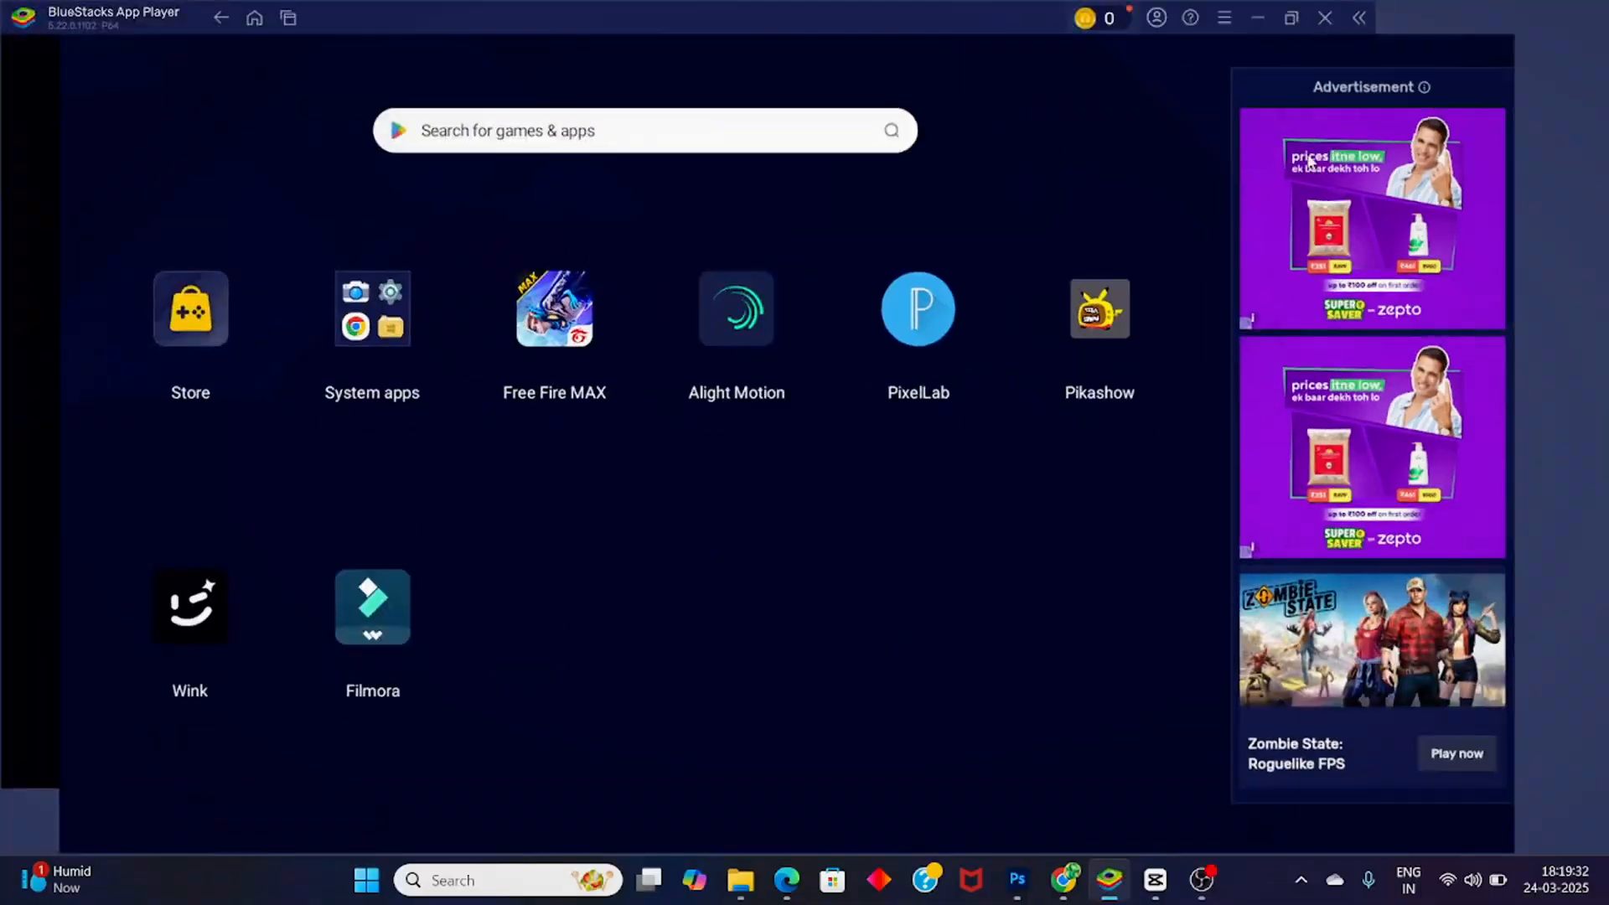
click(375, 622)
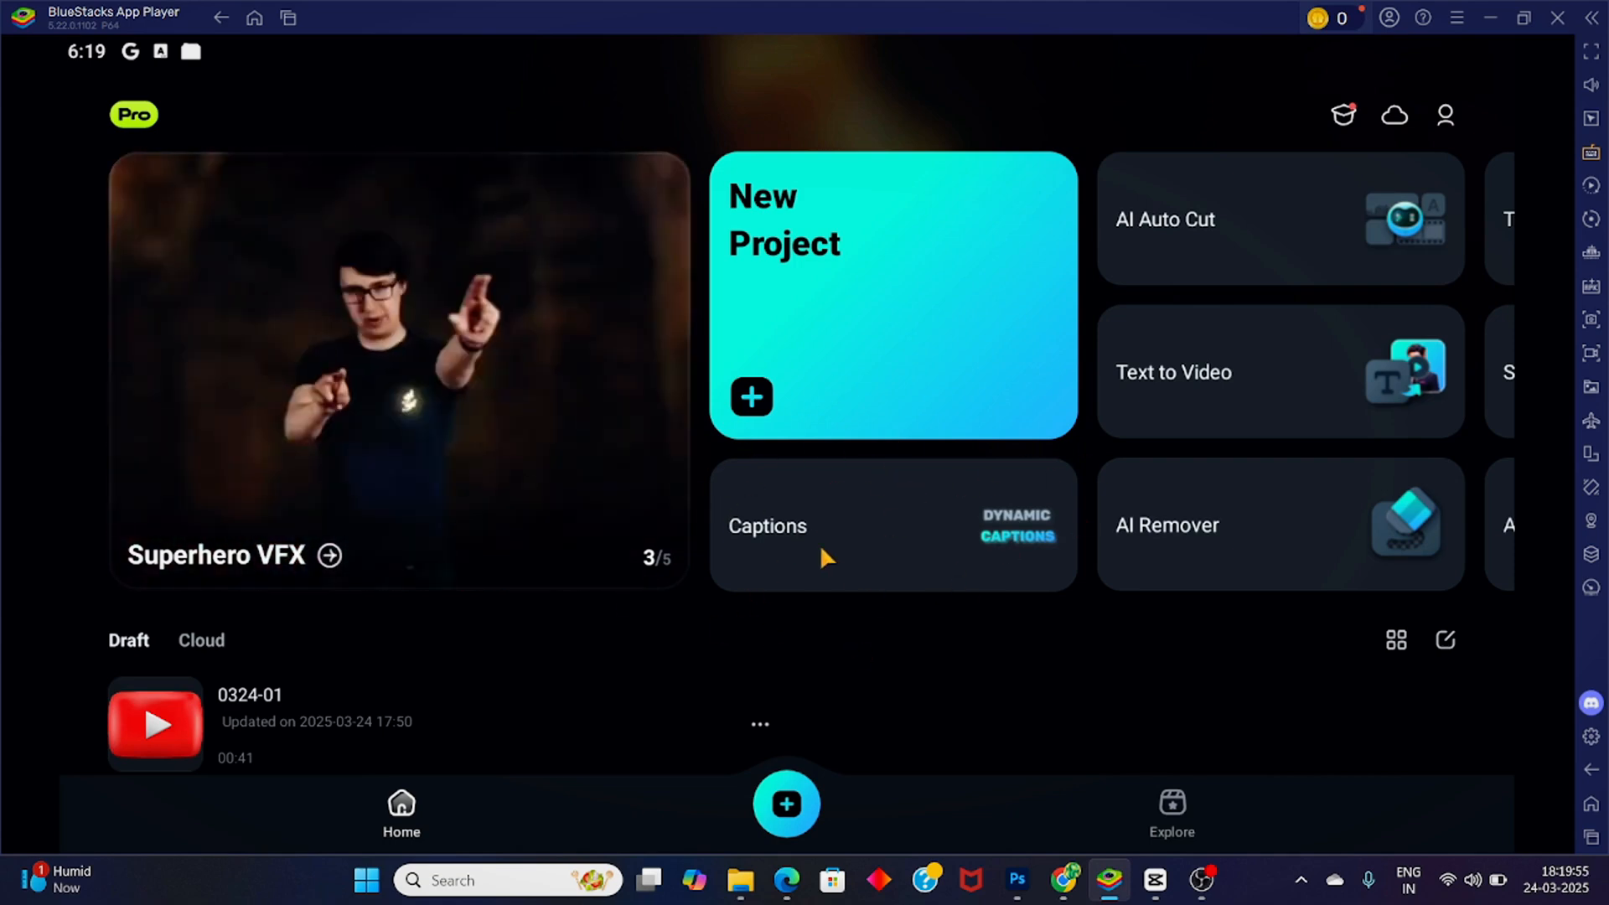
click(899, 313)
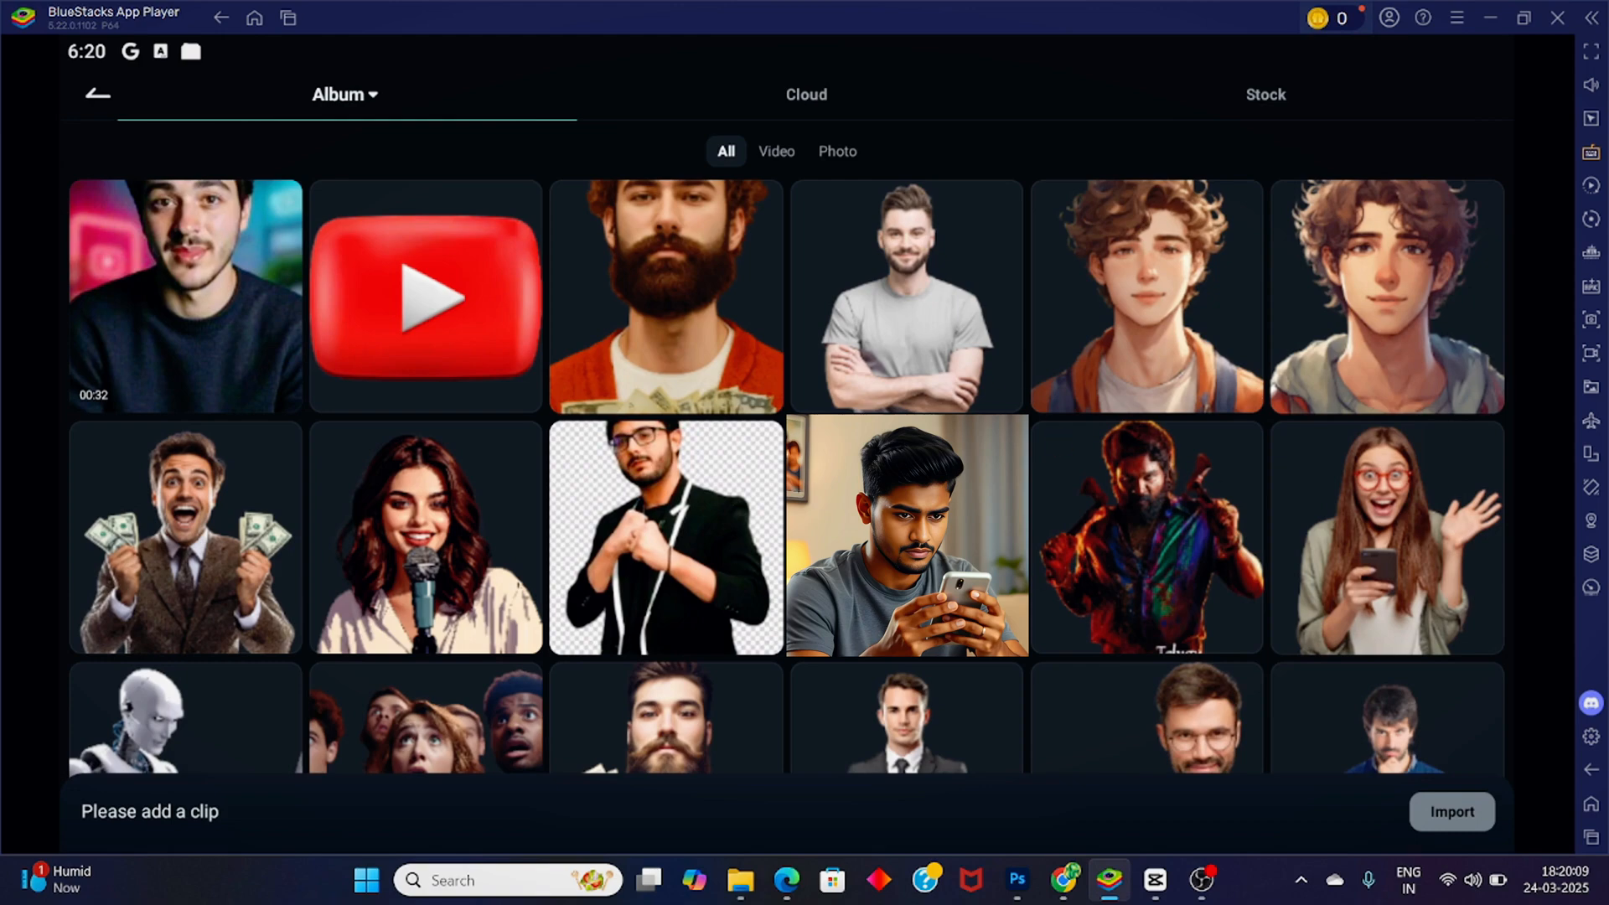
click(469, 508)
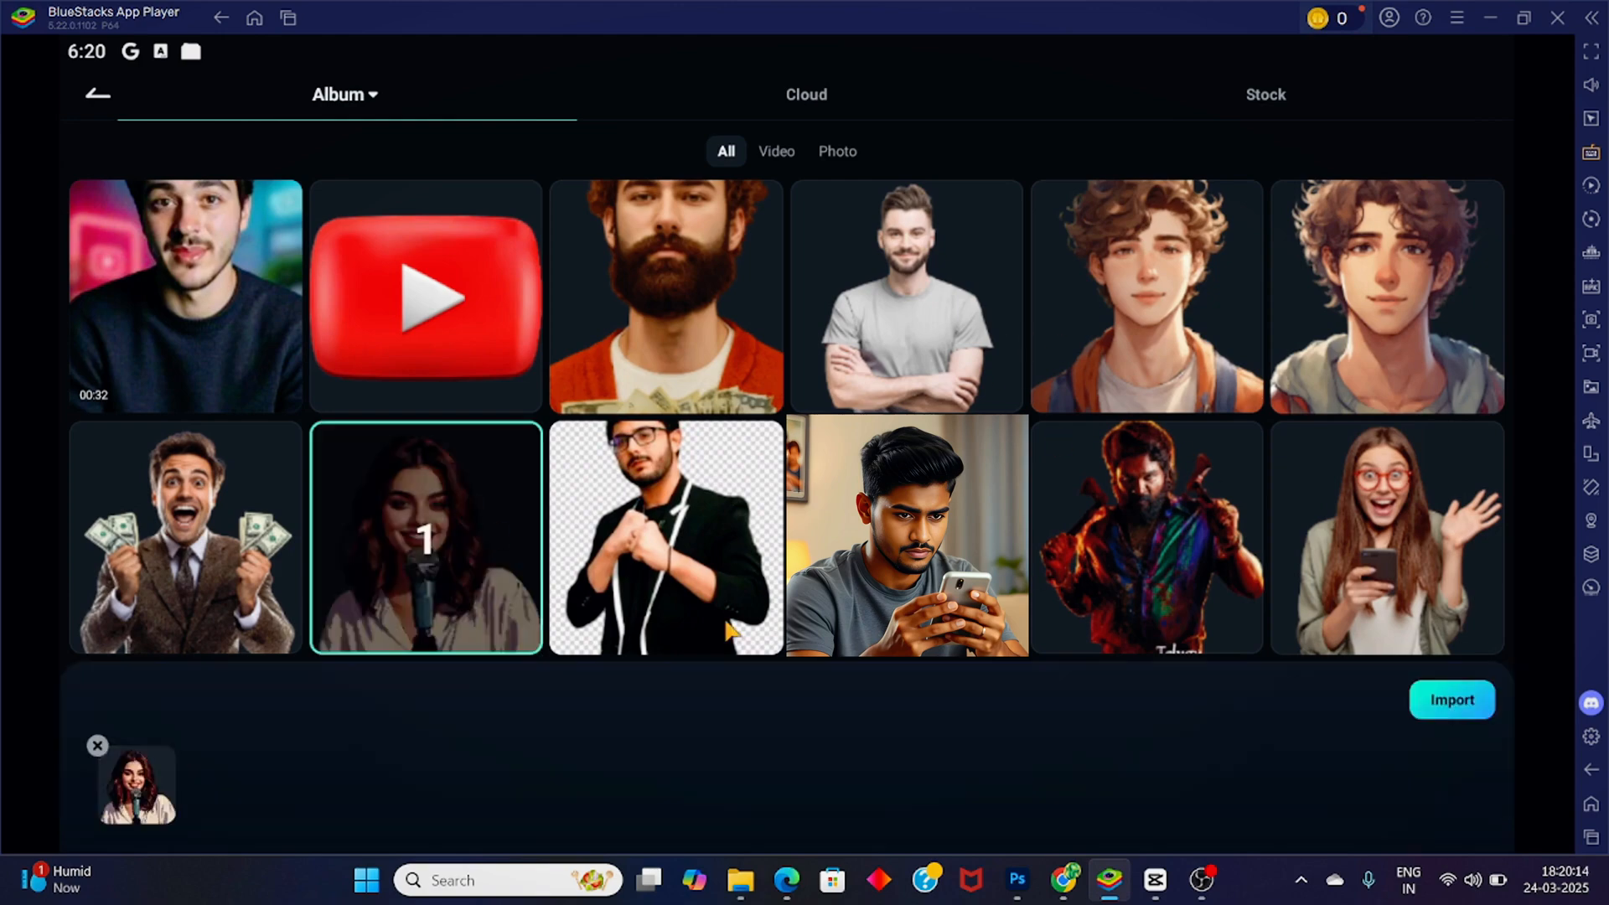
click(1454, 702)
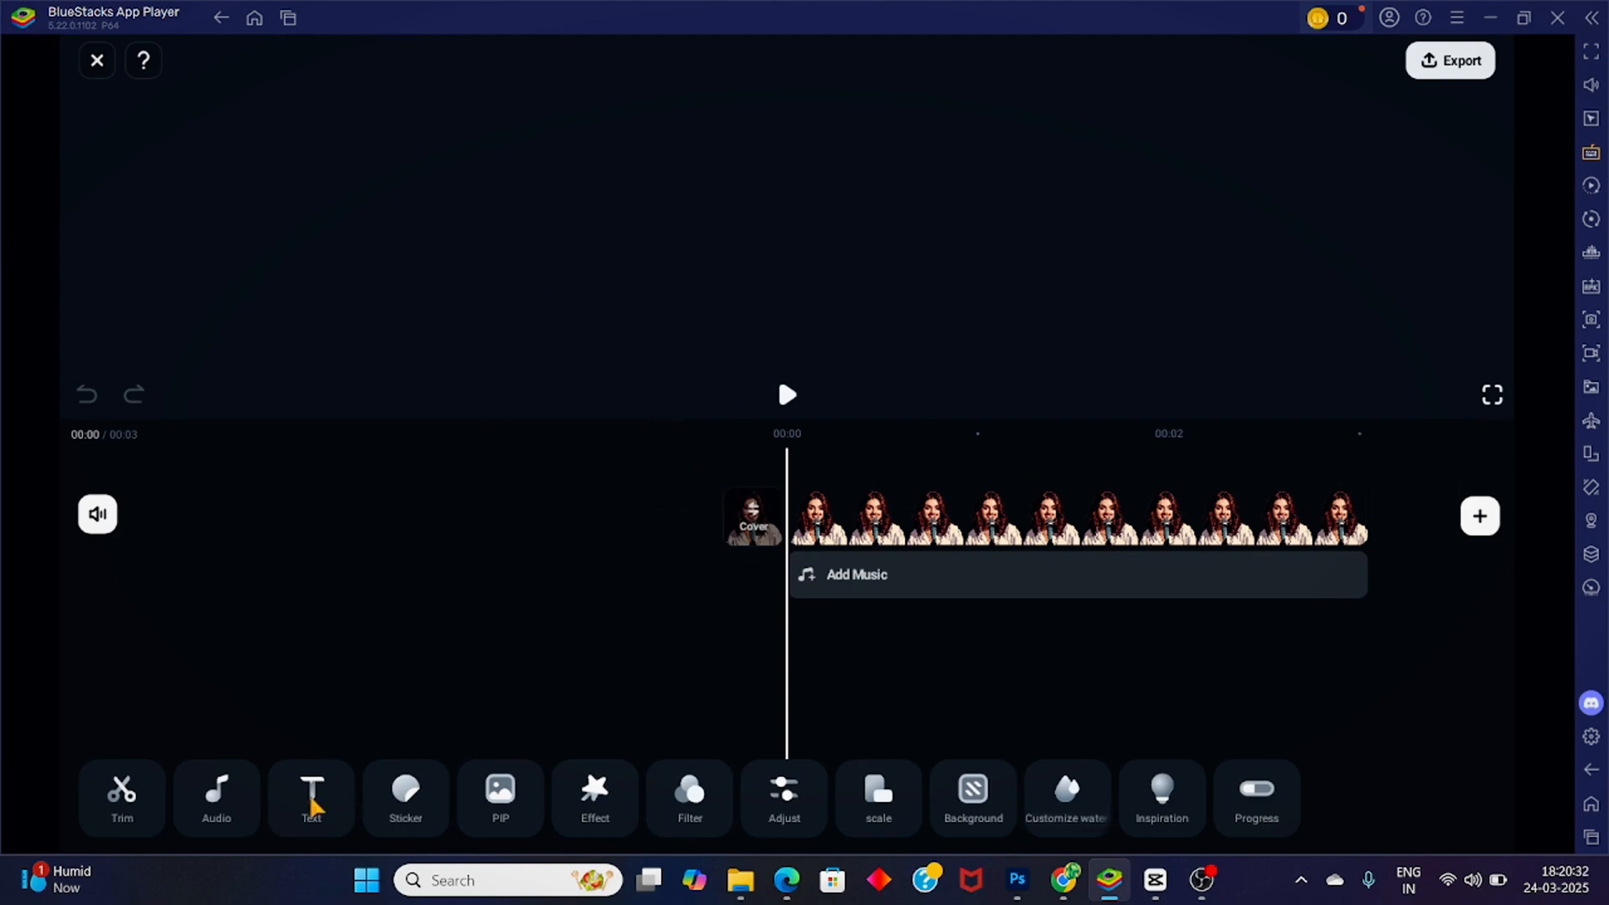
Step: Add a text clip to the project containing the Hindi story copied from the Google Keep note
click(312, 800)
click(156, 806)
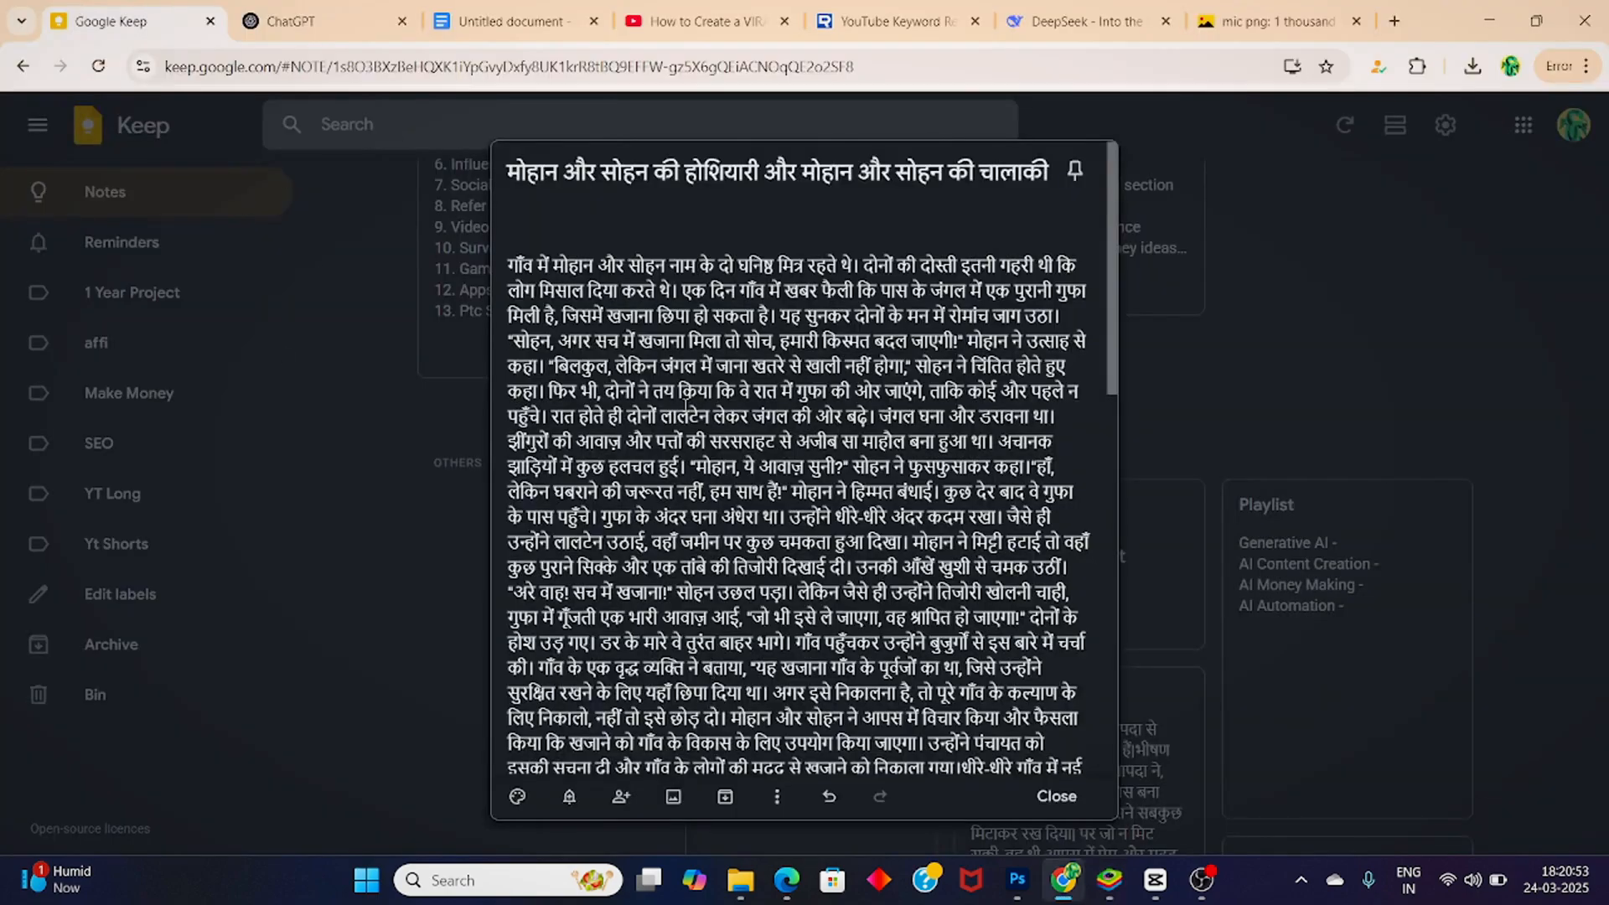
drag(508, 264, 964, 541)
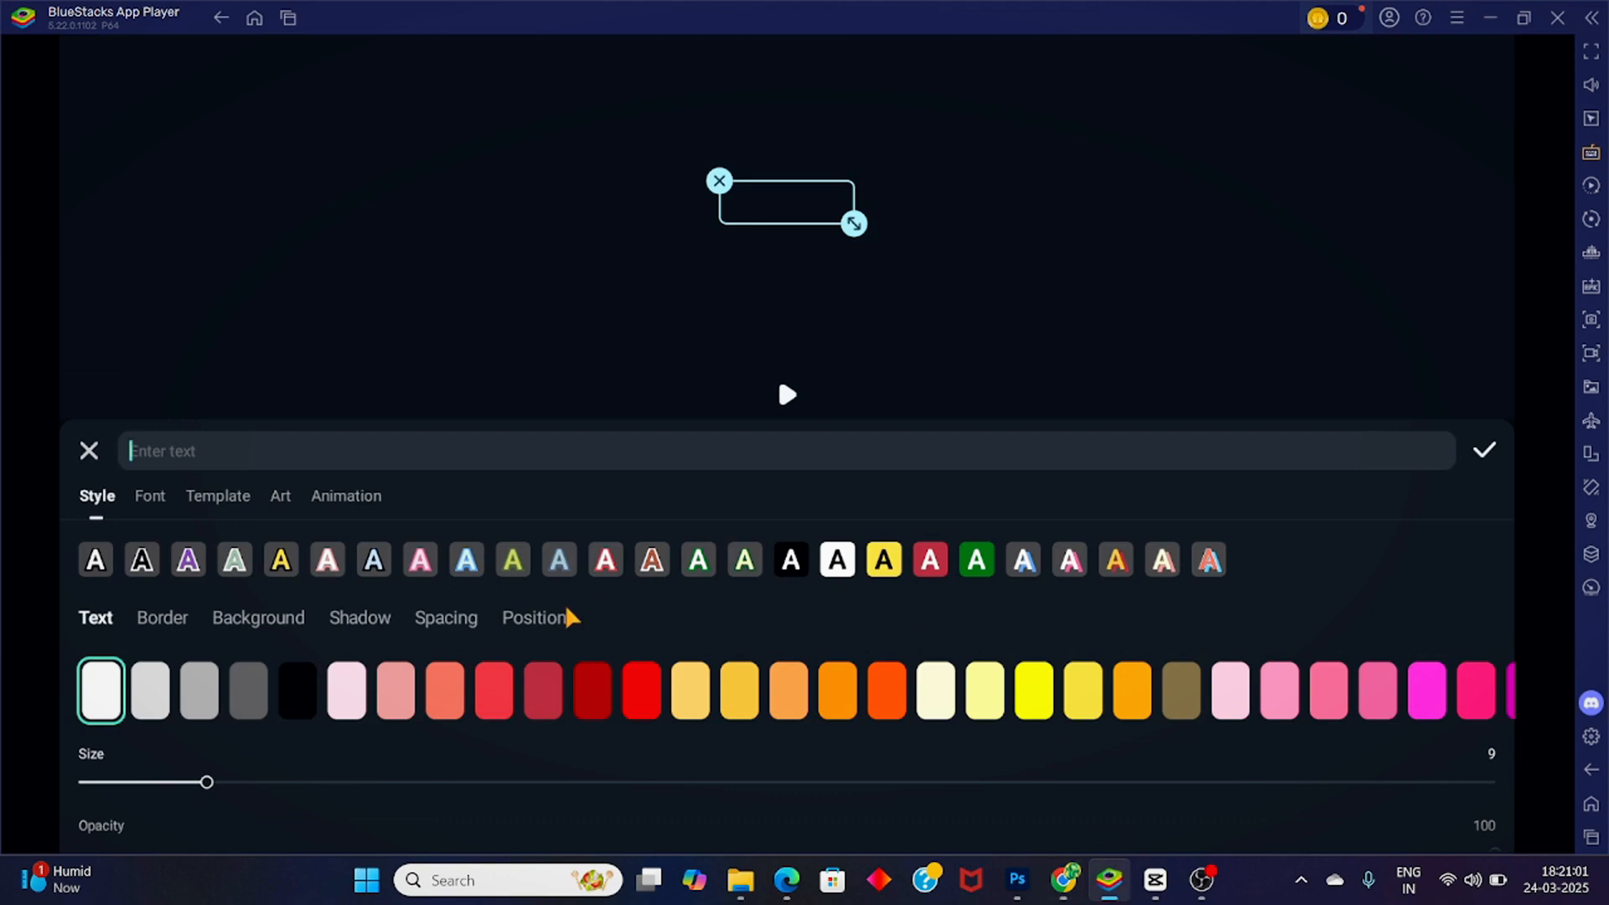
key(ctrl+v)
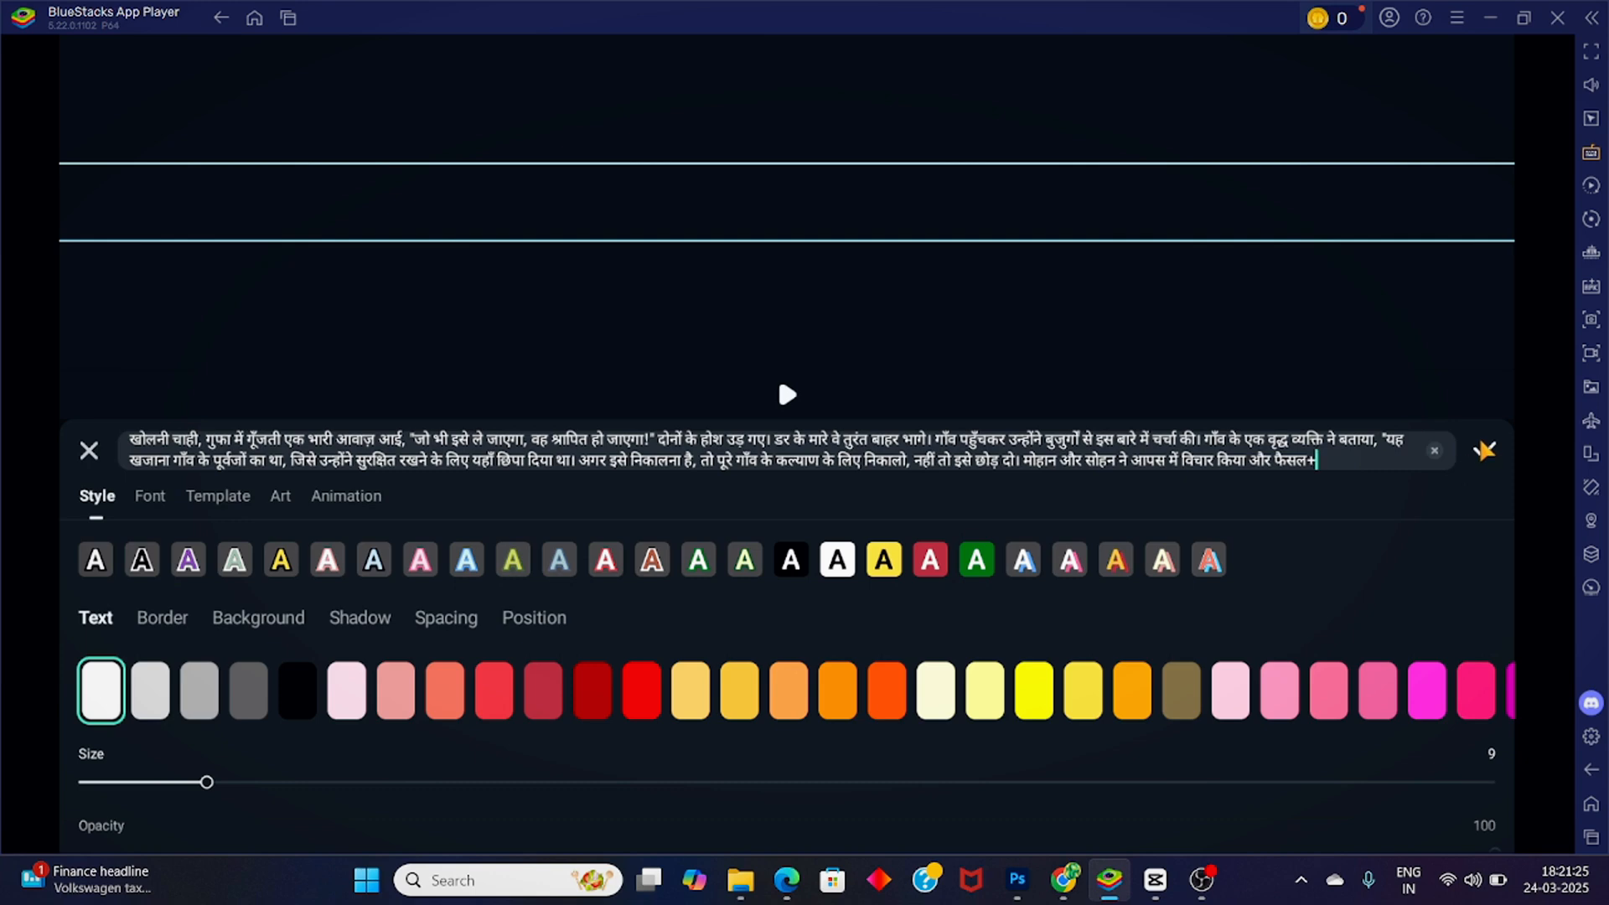
click(1484, 451)
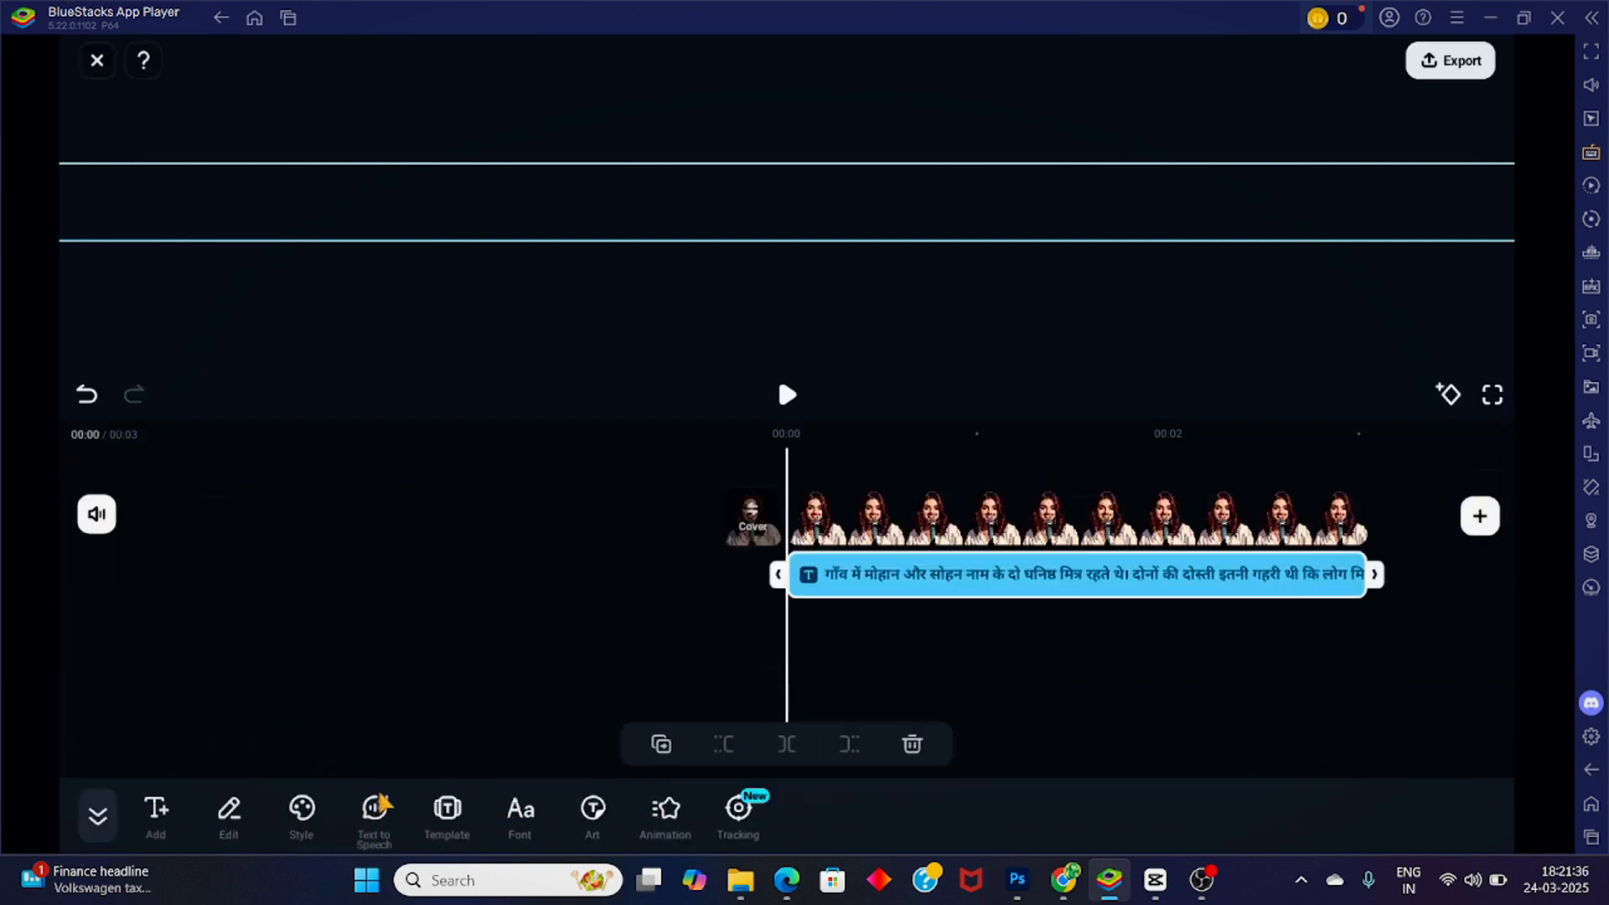
Step: Open Text to Speech for the story text clip, look through the trending voices and preview Marcus
click(377, 808)
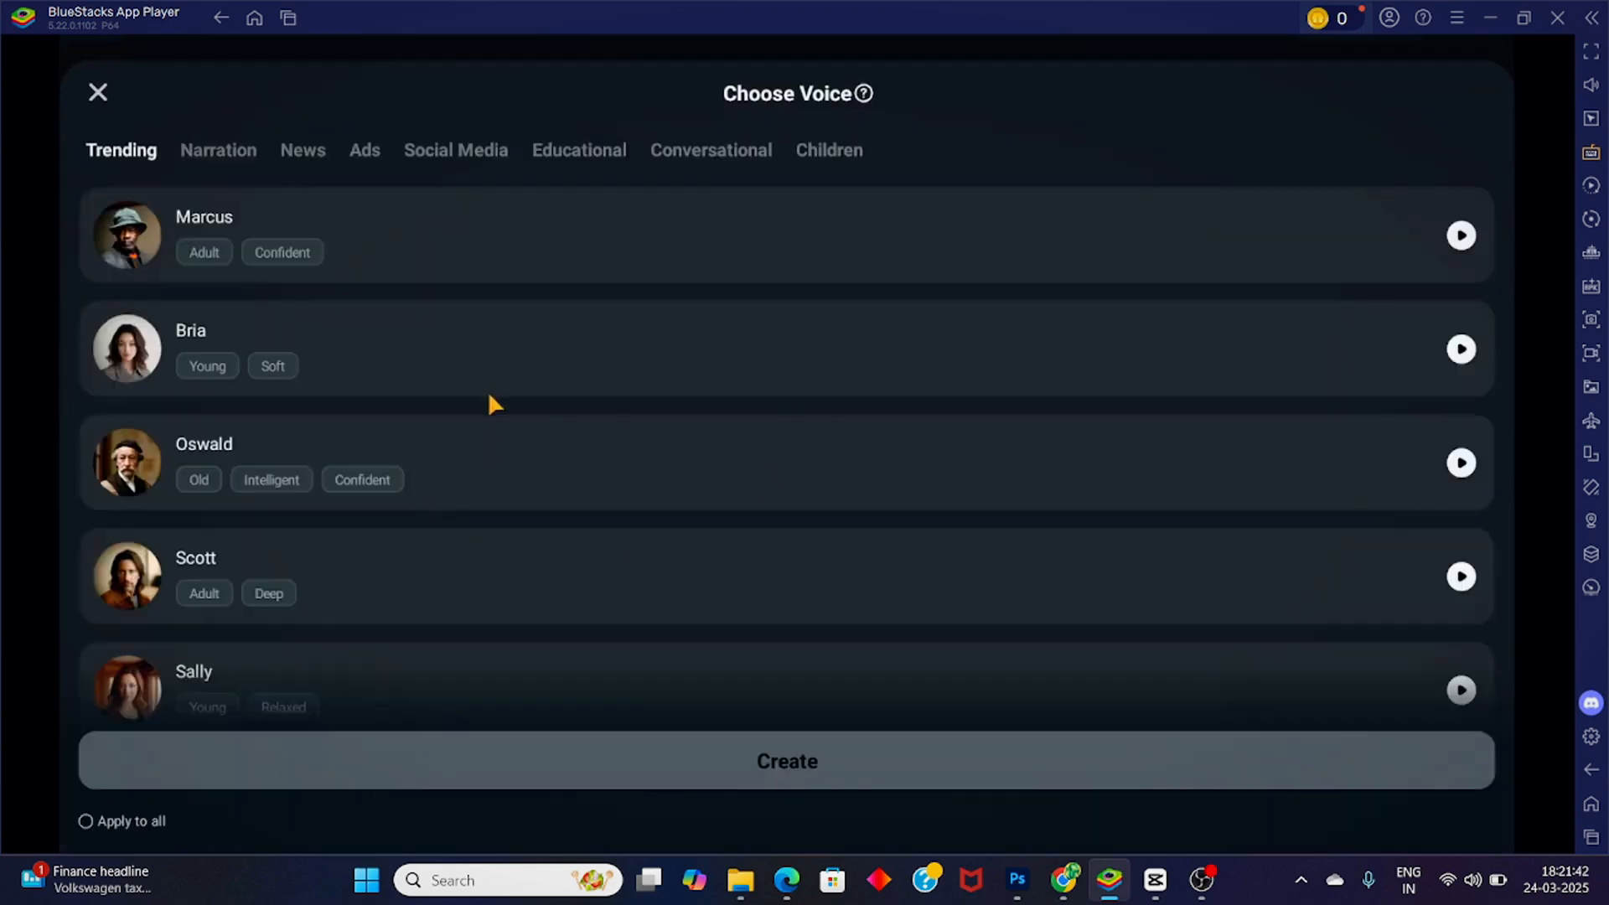
scroll(490, 395, down, 15)
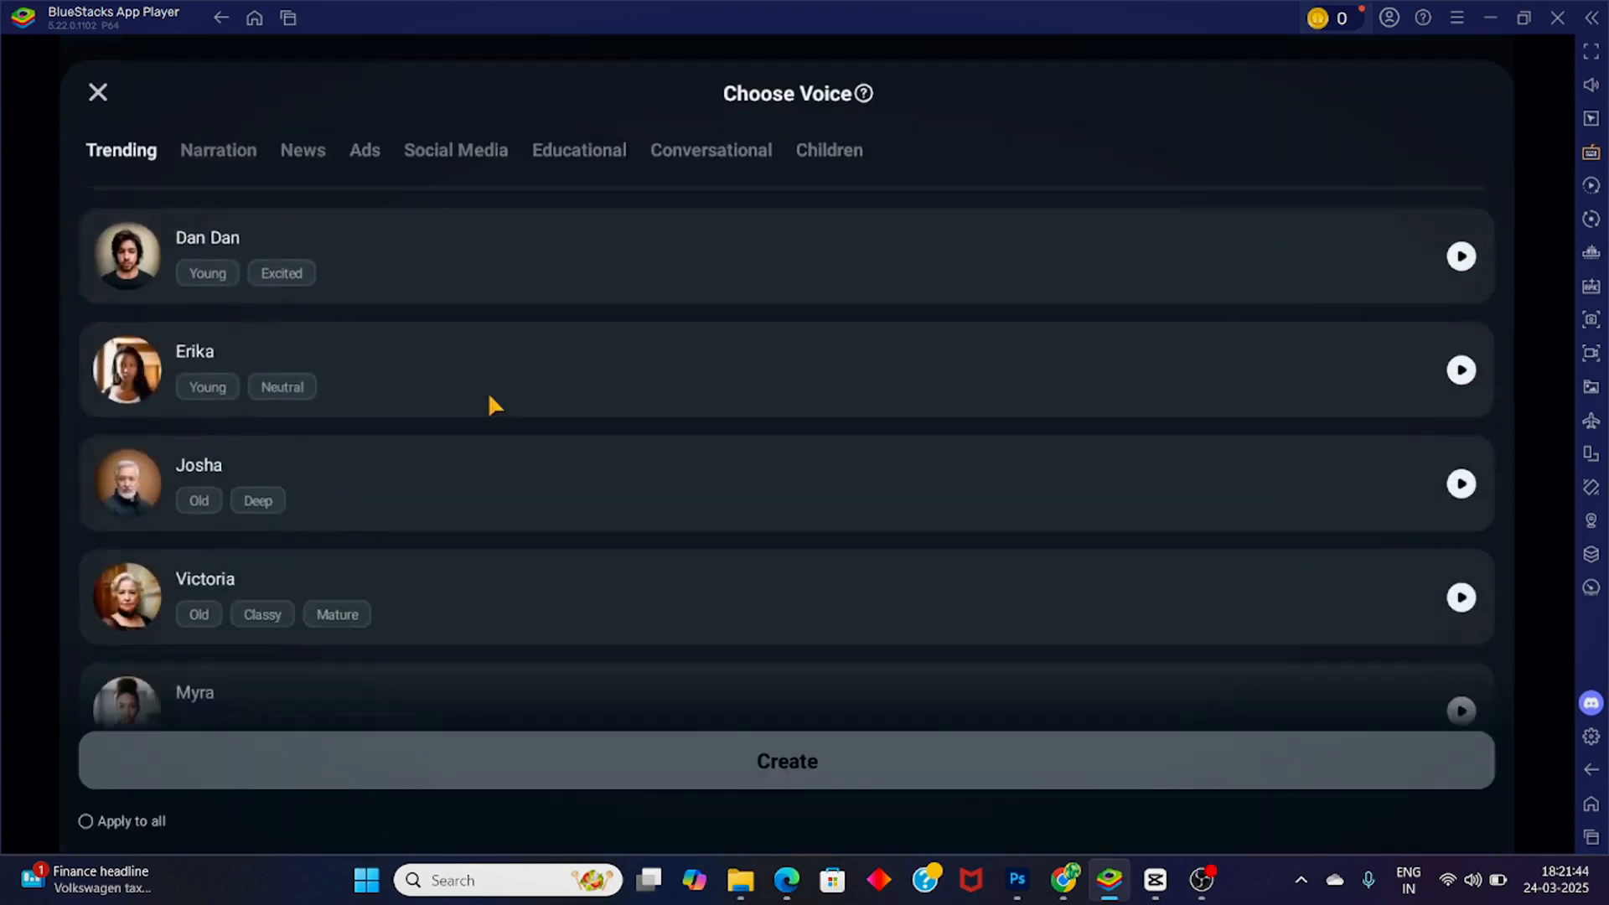
scroll(488, 390, down, 8)
scroll(487, 391, up, 10)
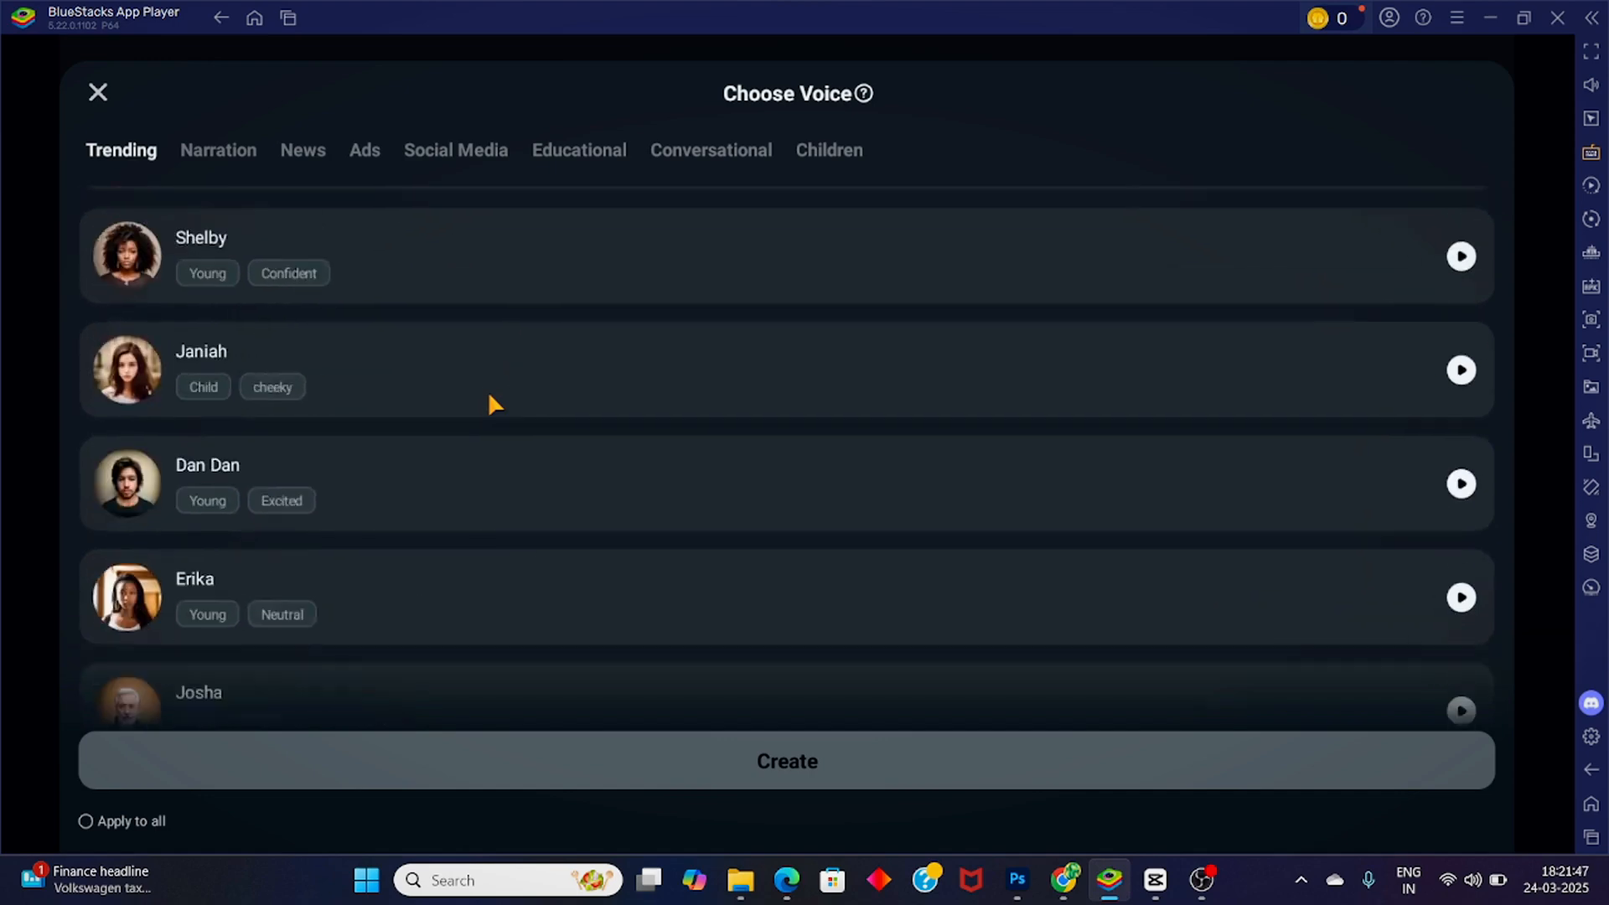
scroll(489, 395, up, 10)
click(256, 218)
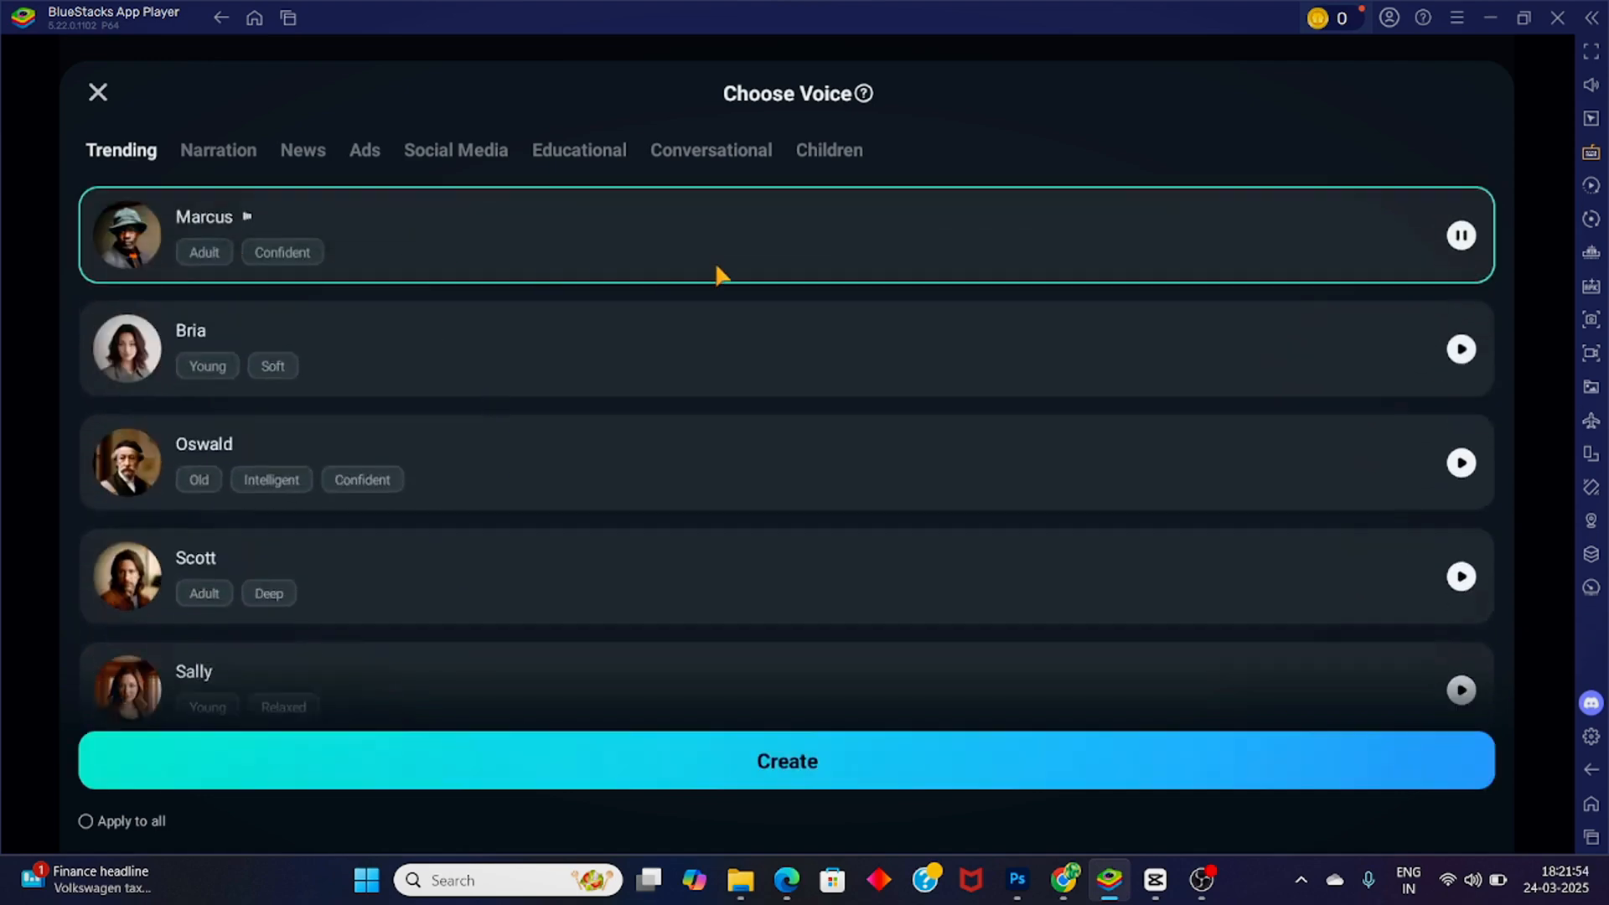
Step: Preview other trending voices, including Dan Dan, Neil, Shelby and Natasha
scroll(611, 593, down, 10)
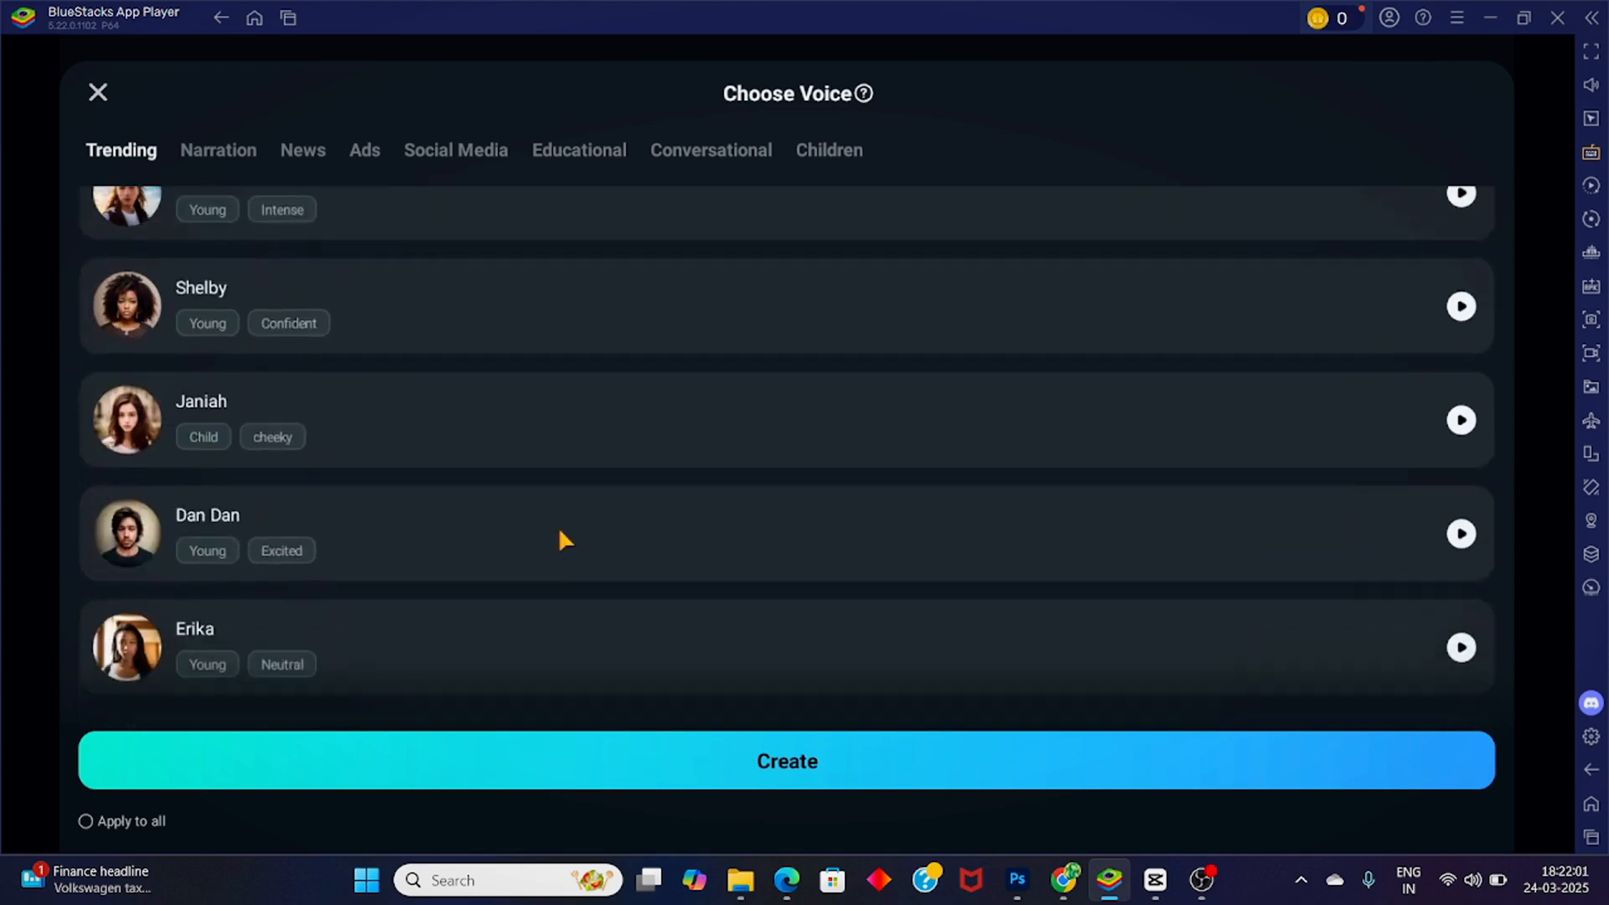
click(560, 538)
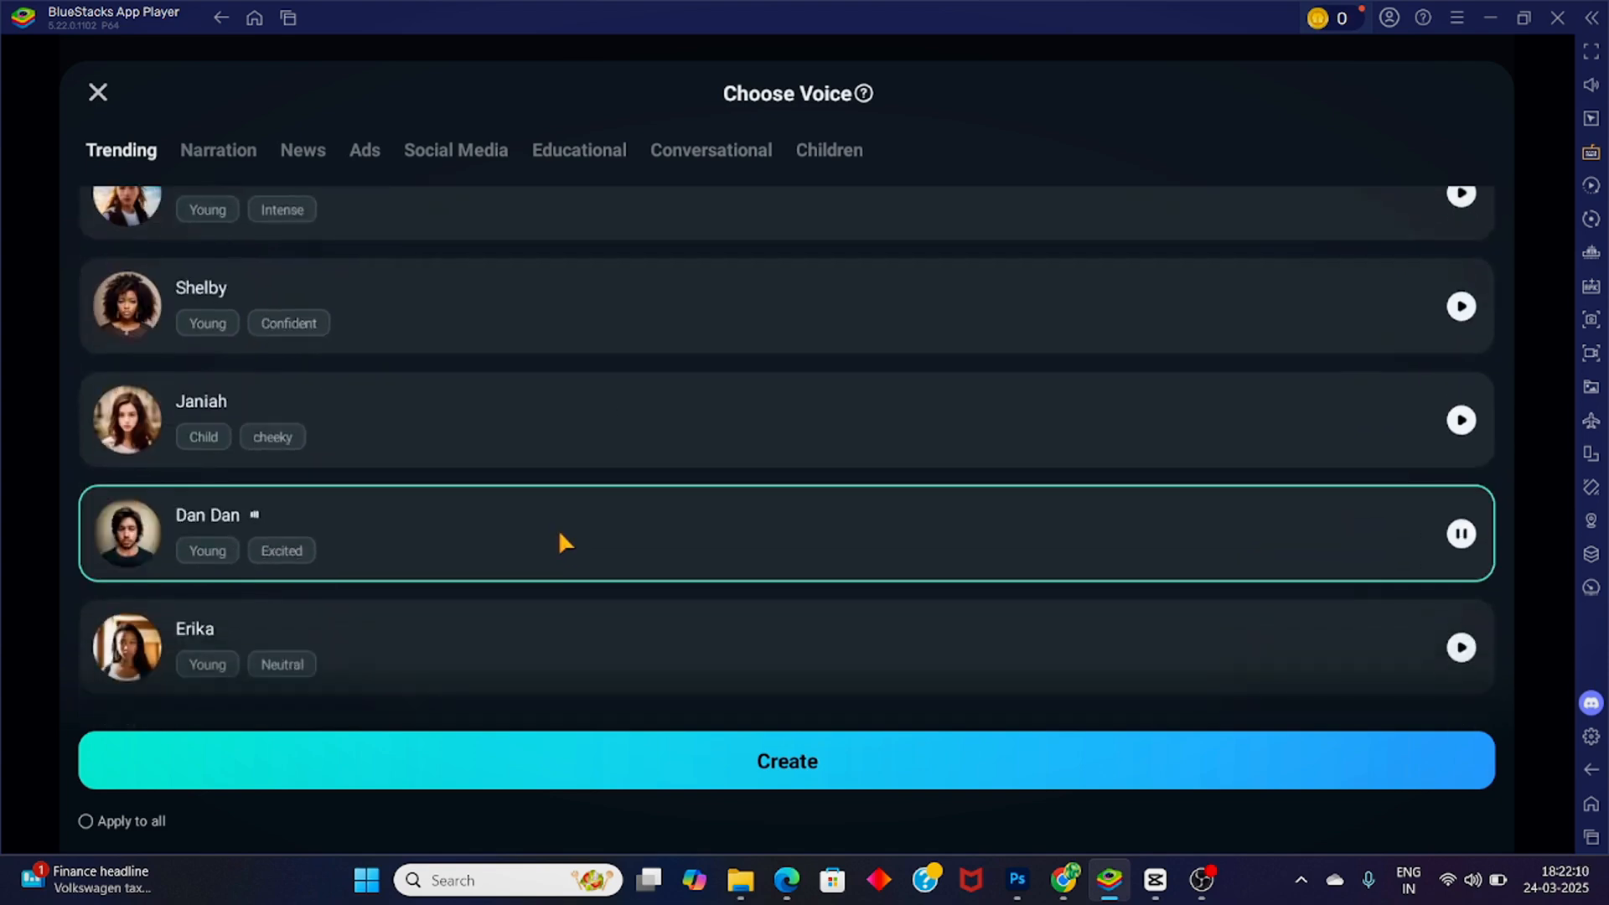
scroll(560, 536, up, 5)
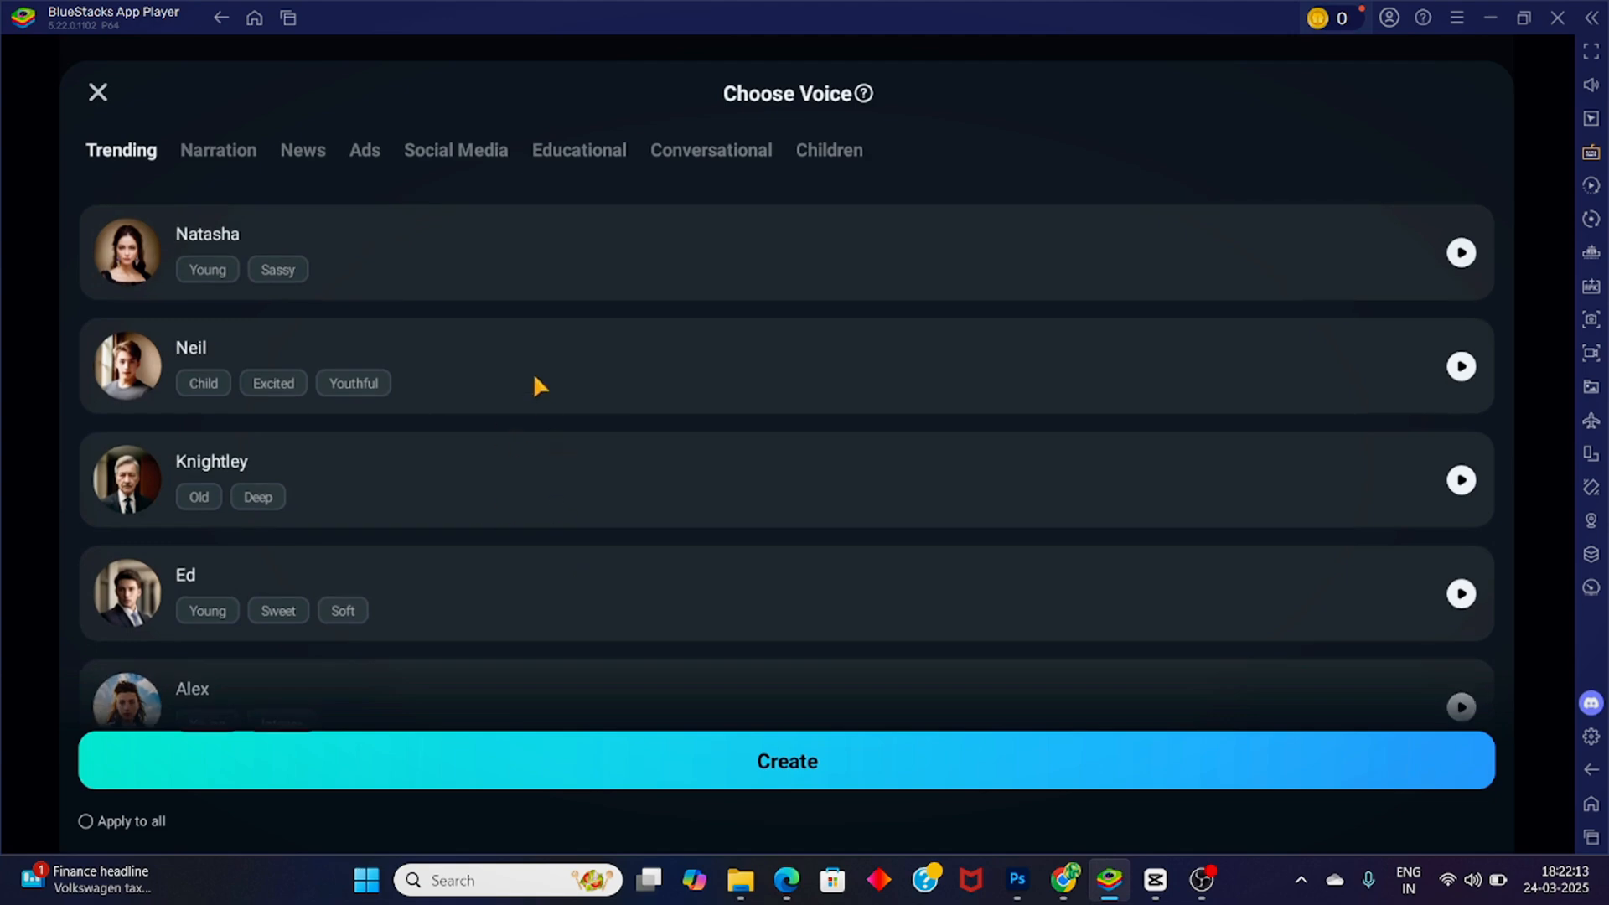
click(536, 373)
scroll(624, 465, down, 2)
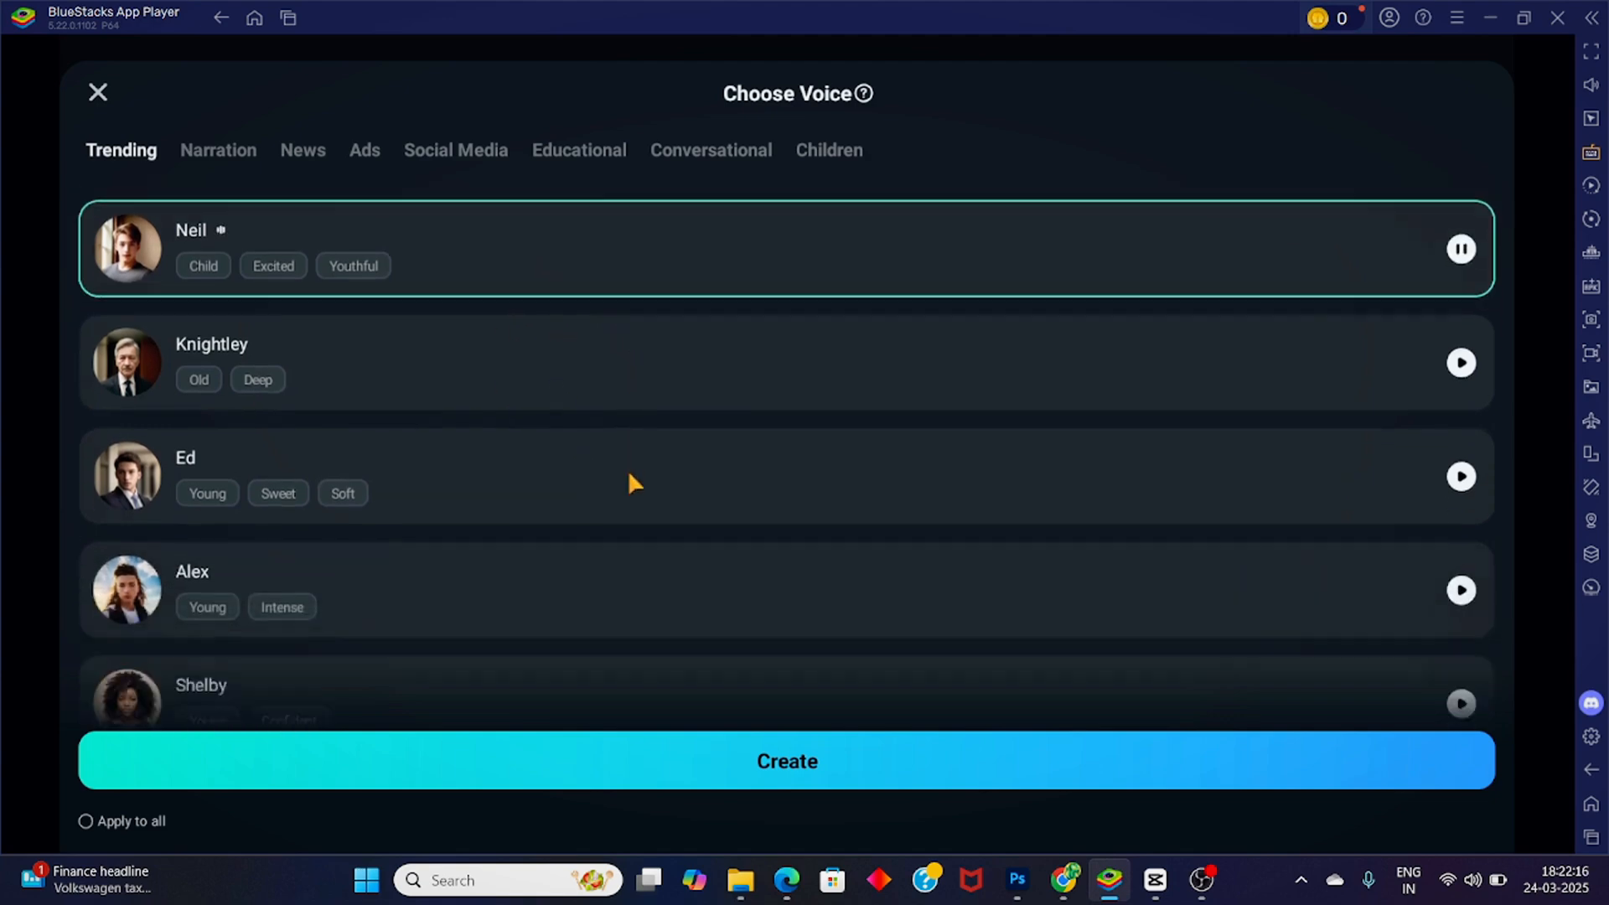
click(626, 474)
click(612, 575)
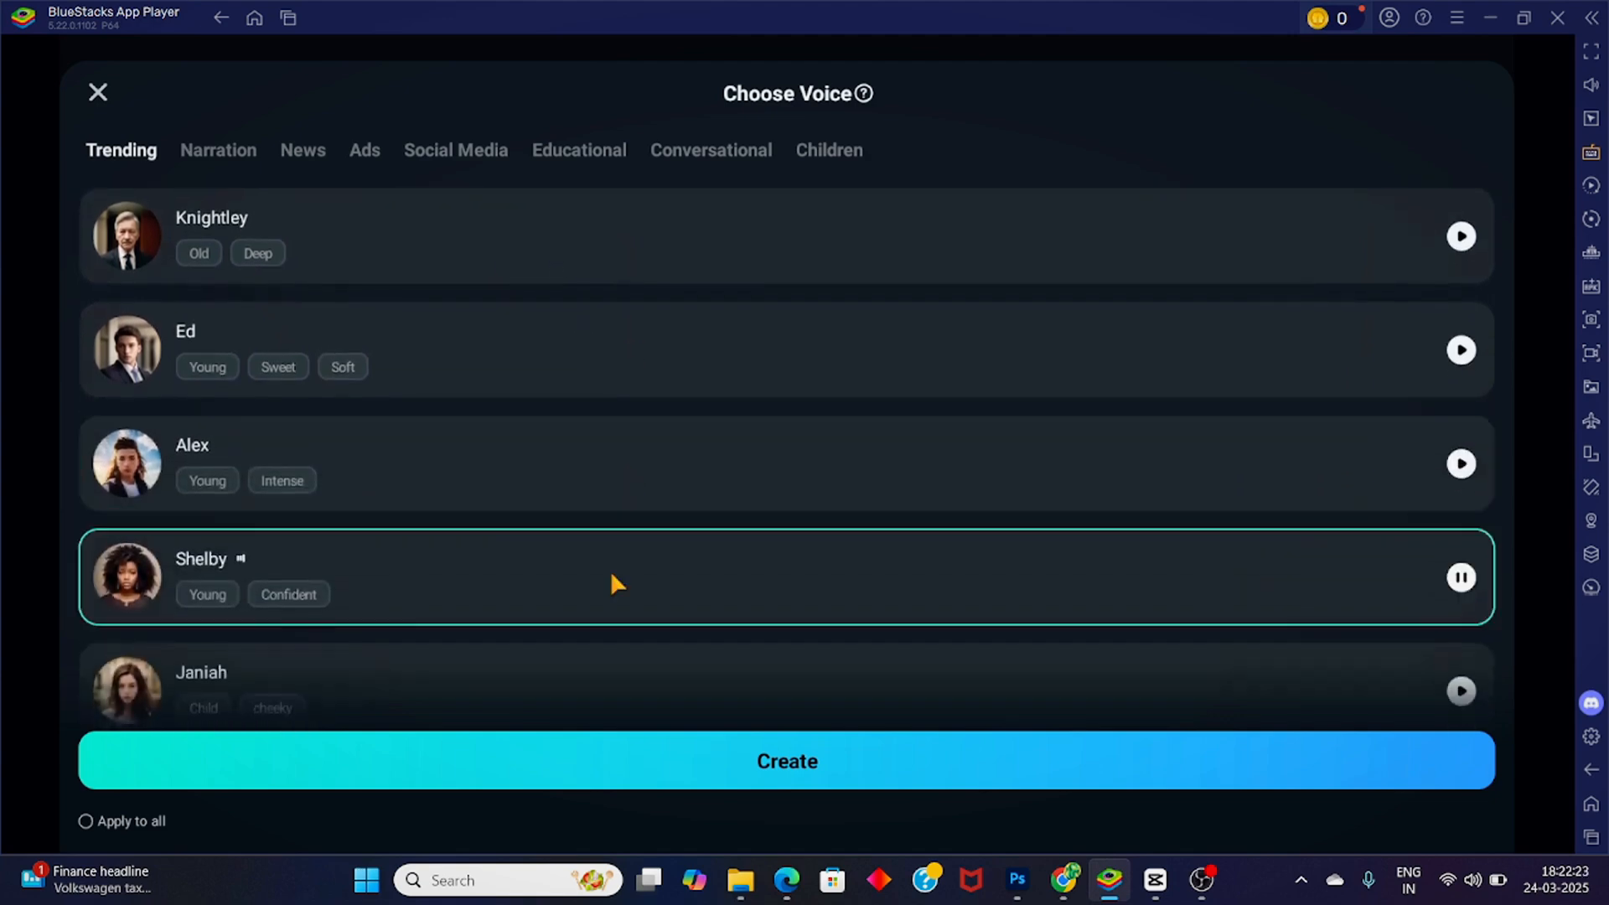
scroll(610, 570, up, 3)
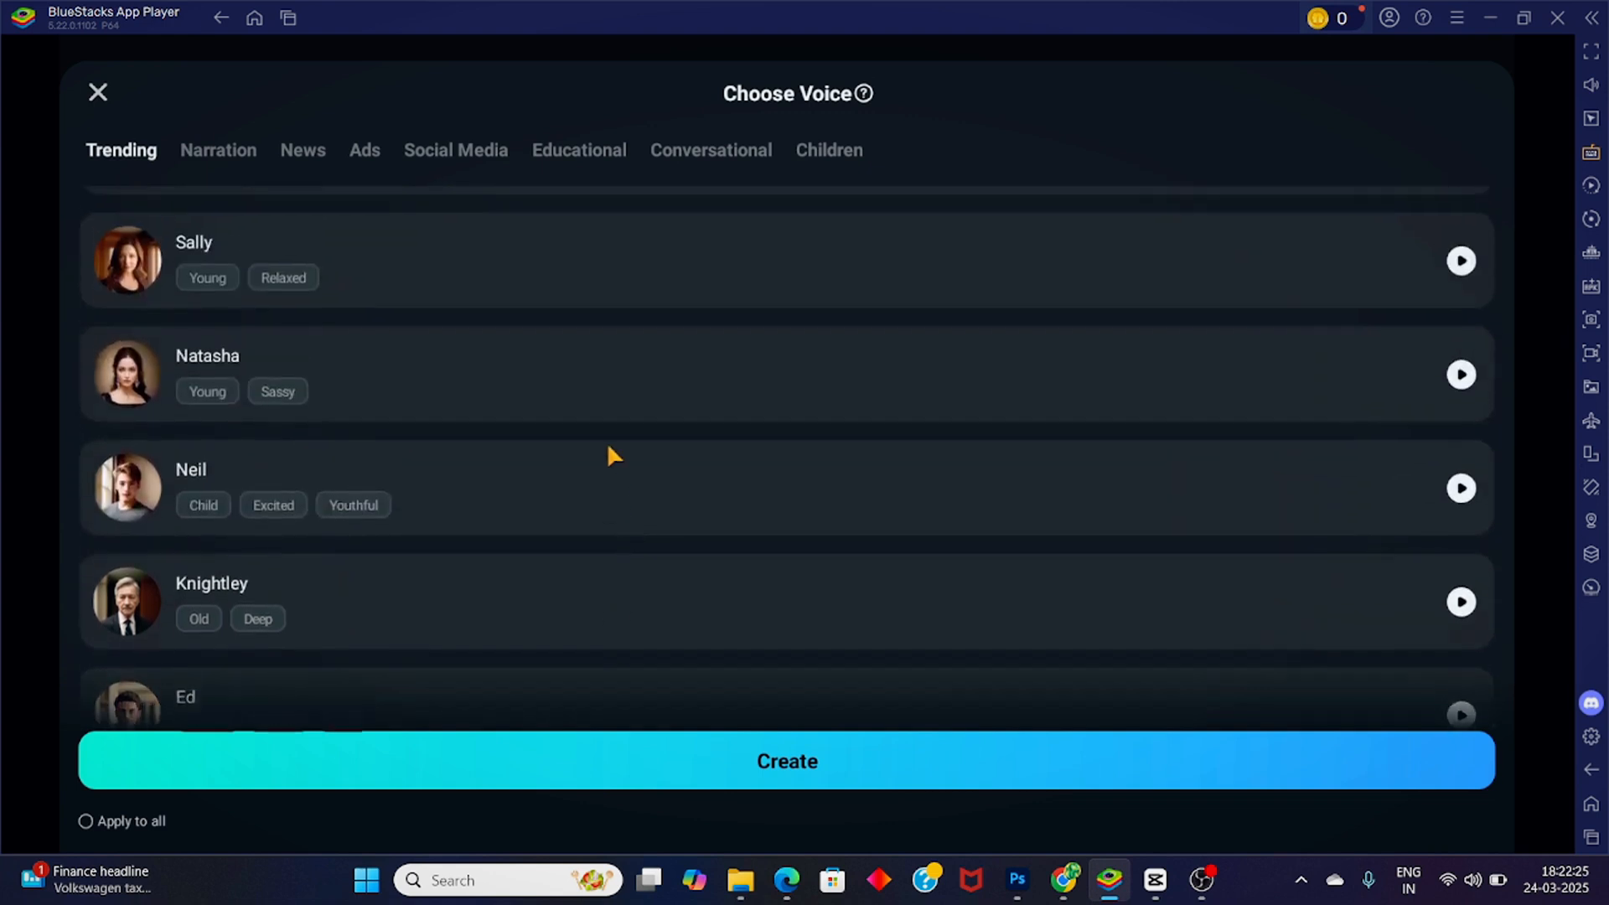
click(597, 376)
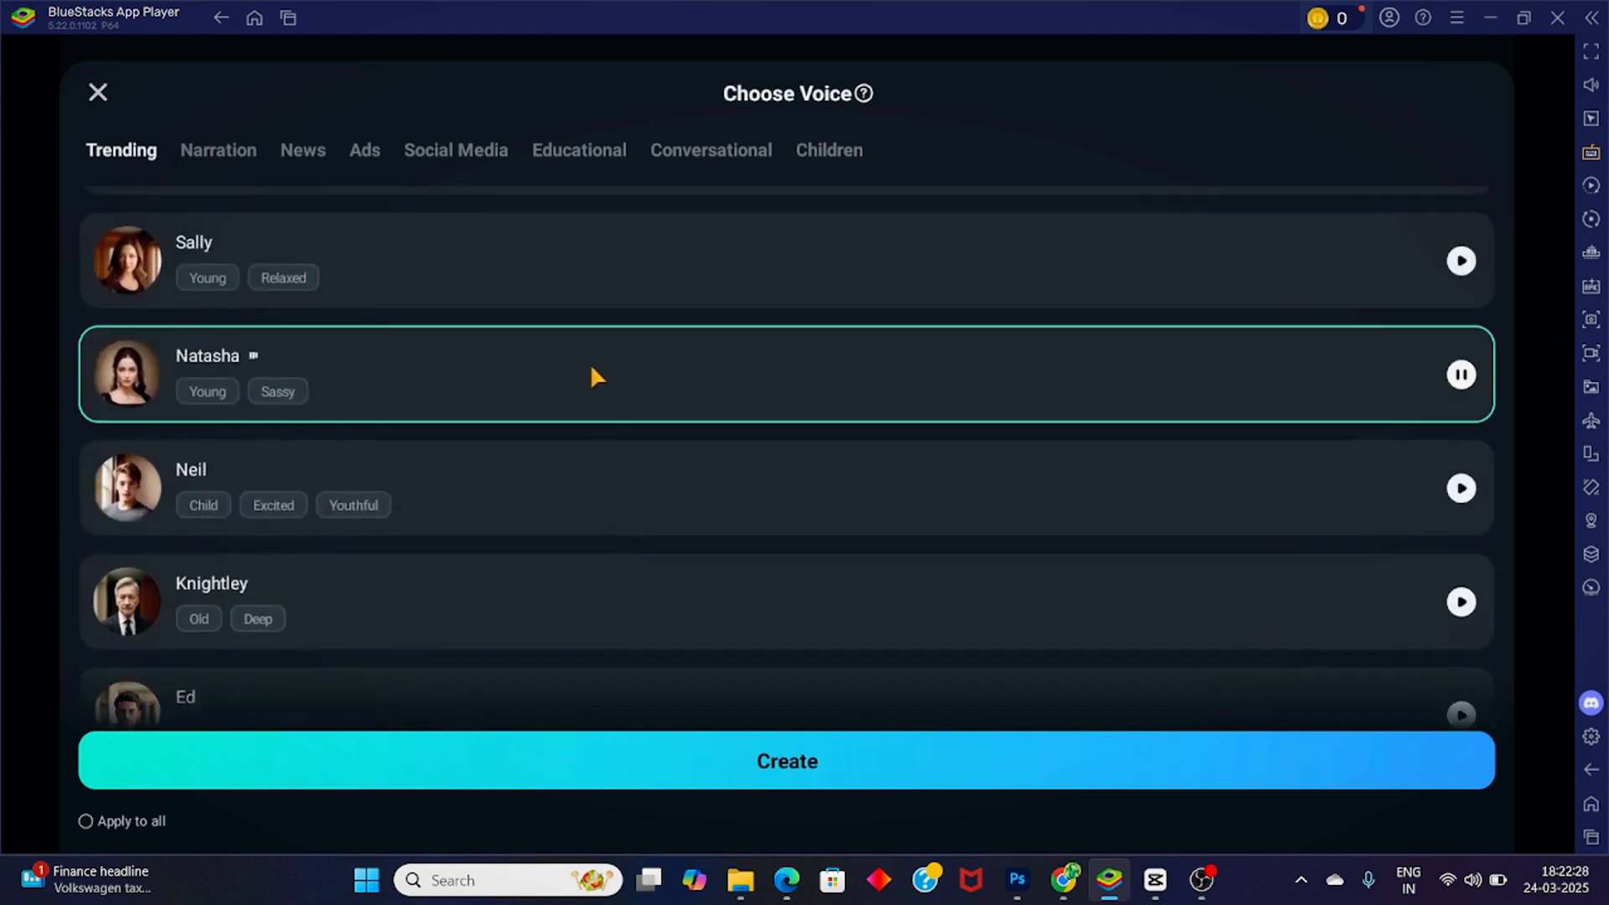
scroll(679, 469, up, 4)
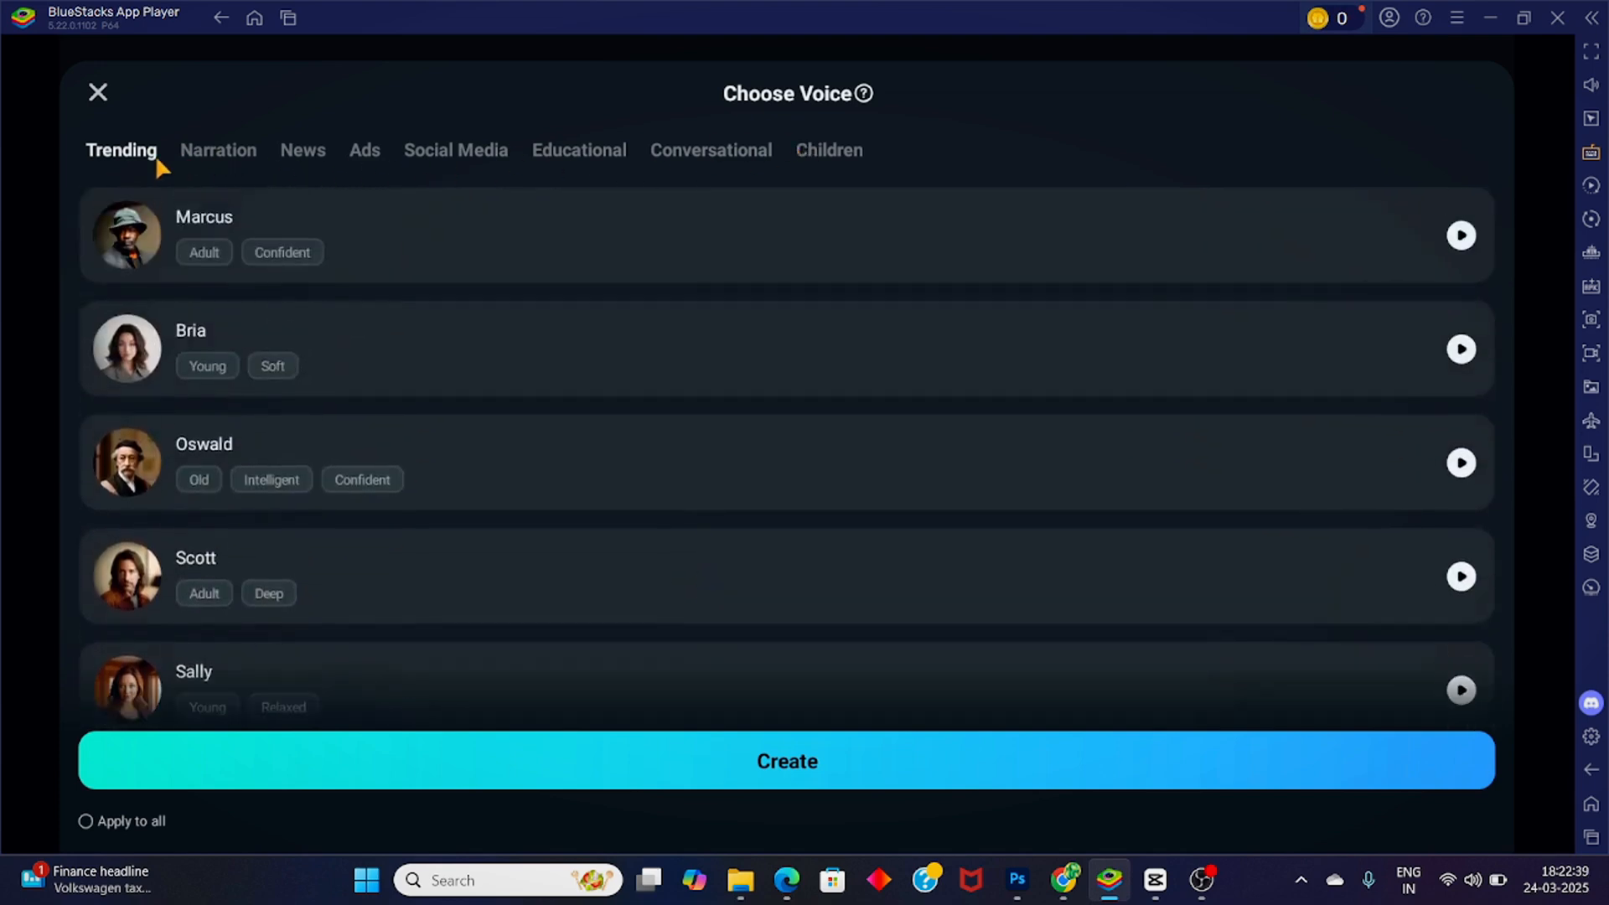
Step: Browse the voices in the other categories, from Narration and Ads through Educational, Conversational and Children
click(238, 148)
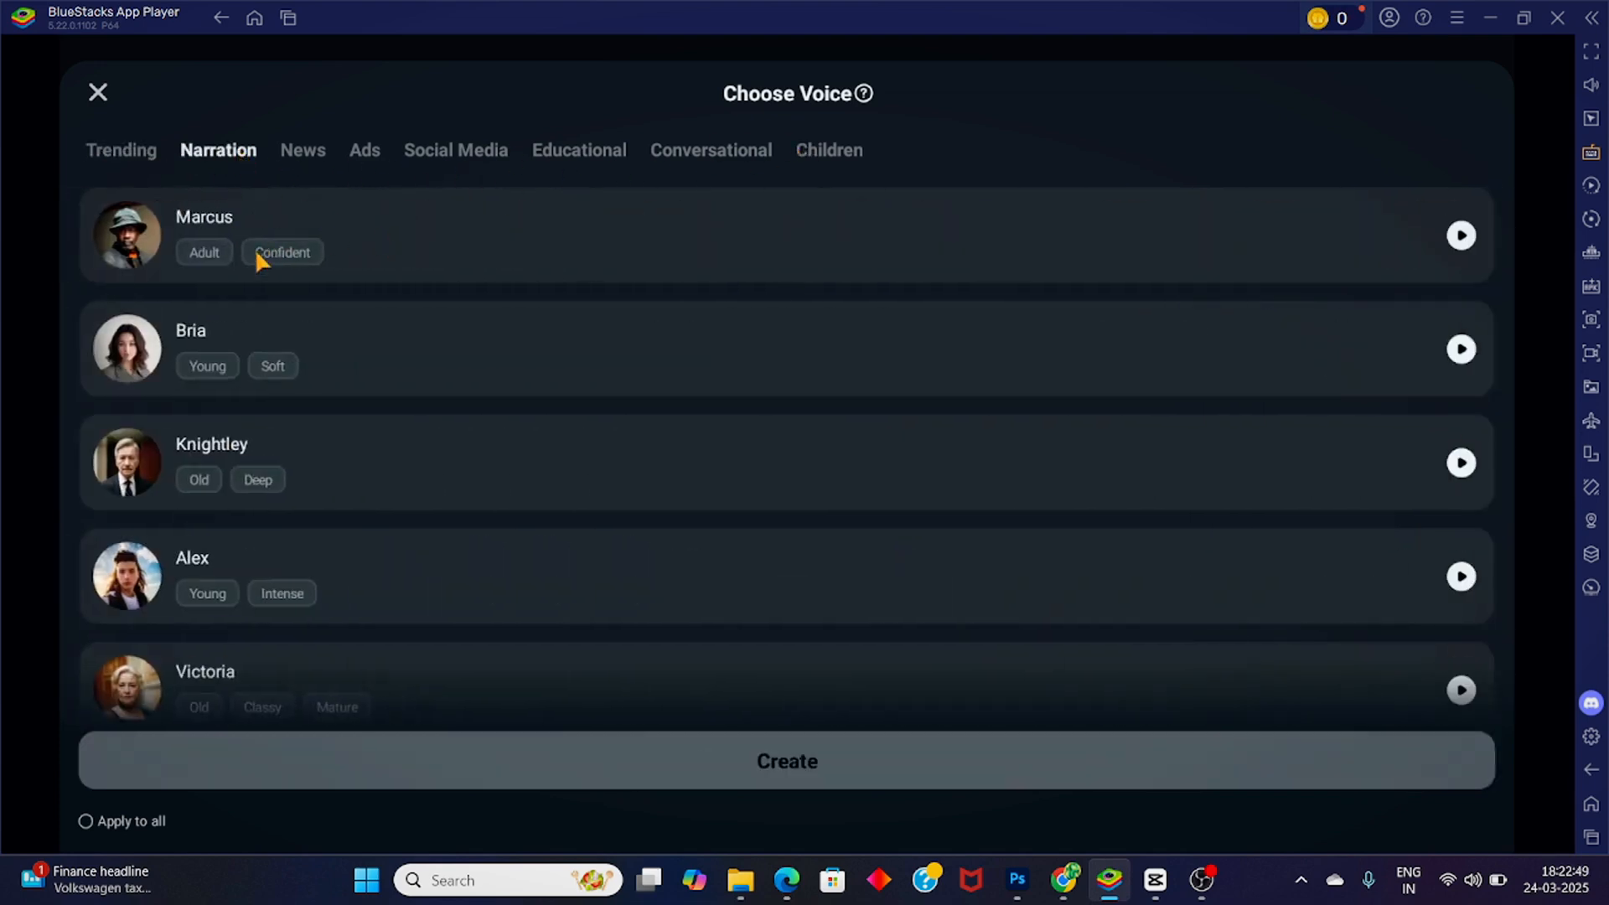
scroll(388, 442, down, 1)
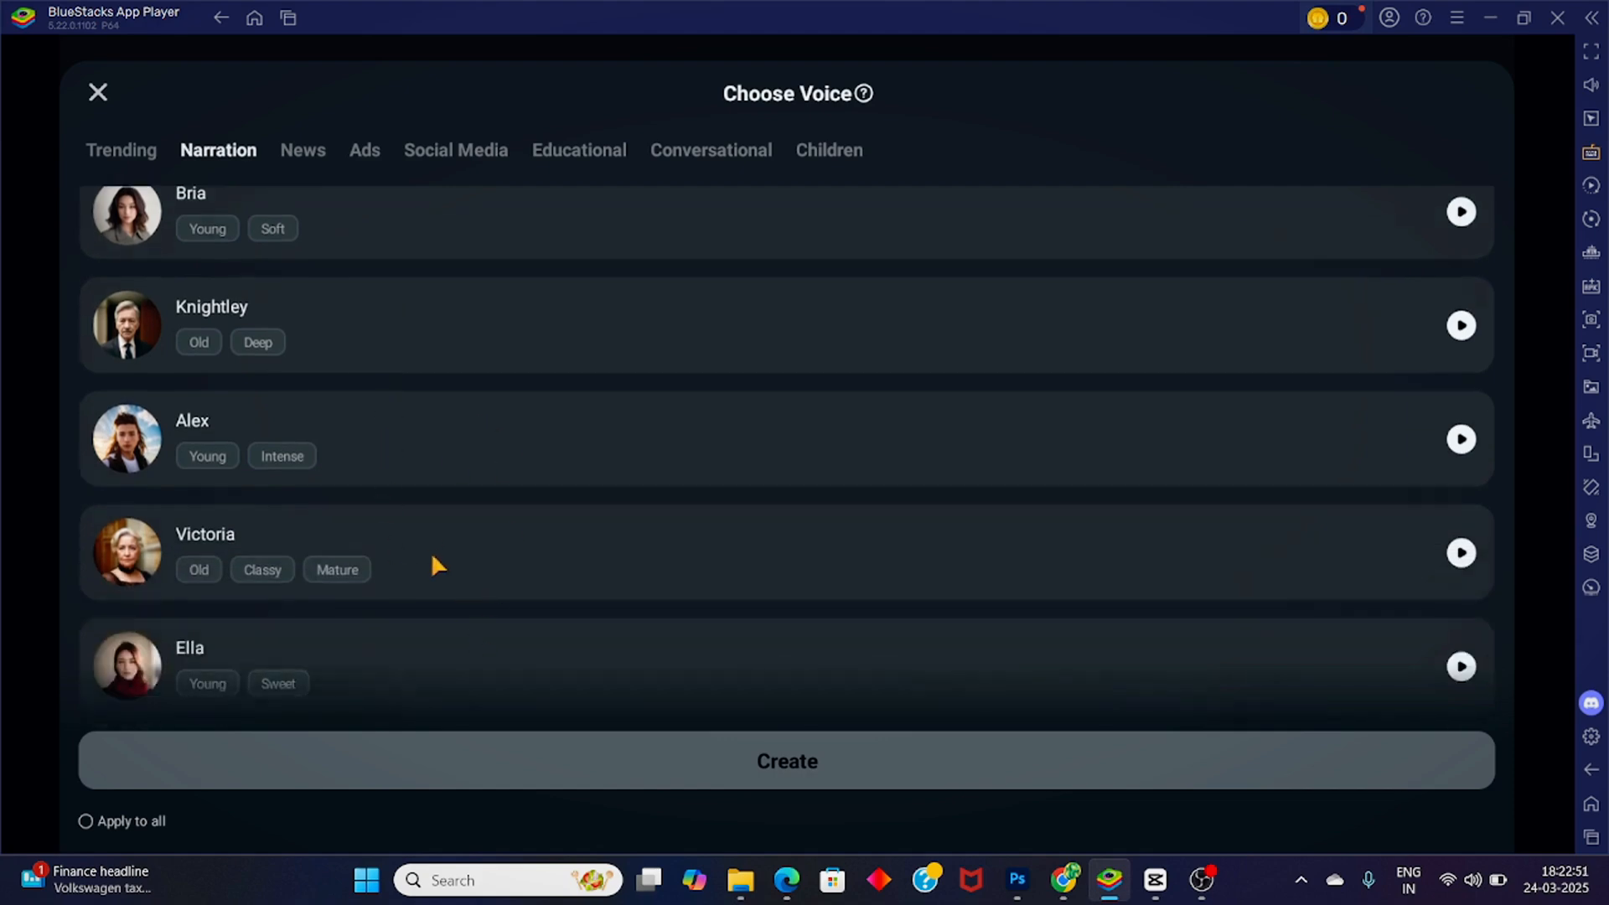
click(369, 151)
click(435, 151)
click(553, 151)
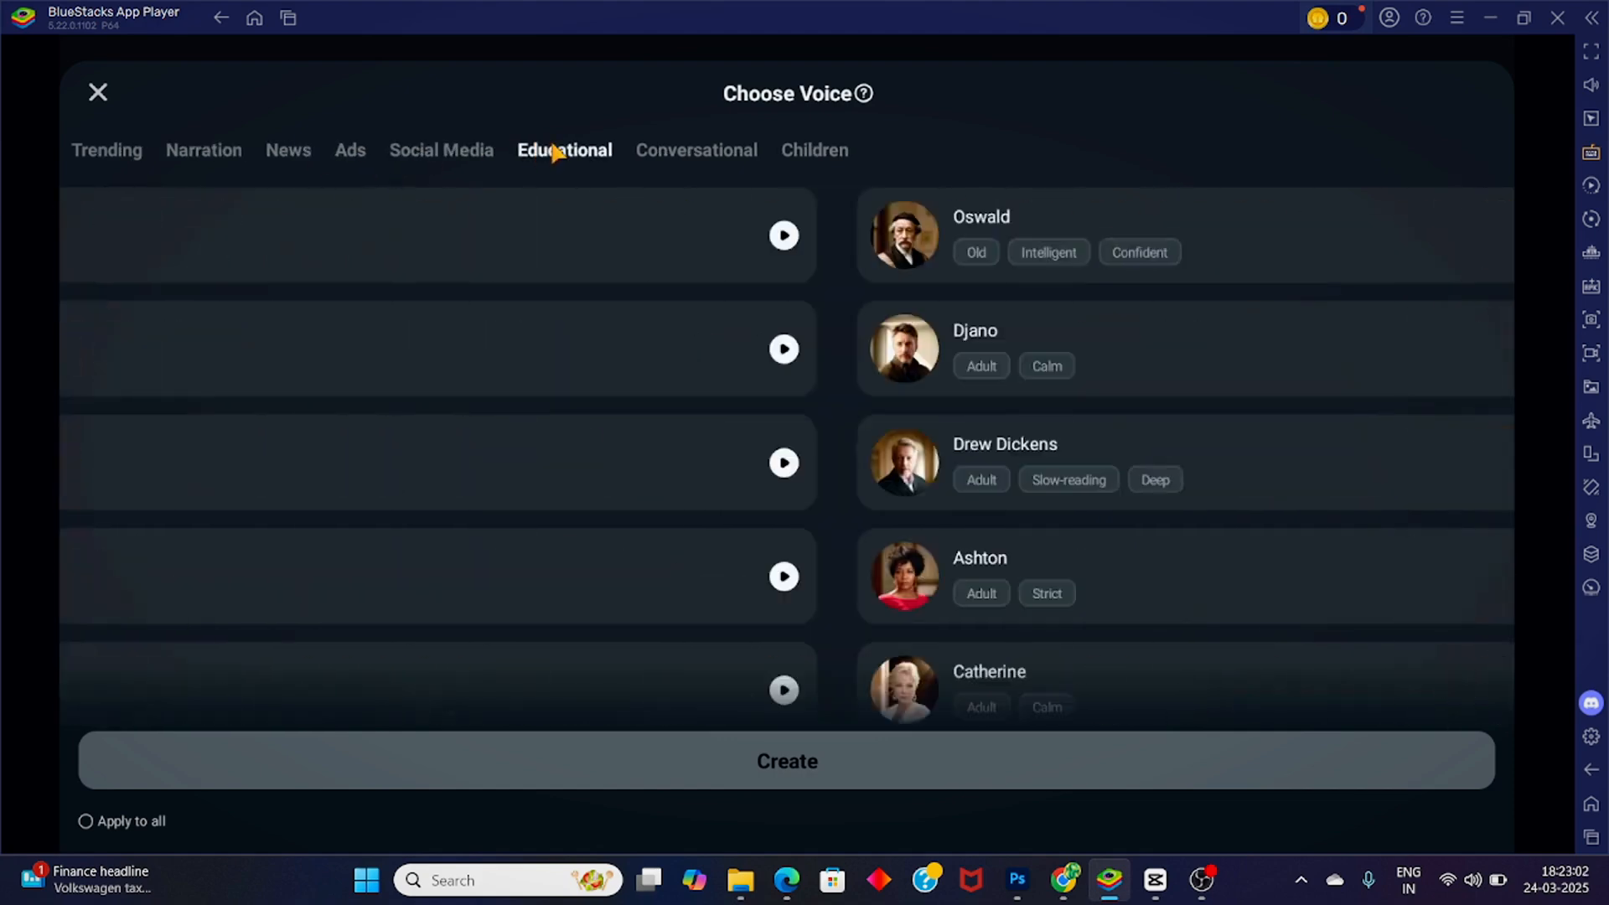
click(686, 152)
click(812, 152)
Step: Choose the trending voice Marcus and create the speech for the story text
click(107, 150)
scroll(607, 466, down, 2)
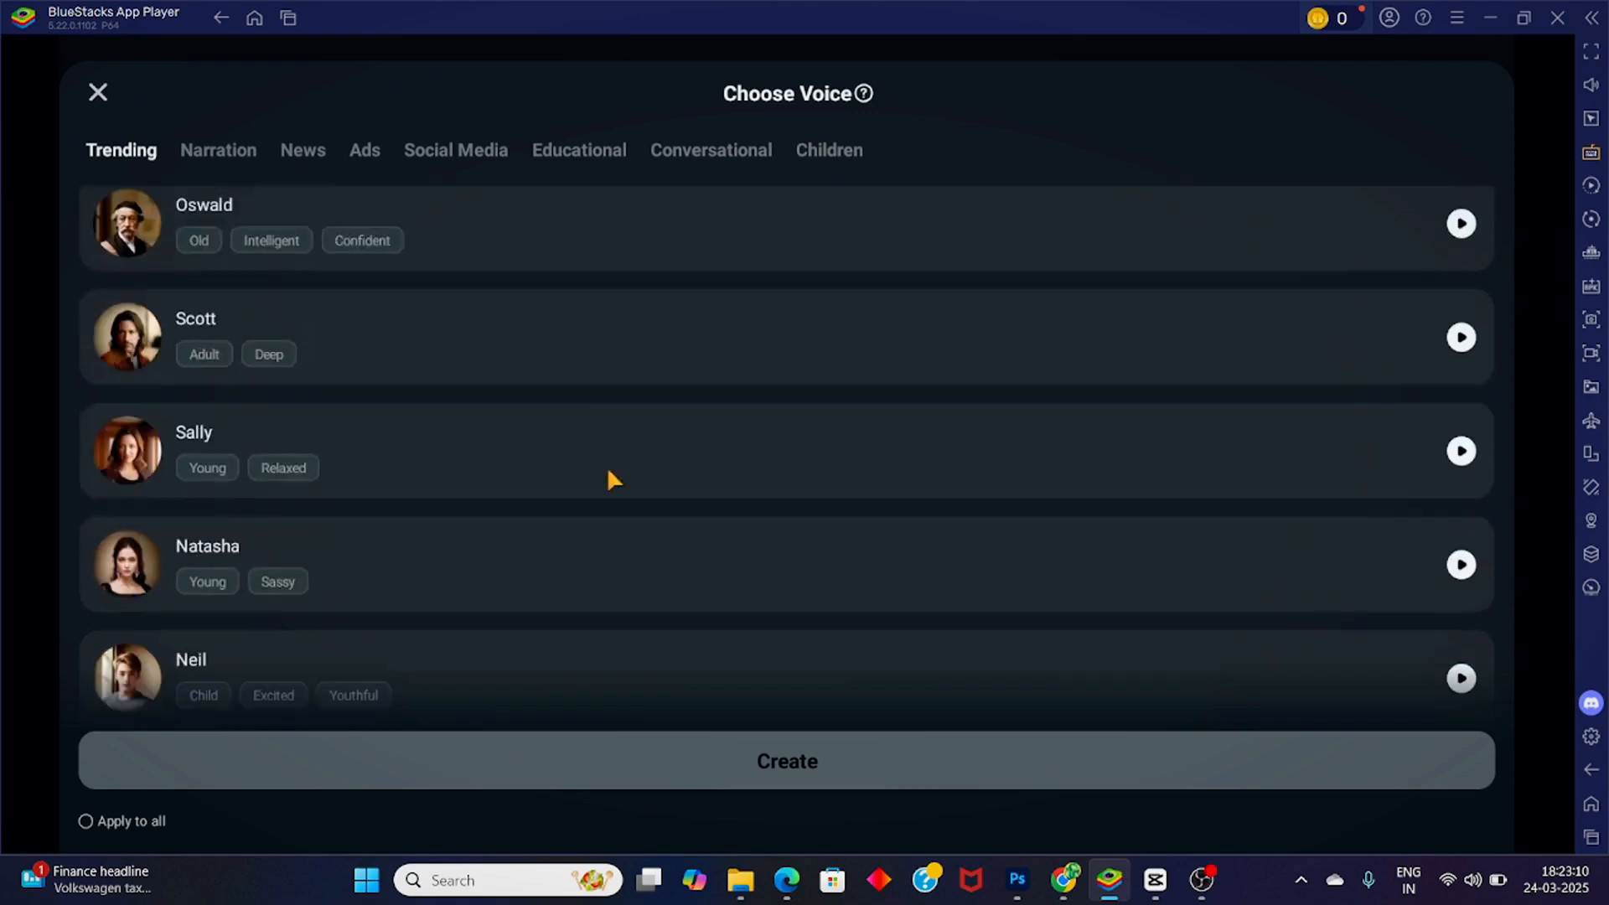
scroll(606, 466, up, 2)
click(575, 236)
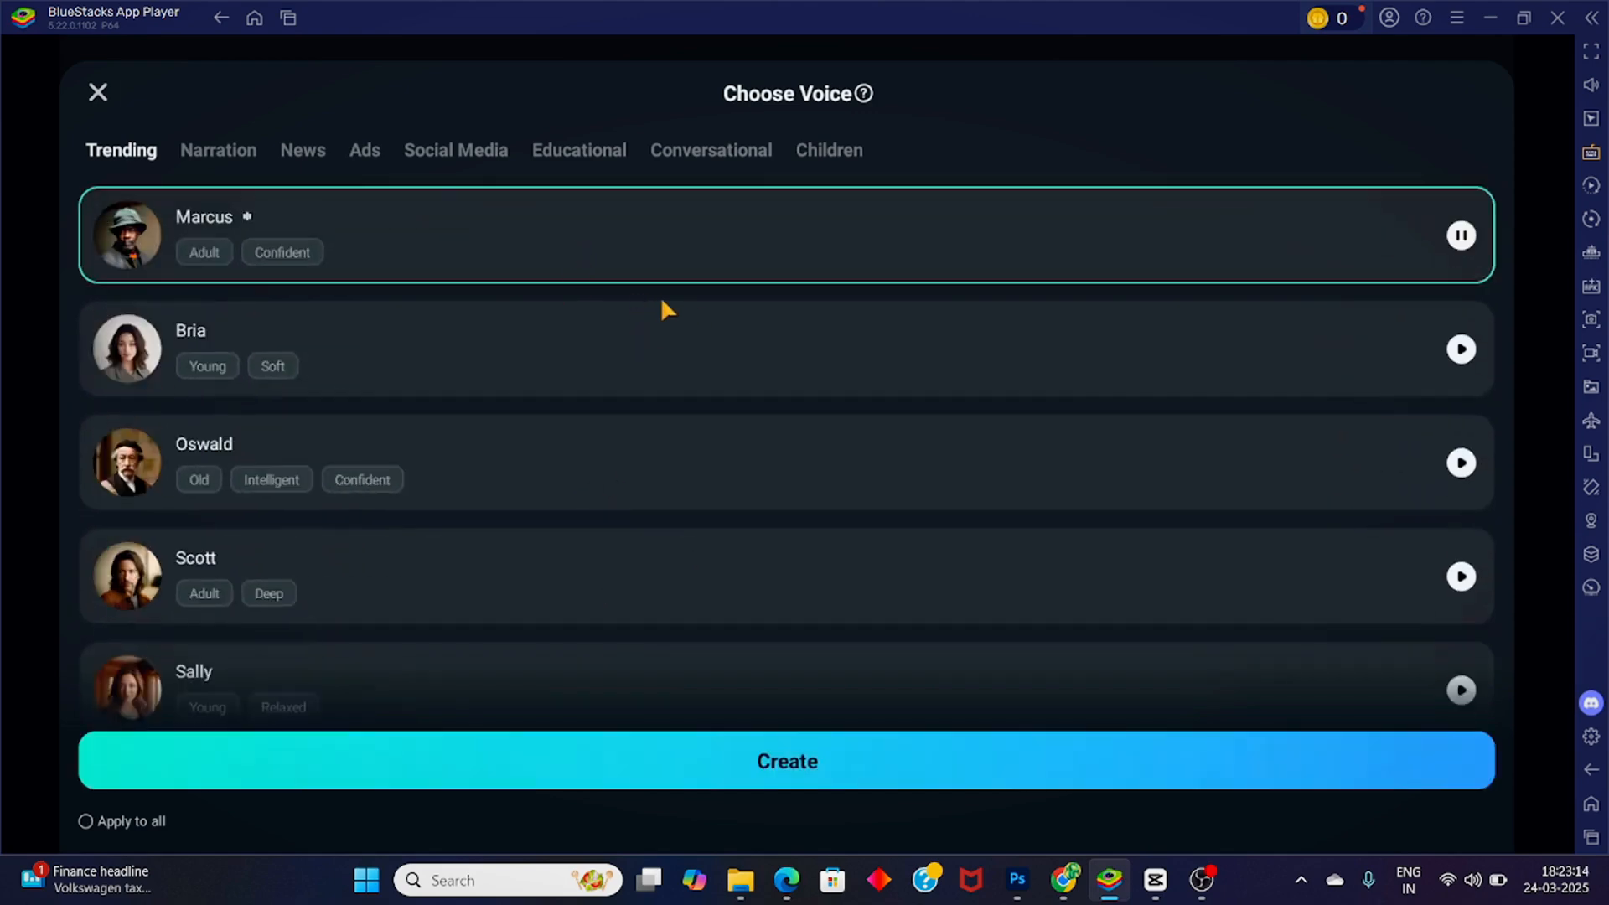
click(805, 764)
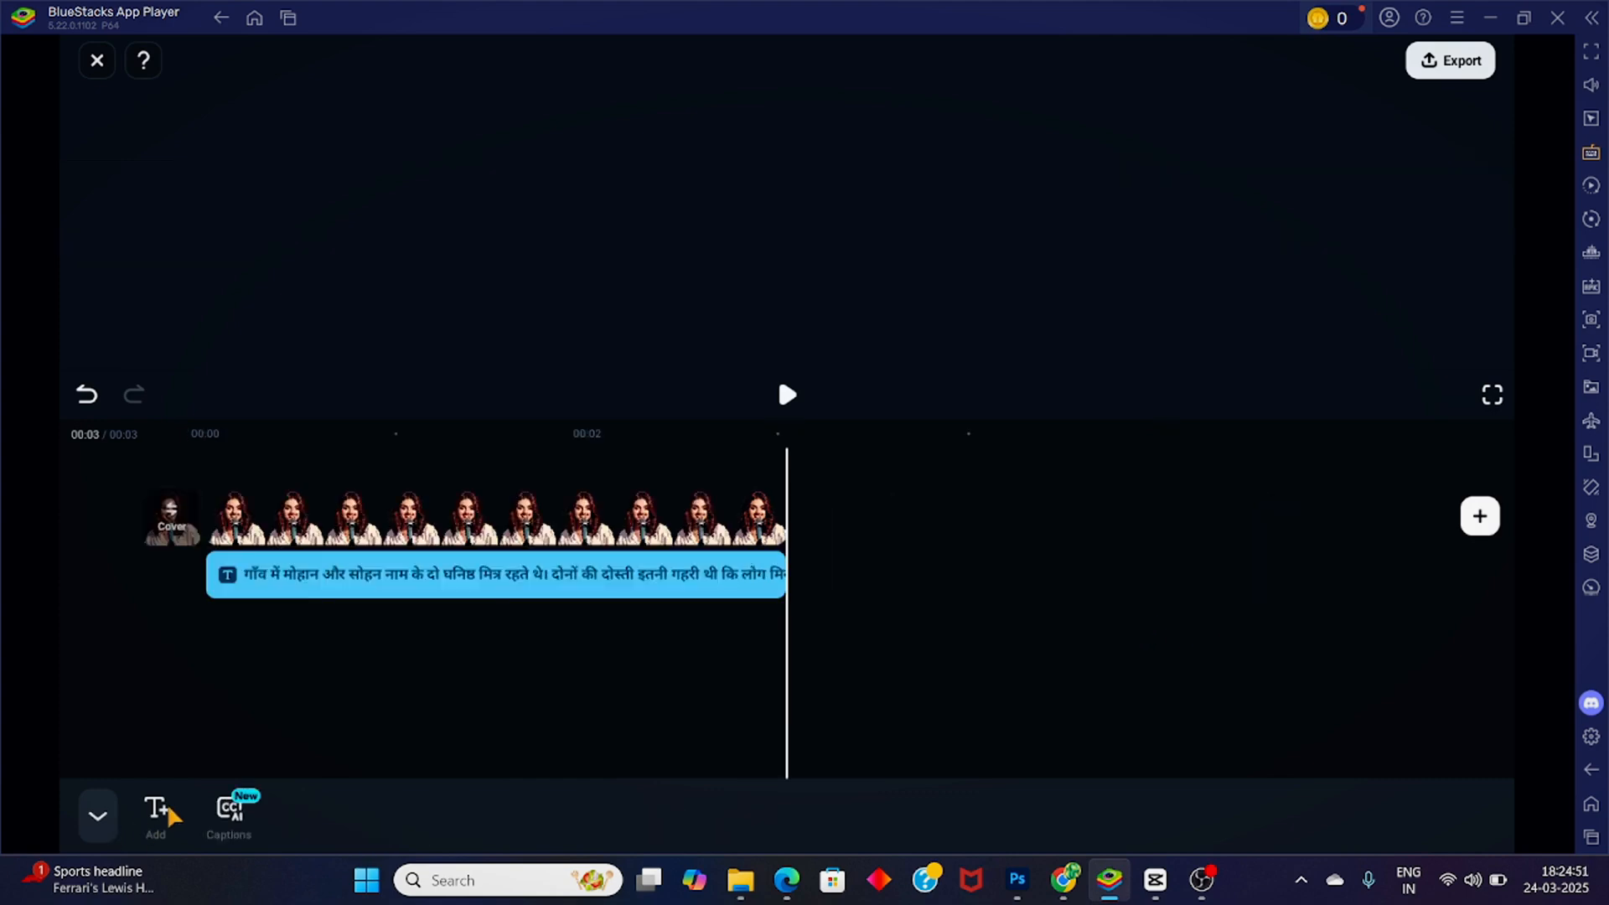
Step: Add a second text clip with the copied Hindi story at the end of the first one
click(161, 815)
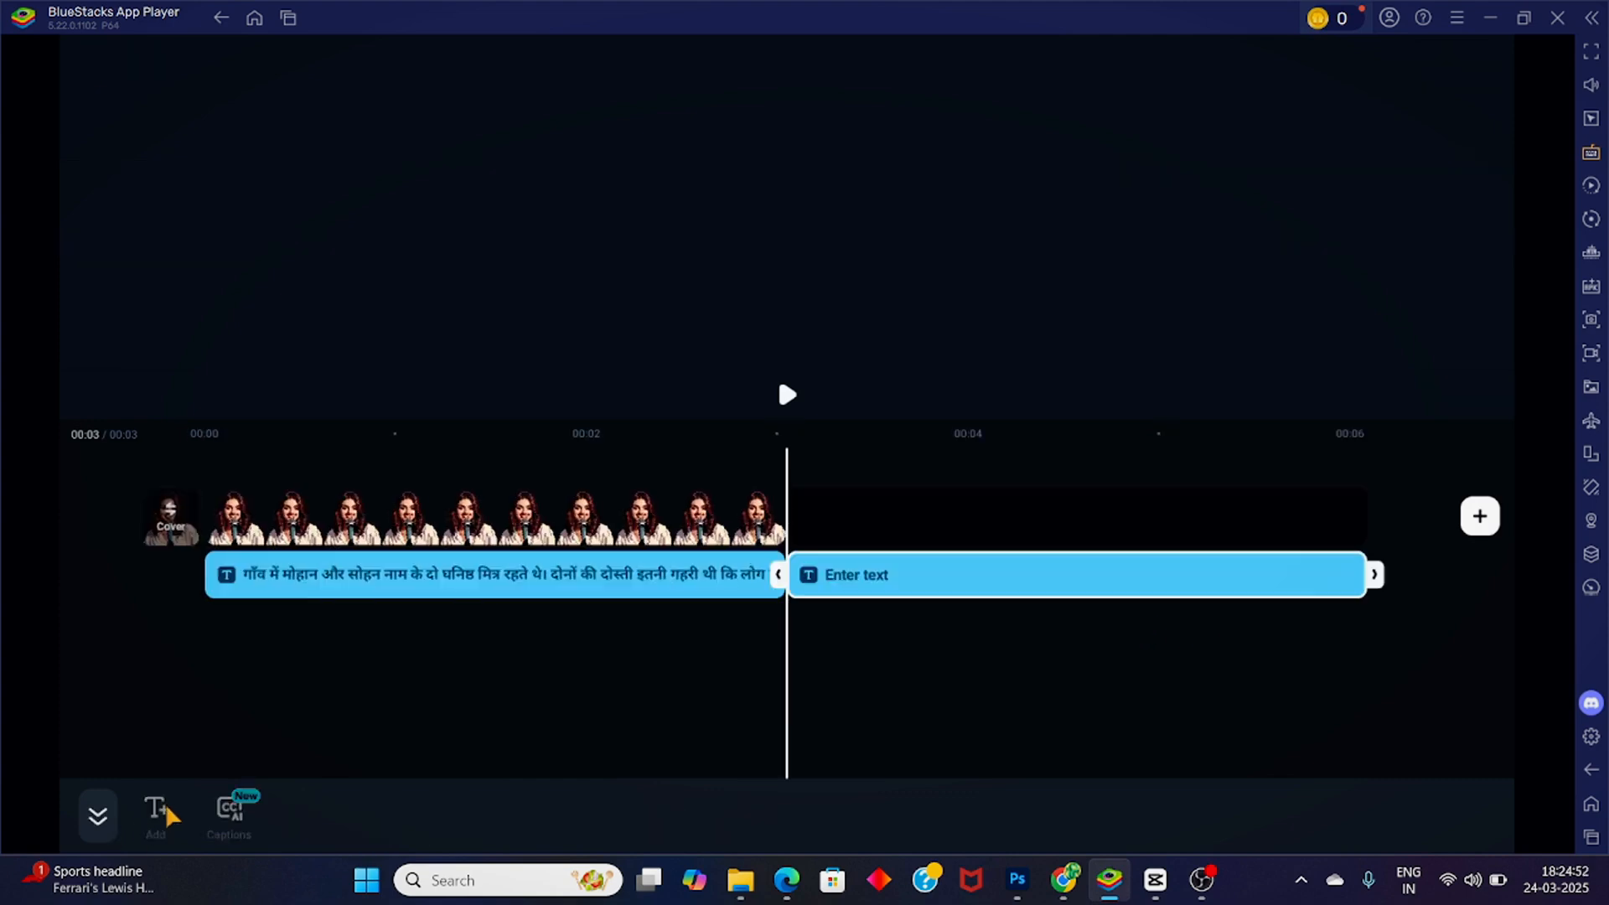
key(ctrl+v)
click(1489, 456)
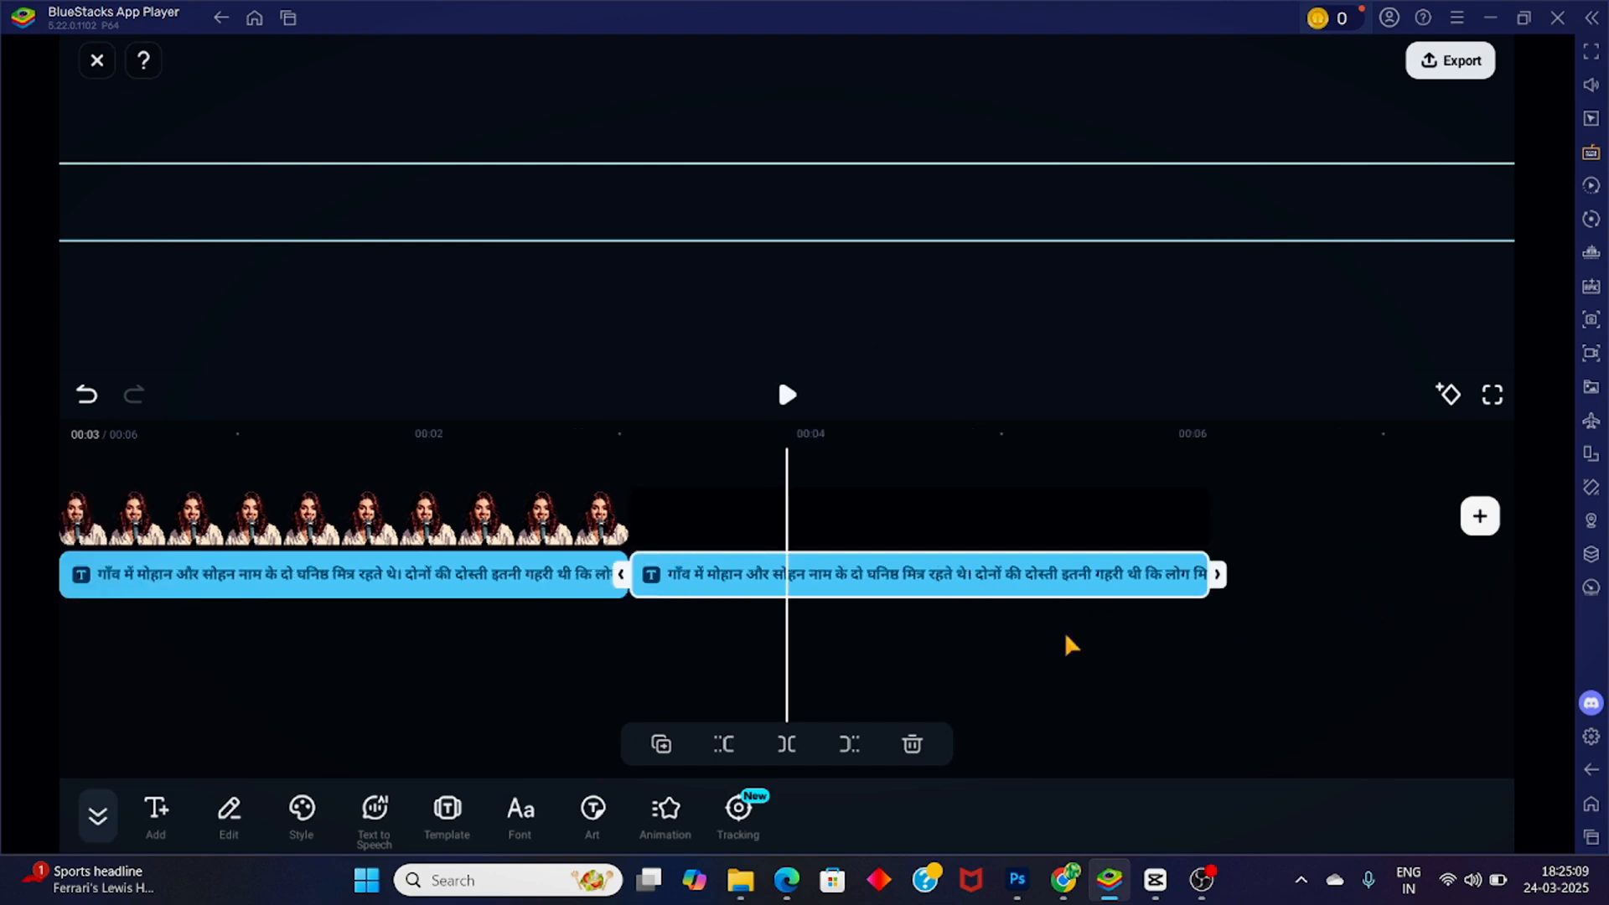
Step: Add another text clip and fill it with the same copied Hindi story
click(155, 811)
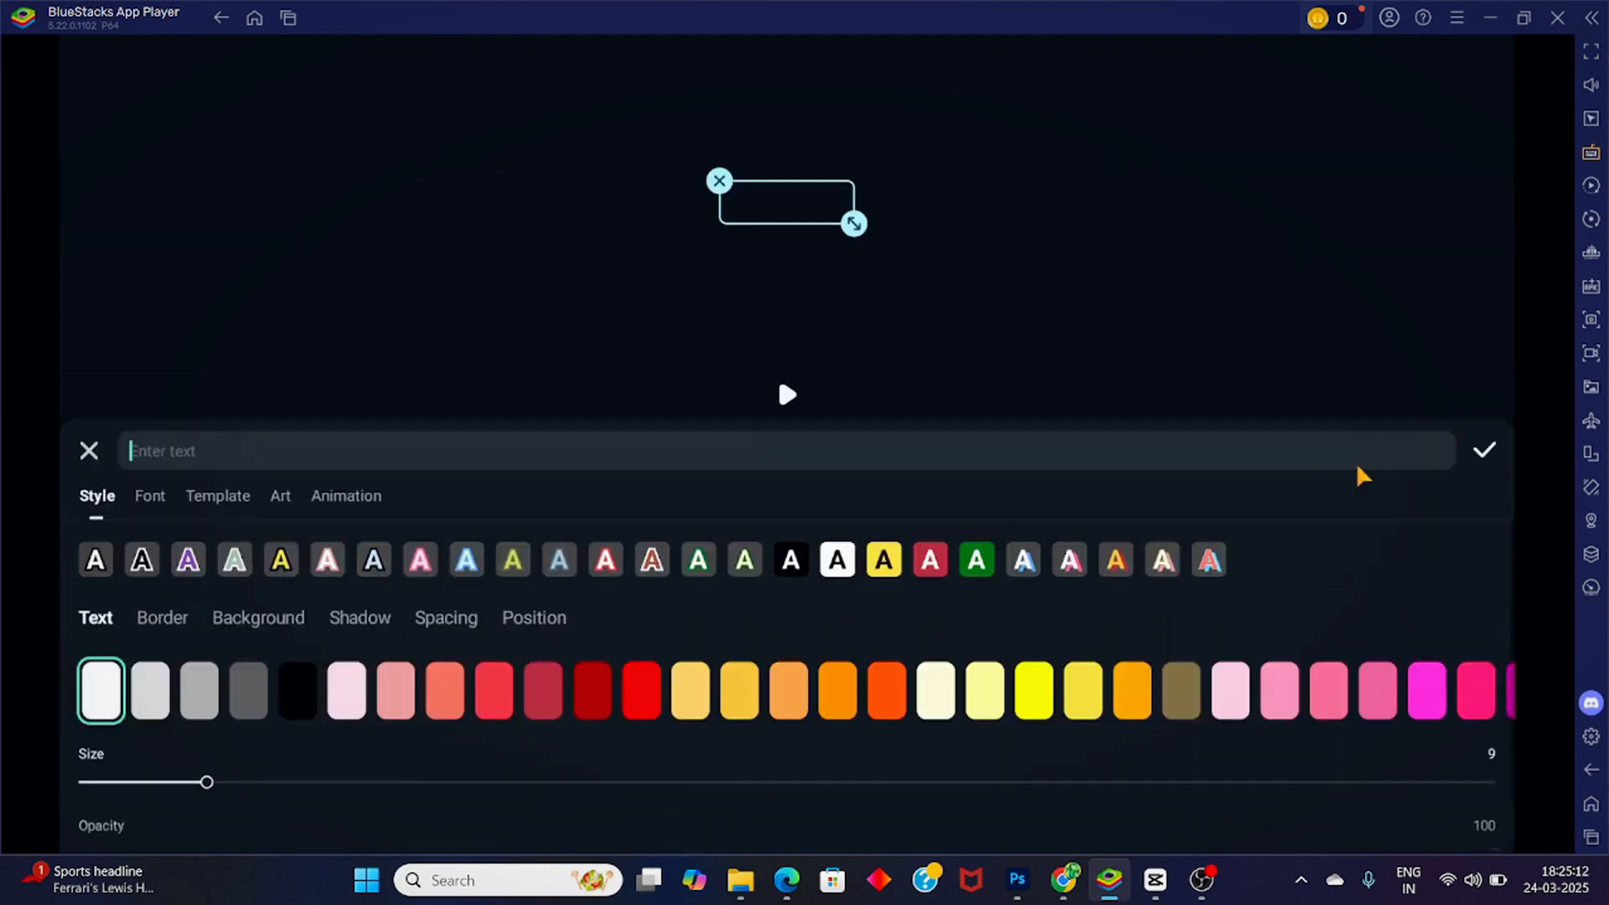
key(ctrl+v)
click(1496, 461)
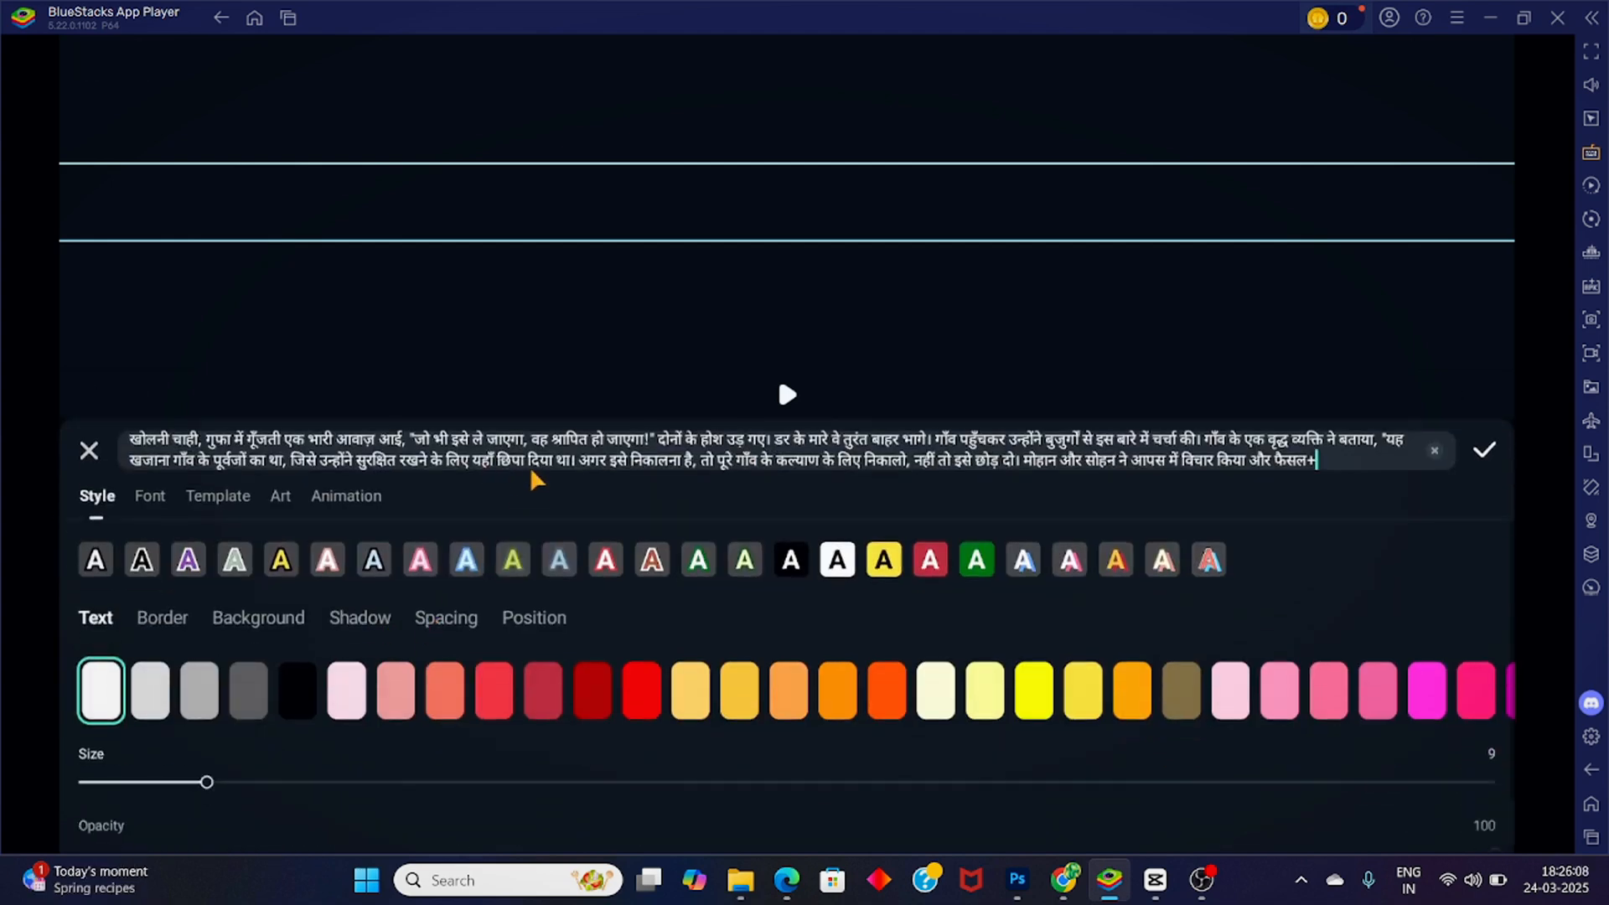
Step: Check the pasted Hindi story in the text field from its beginning to its end
scroll(698, 474, up, 10)
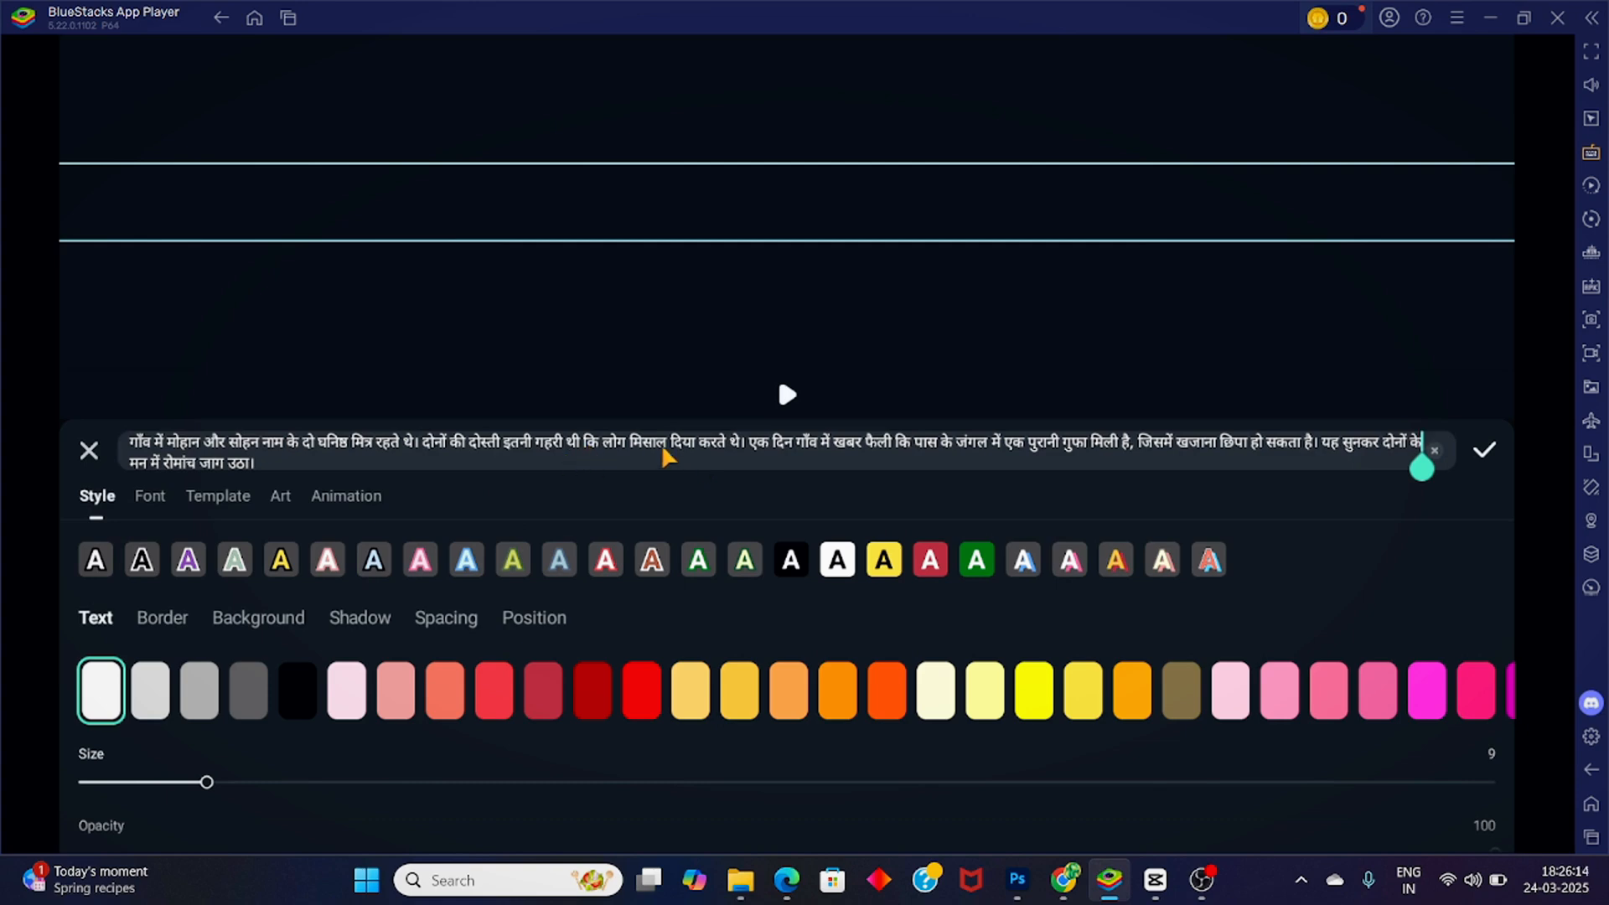
key(Down)
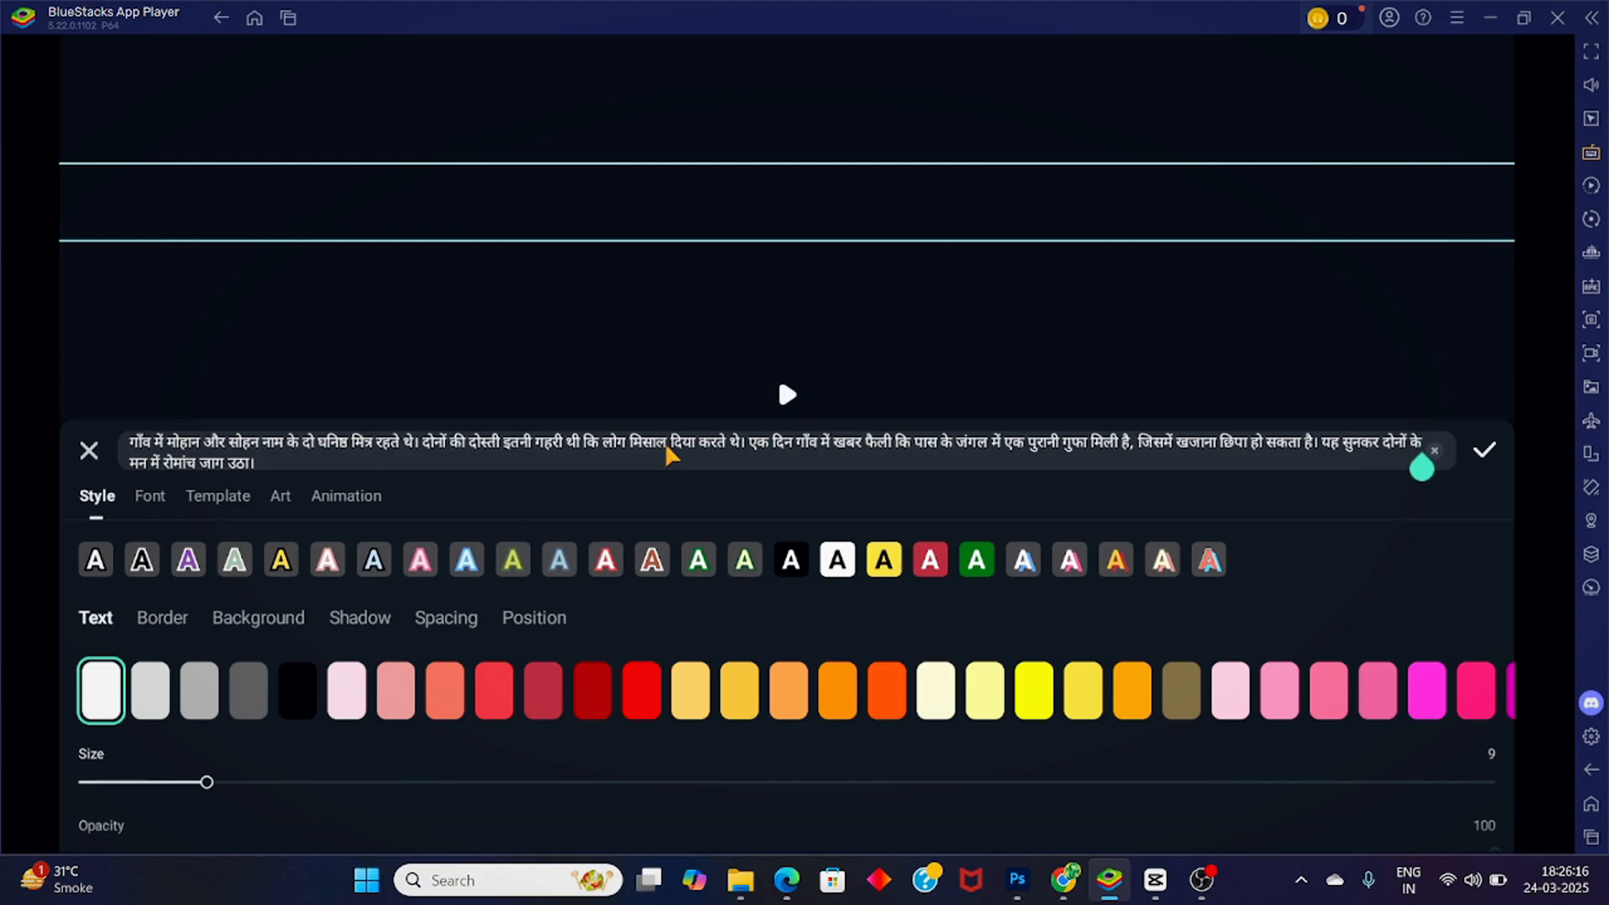
scroll(670, 453, down, 1)
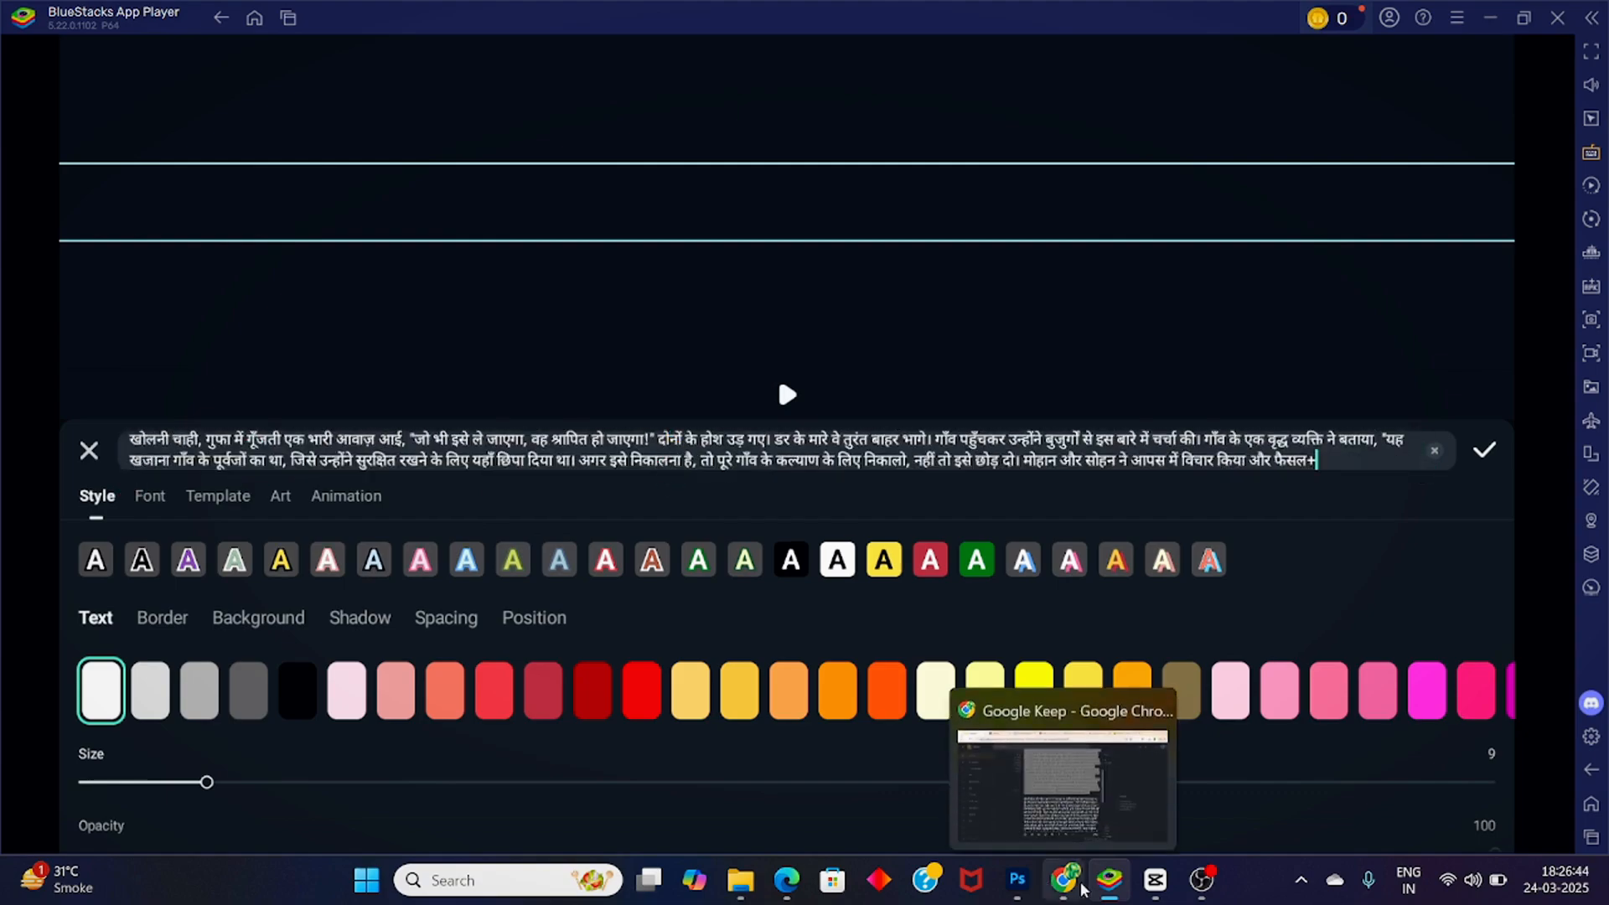
Step: Switch to Chrome, copy the second Hindi story from the Google Keep note and paste it into a new ChatGPT prompt
click(1064, 880)
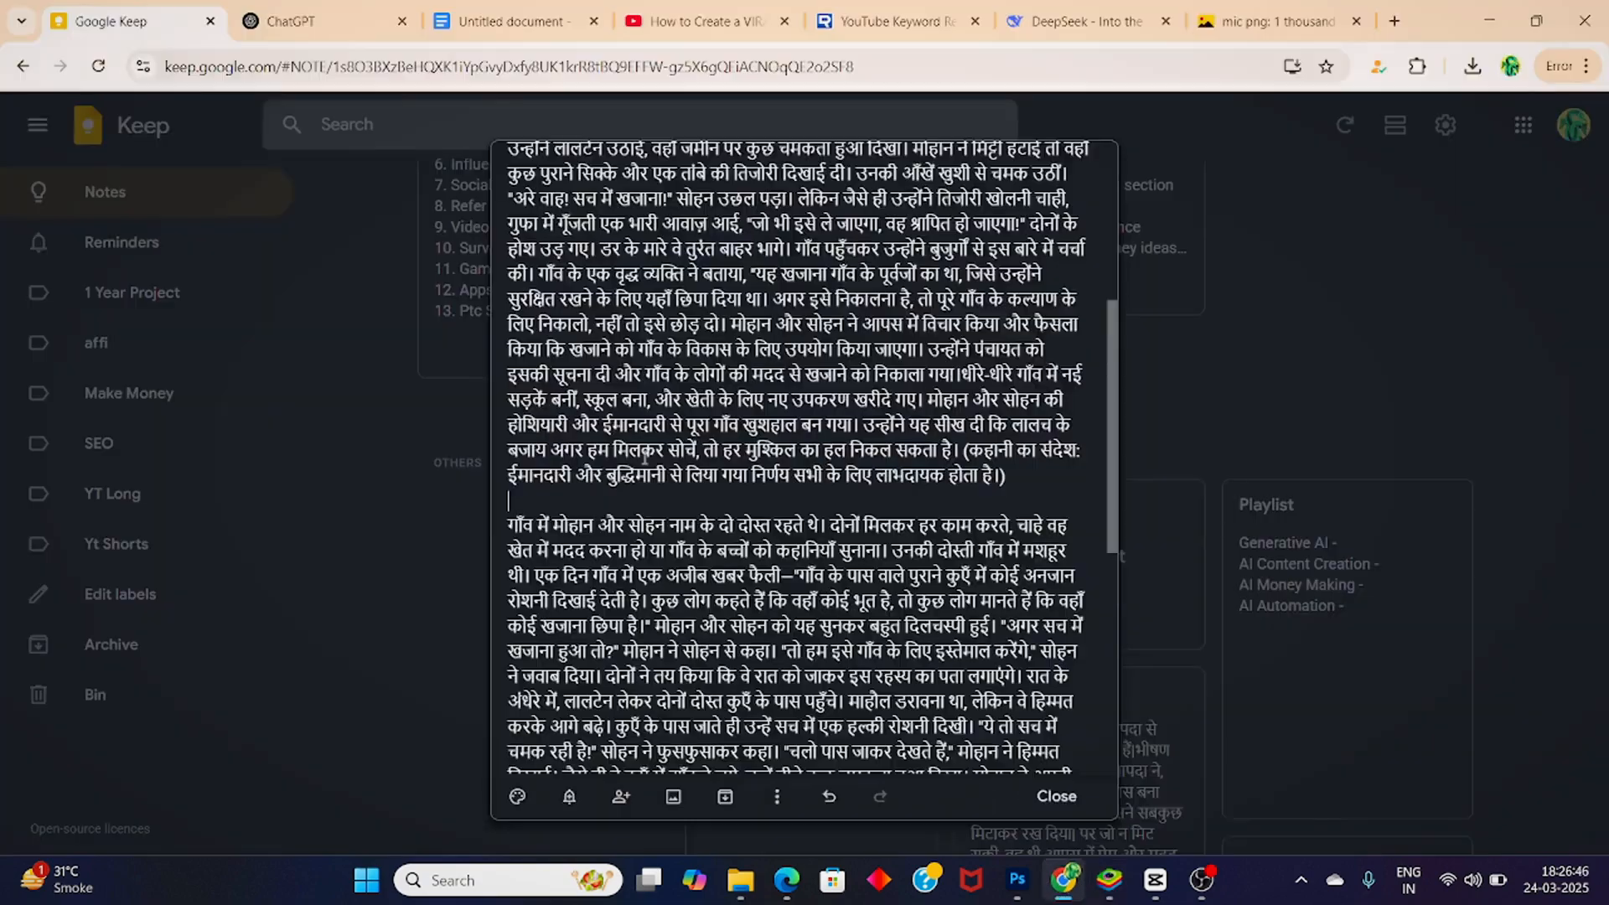
scroll(644, 458, up, 4)
drag(509, 270, 1023, 759)
click(281, 16)
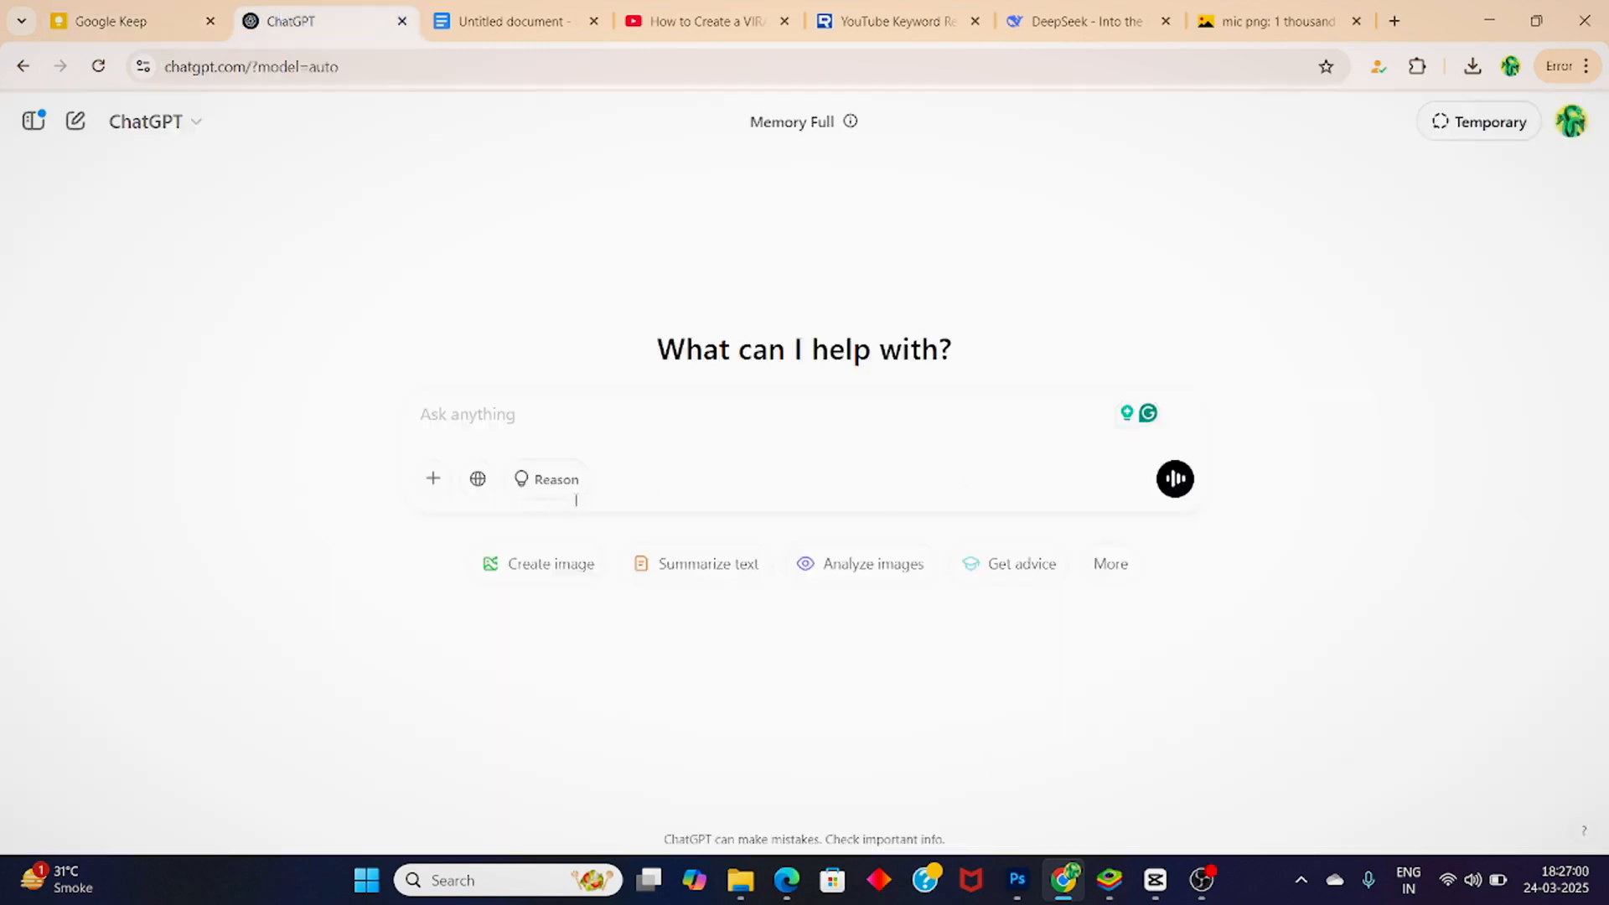
key(ctrl+v)
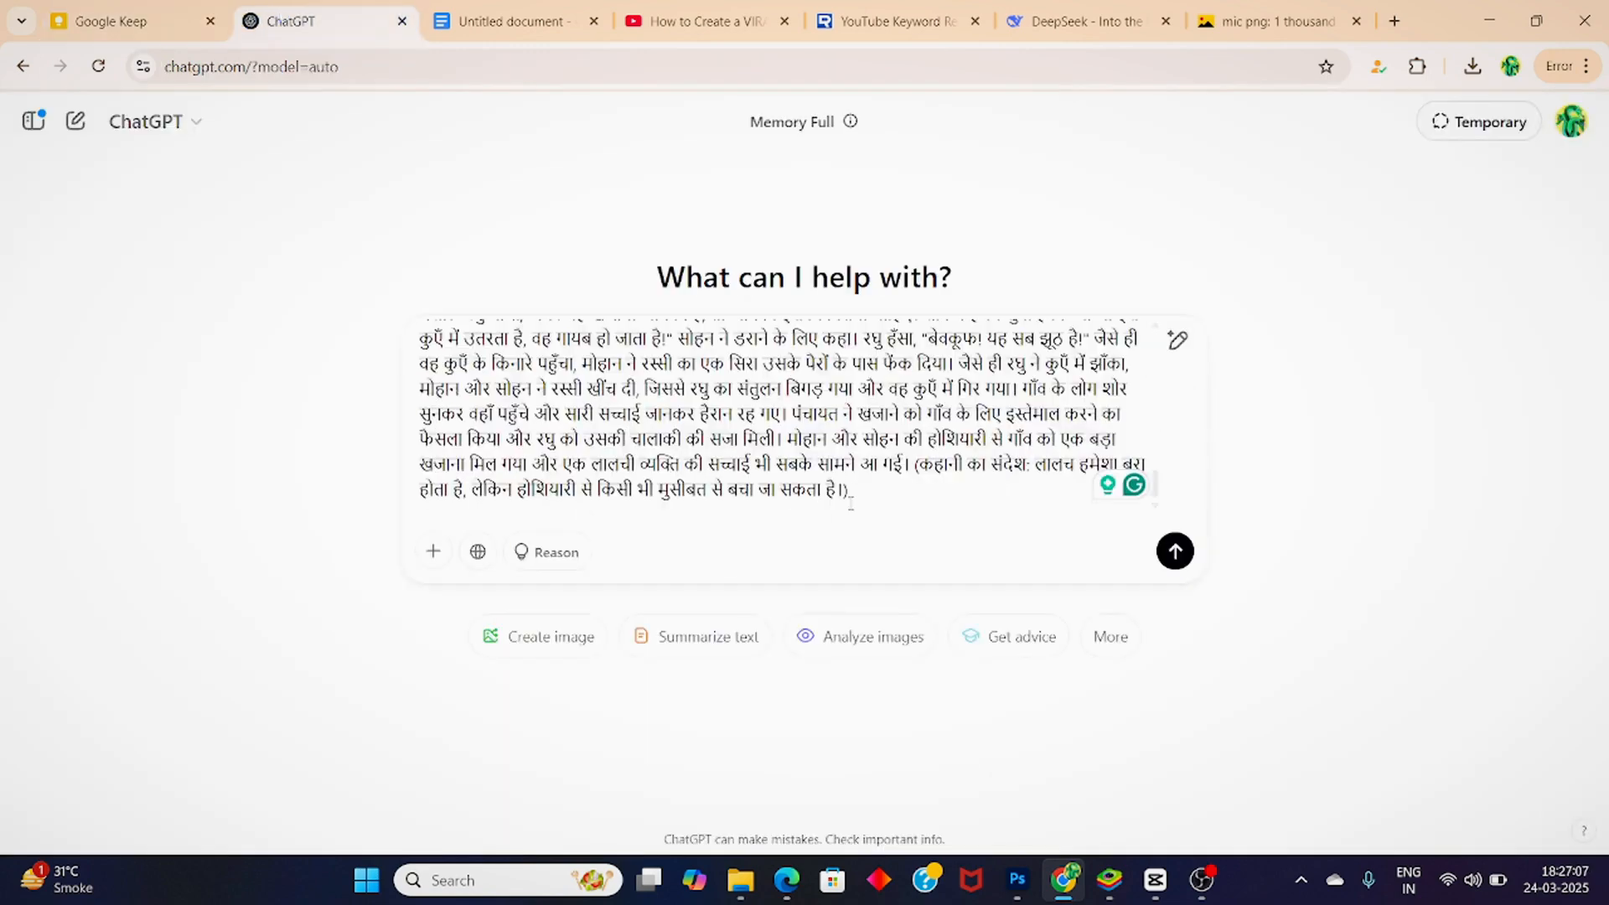
Step: Add the instruction "Is script ko 700 se kam characters ke multiple parts me divide karo." after the story and send the prompt
text(Is script ko 700 se kam characters ke multiple parts me divide karo.)
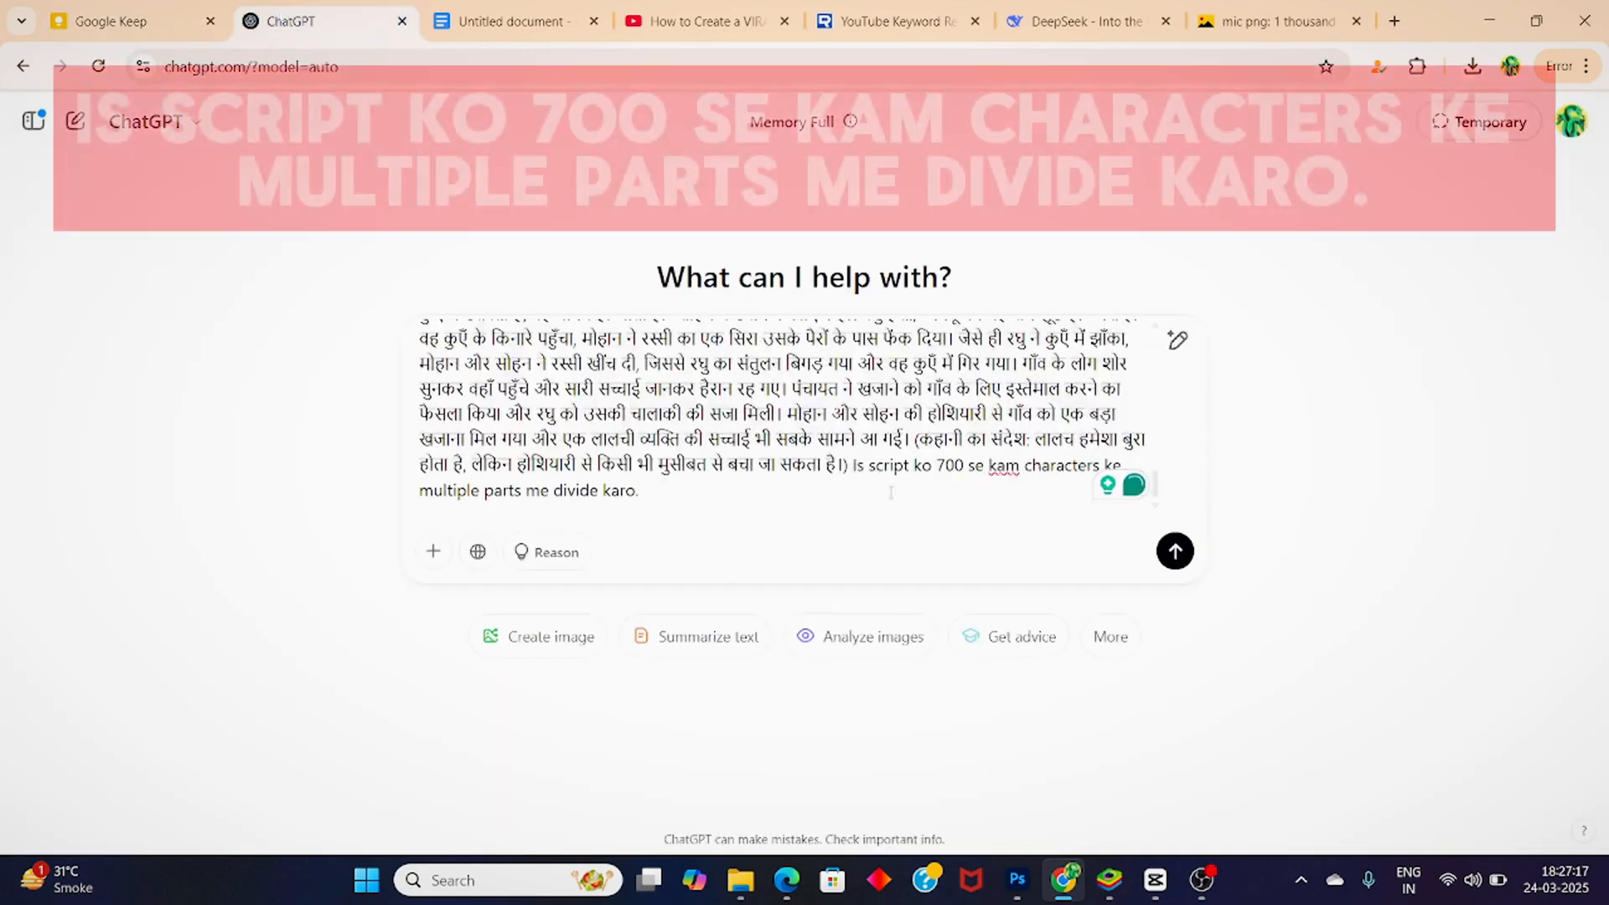
drag(852, 466, 923, 510)
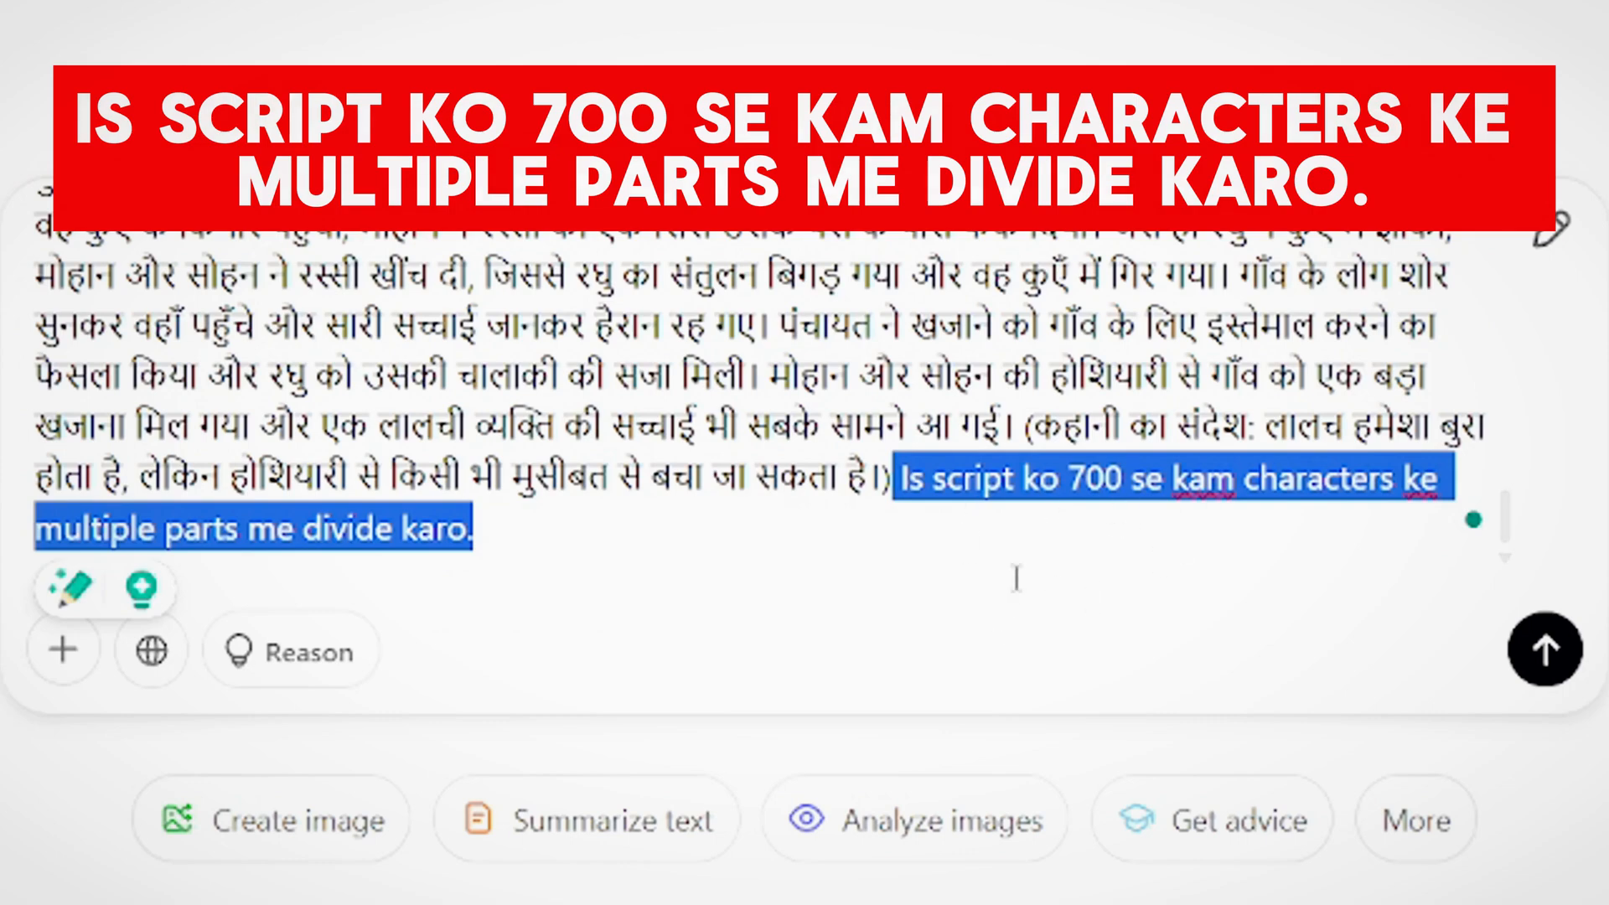
key(Return)
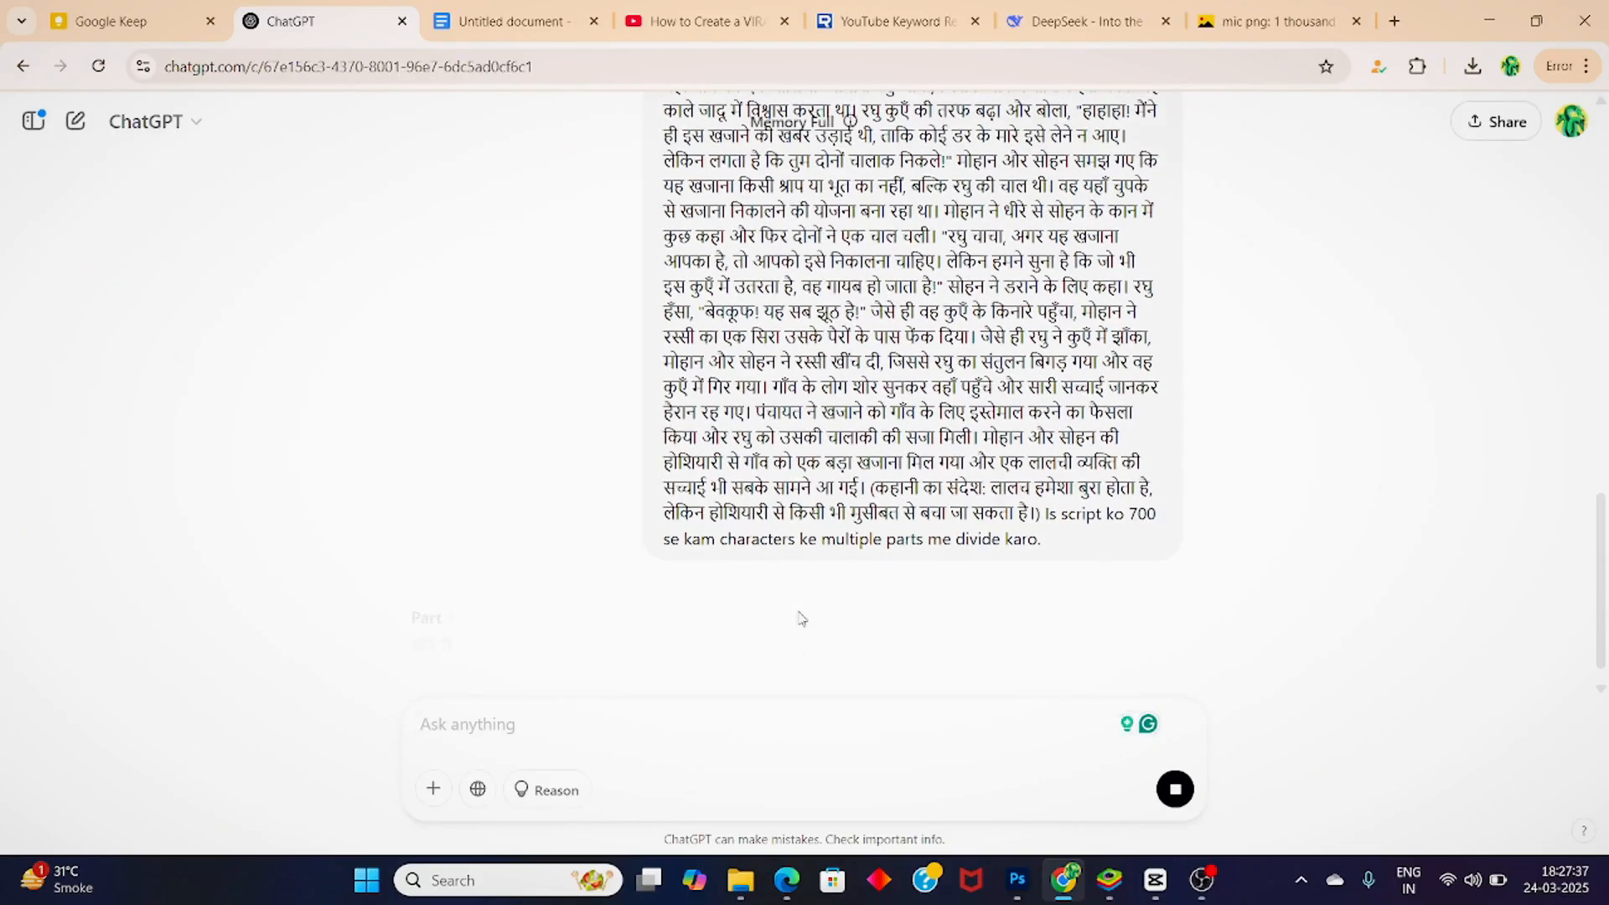
Step: Copy the divided script parts from ChatGPT's answer and paste them at the end of the Google Keep note
scroll(765, 576, down, 3)
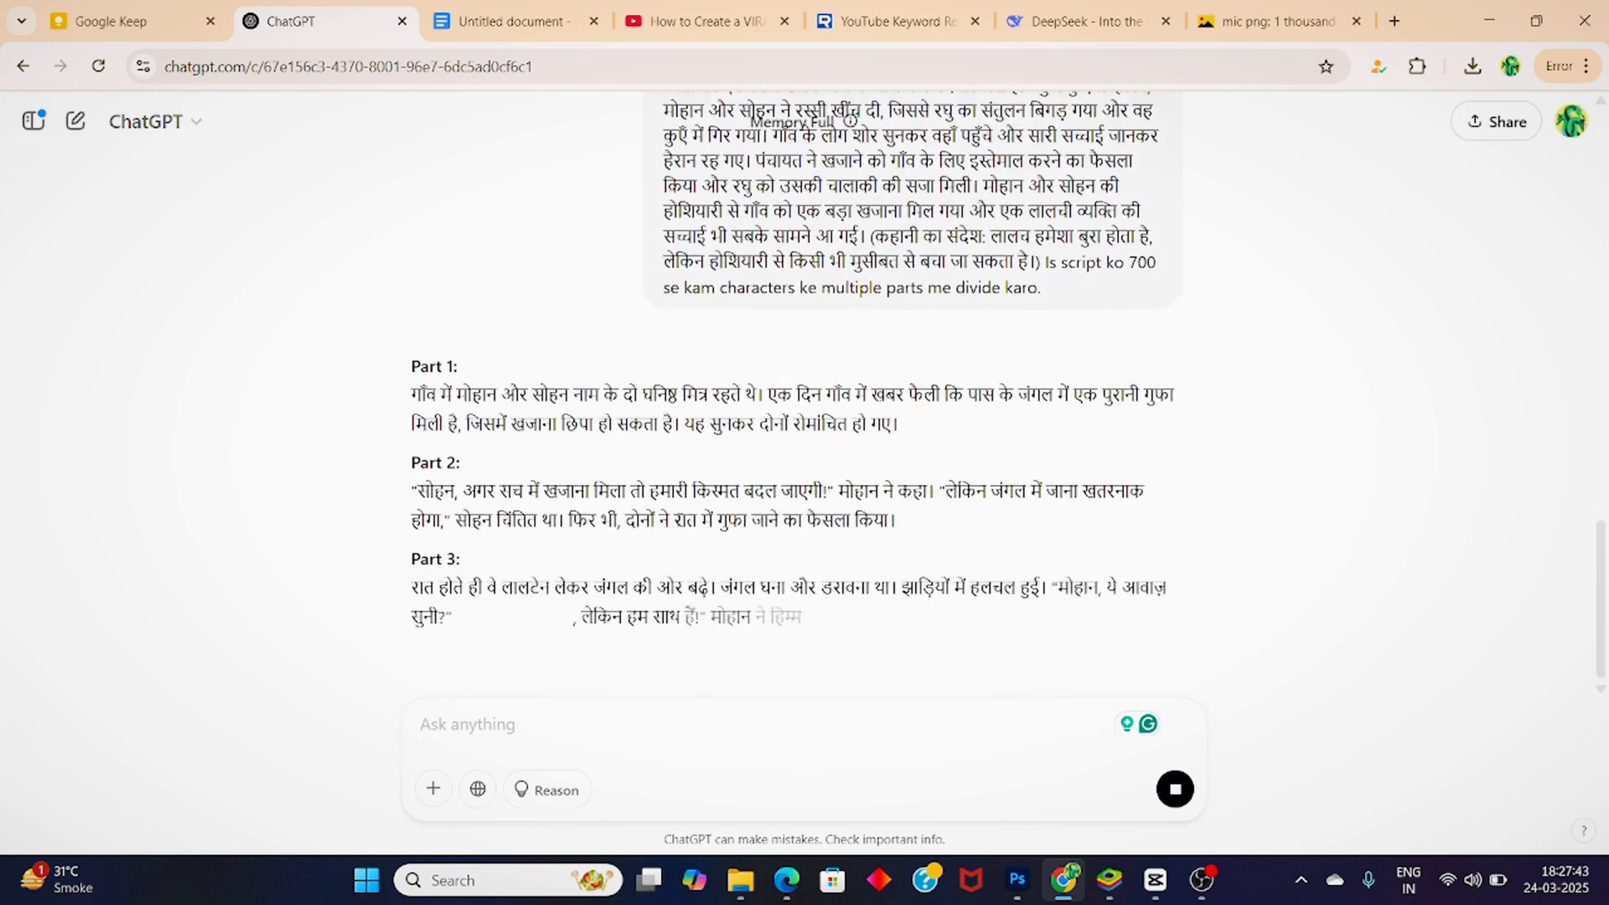
scroll(616, 462, down, 3)
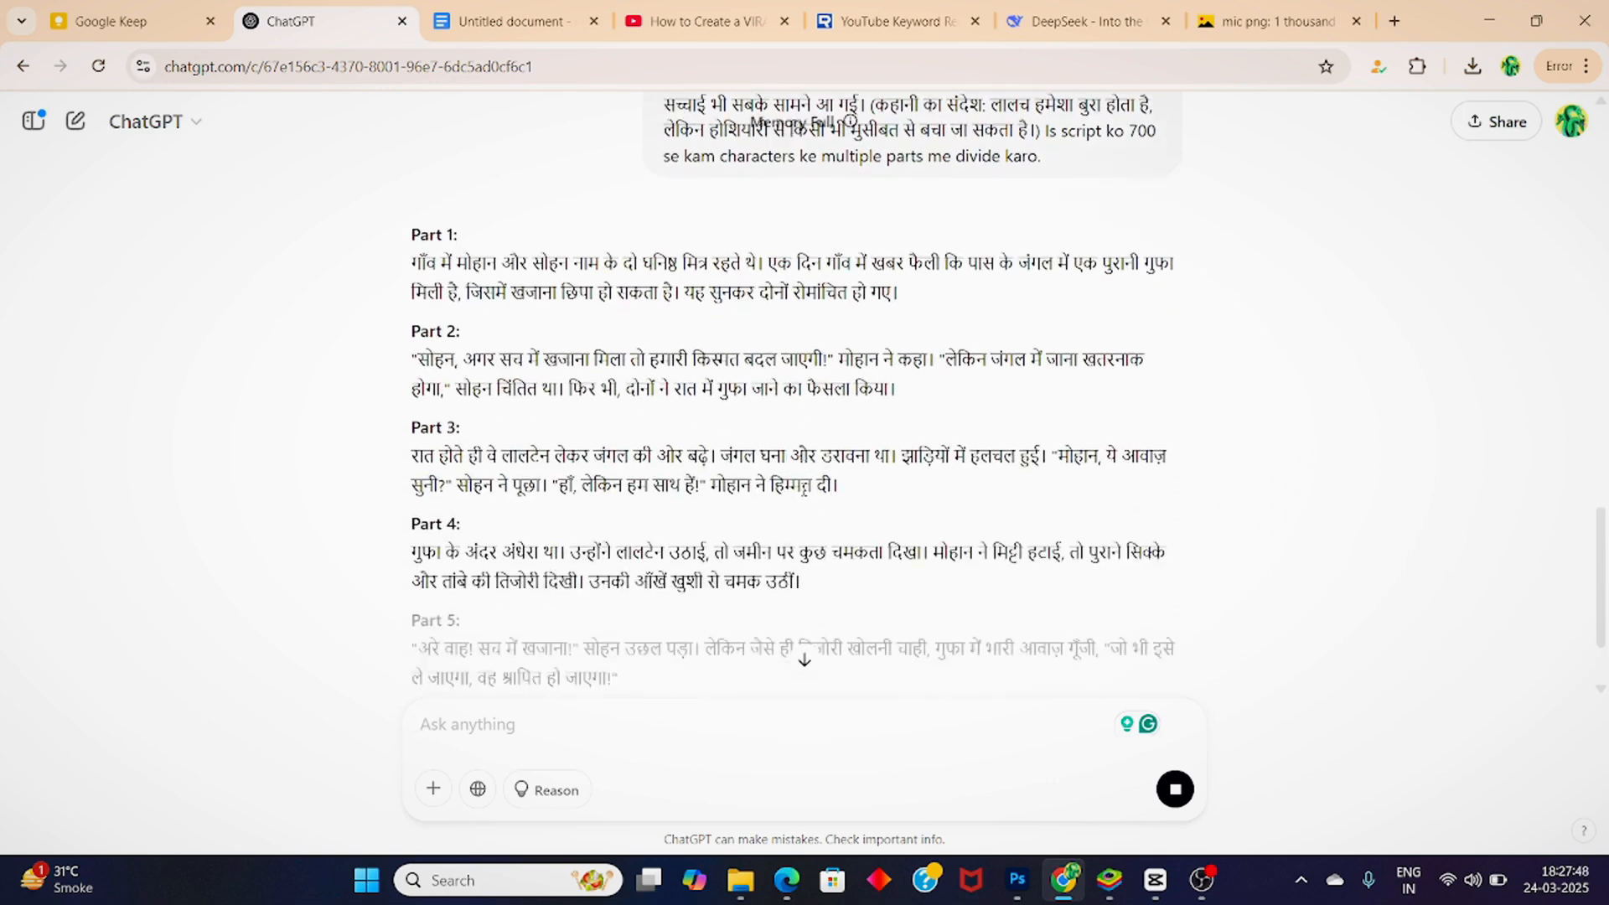
drag(410, 135, 698, 680)
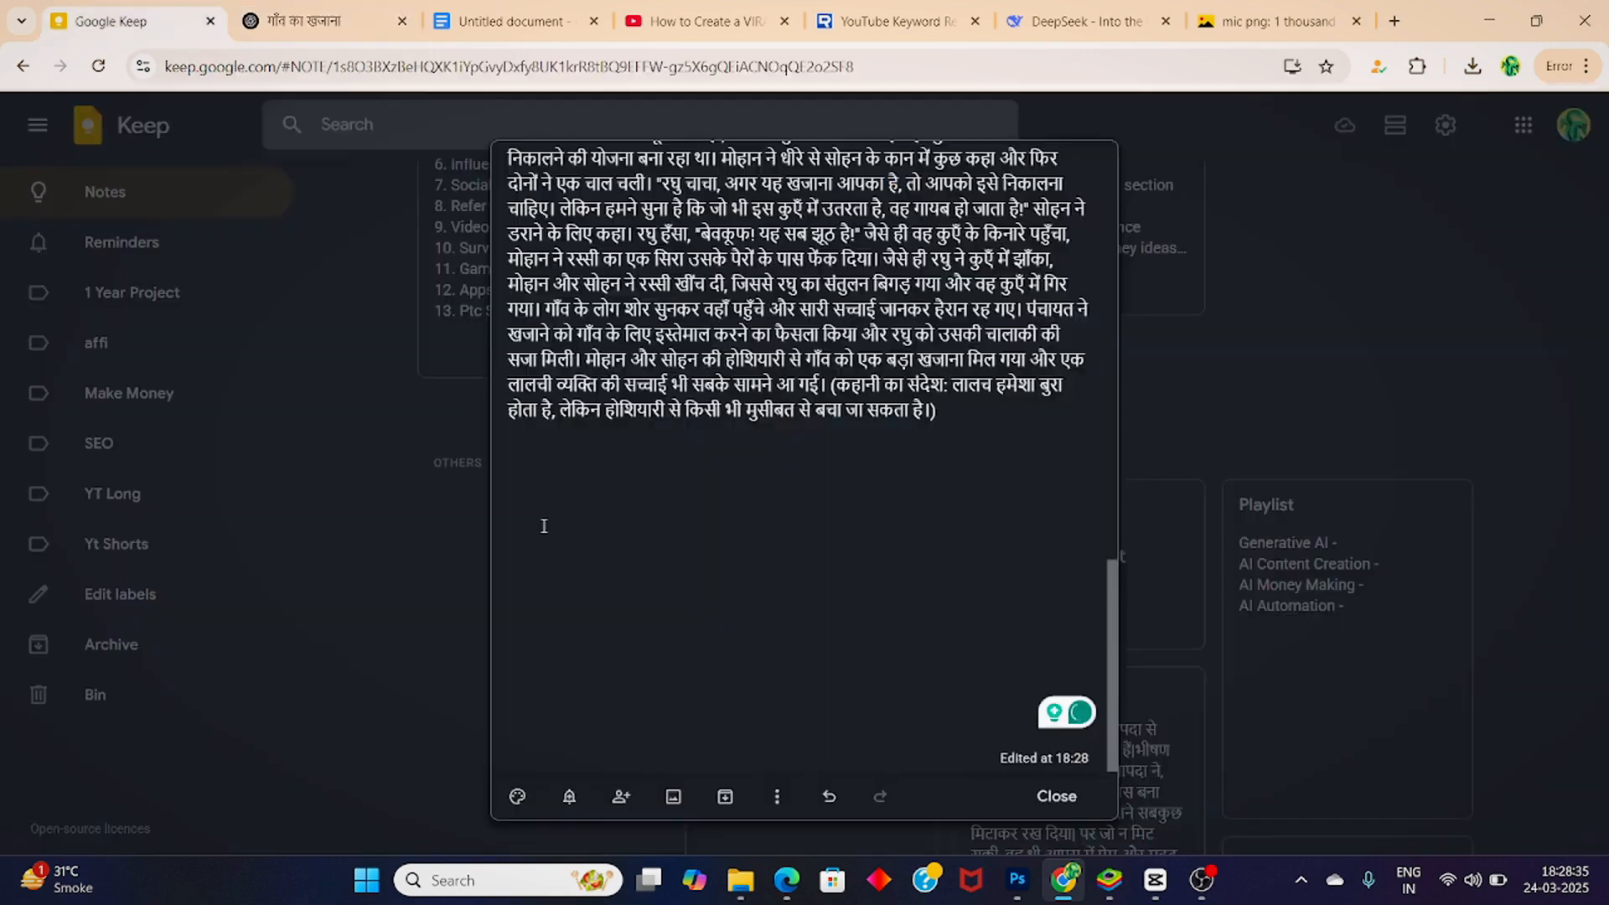
key(ctrl+v)
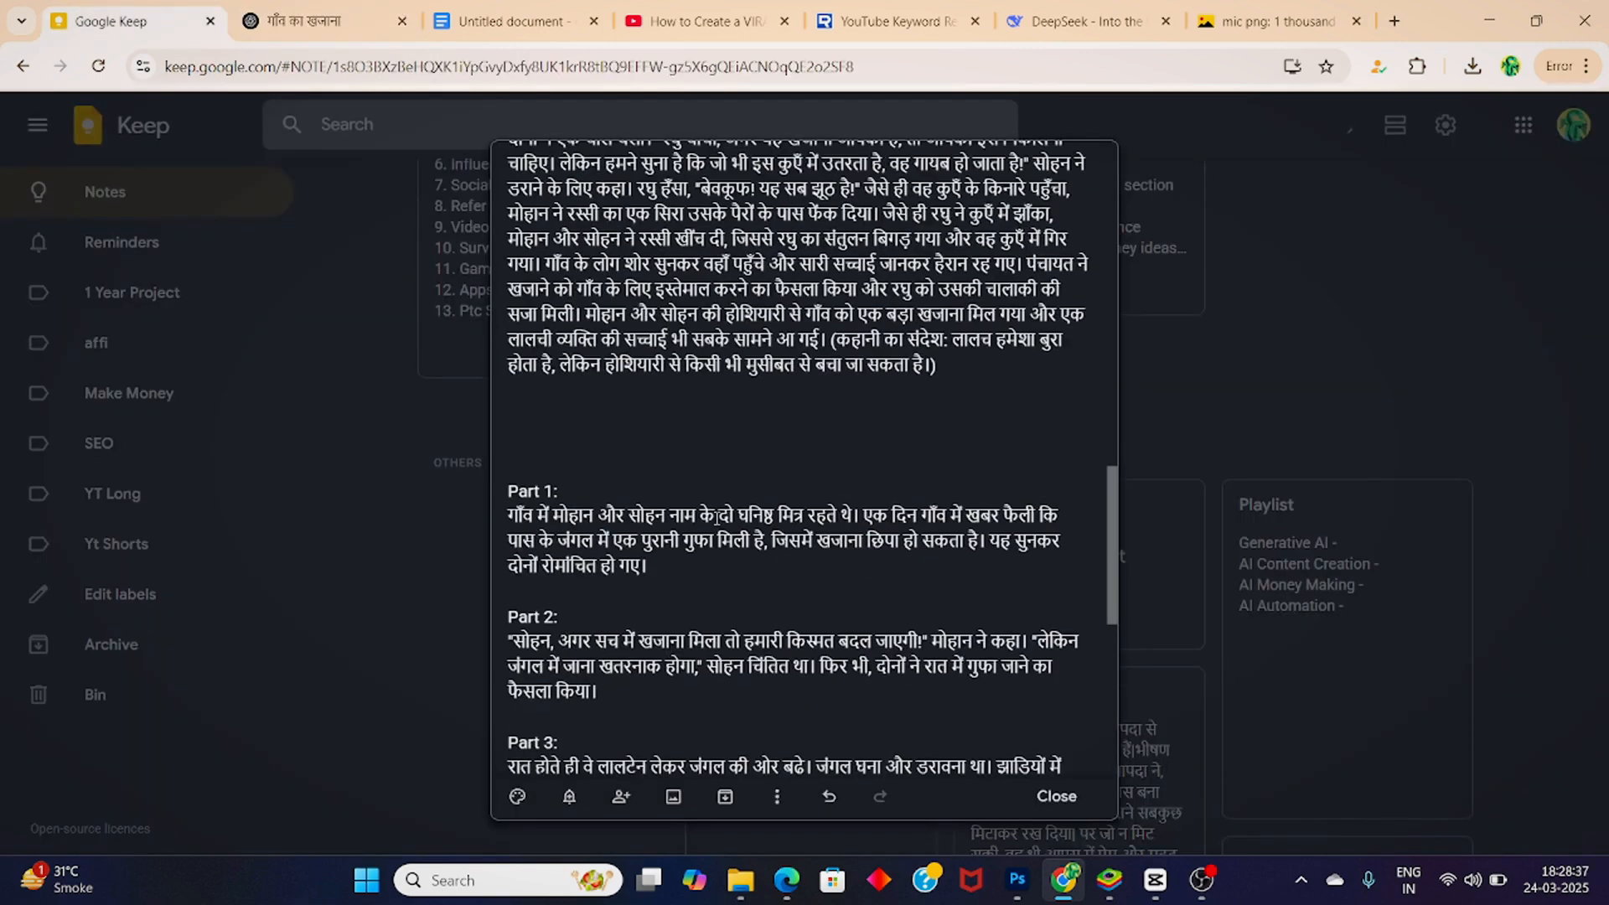
Step: Copy the Part 1 text from the note and replace the text clip's content in BlueStacks with it
scroll(637, 419, down, 1)
drag(509, 305, 653, 356)
key(ctrl+c)
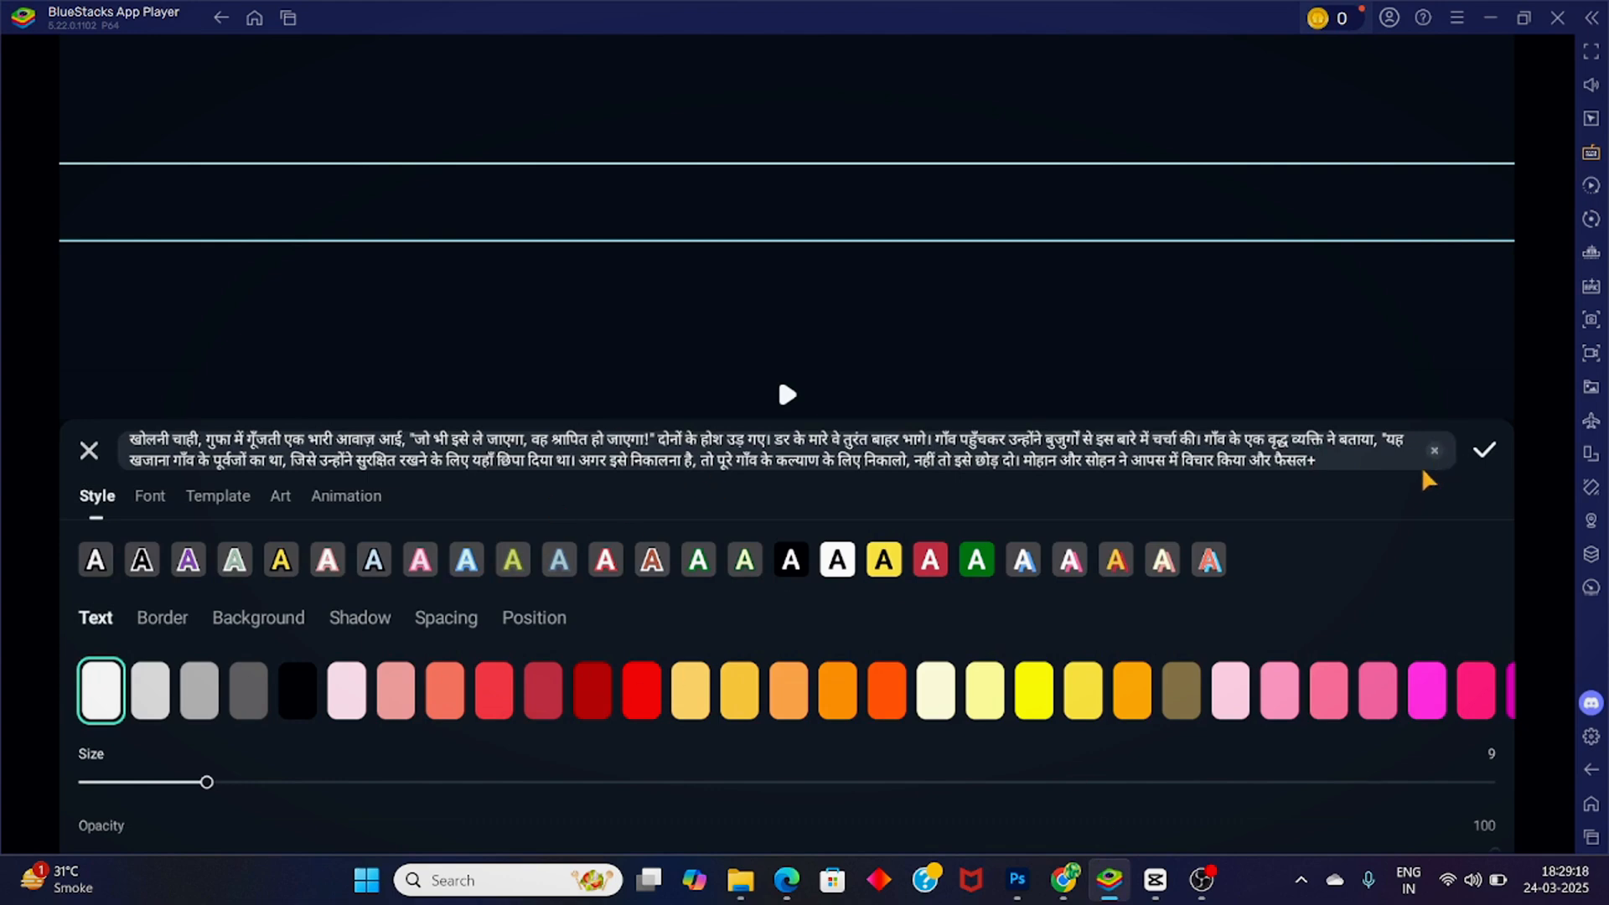
click(1434, 451)
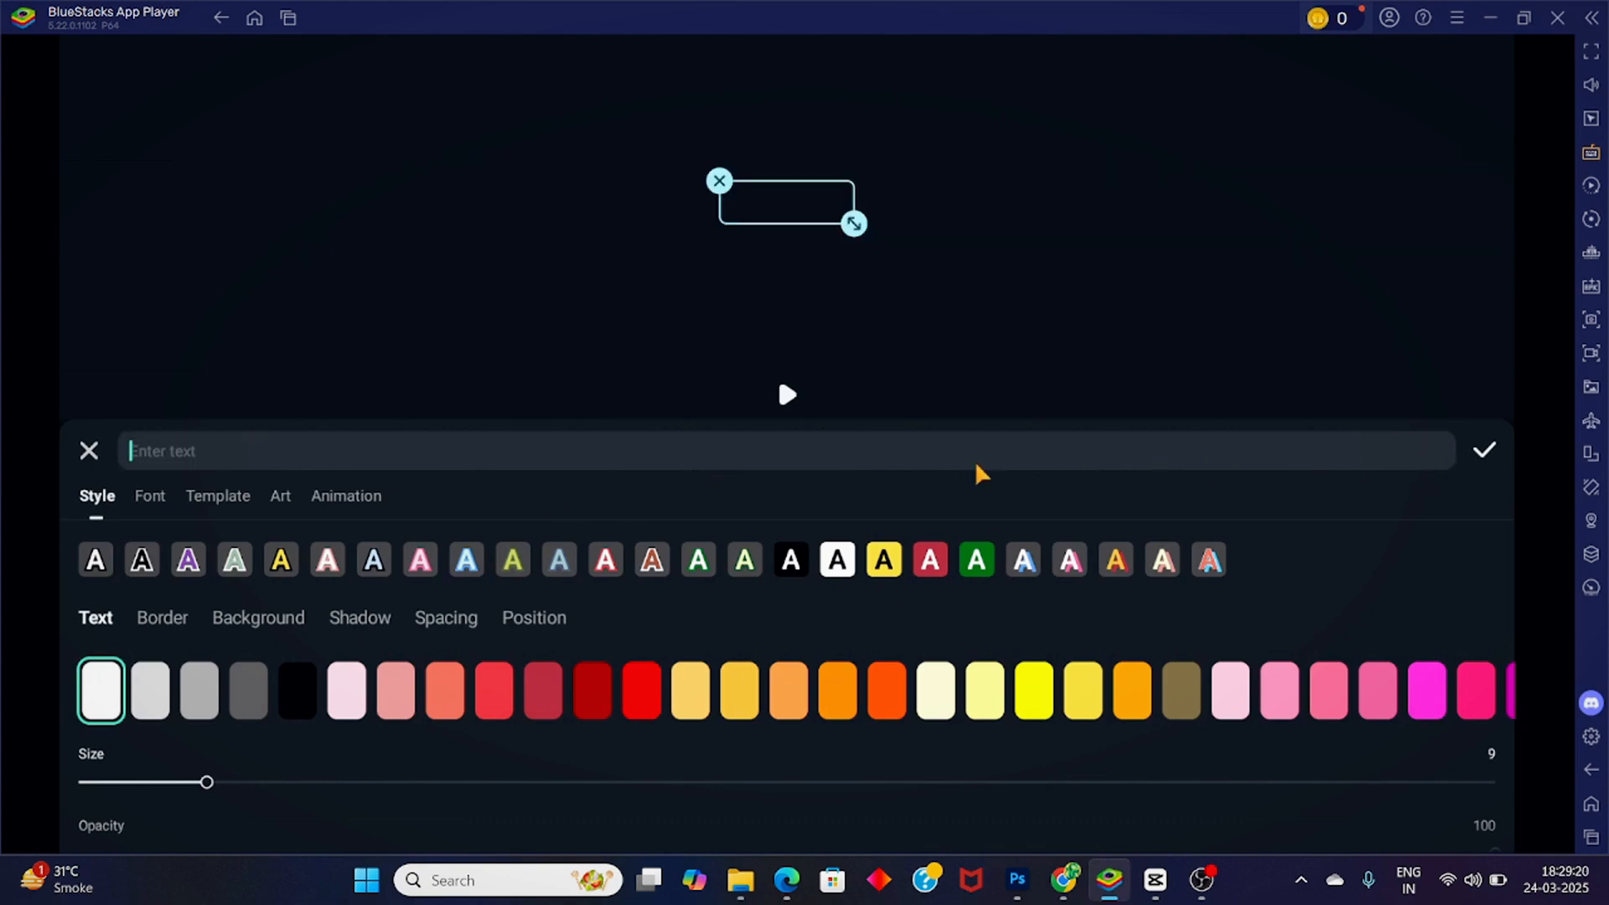
key(ctrl+v)
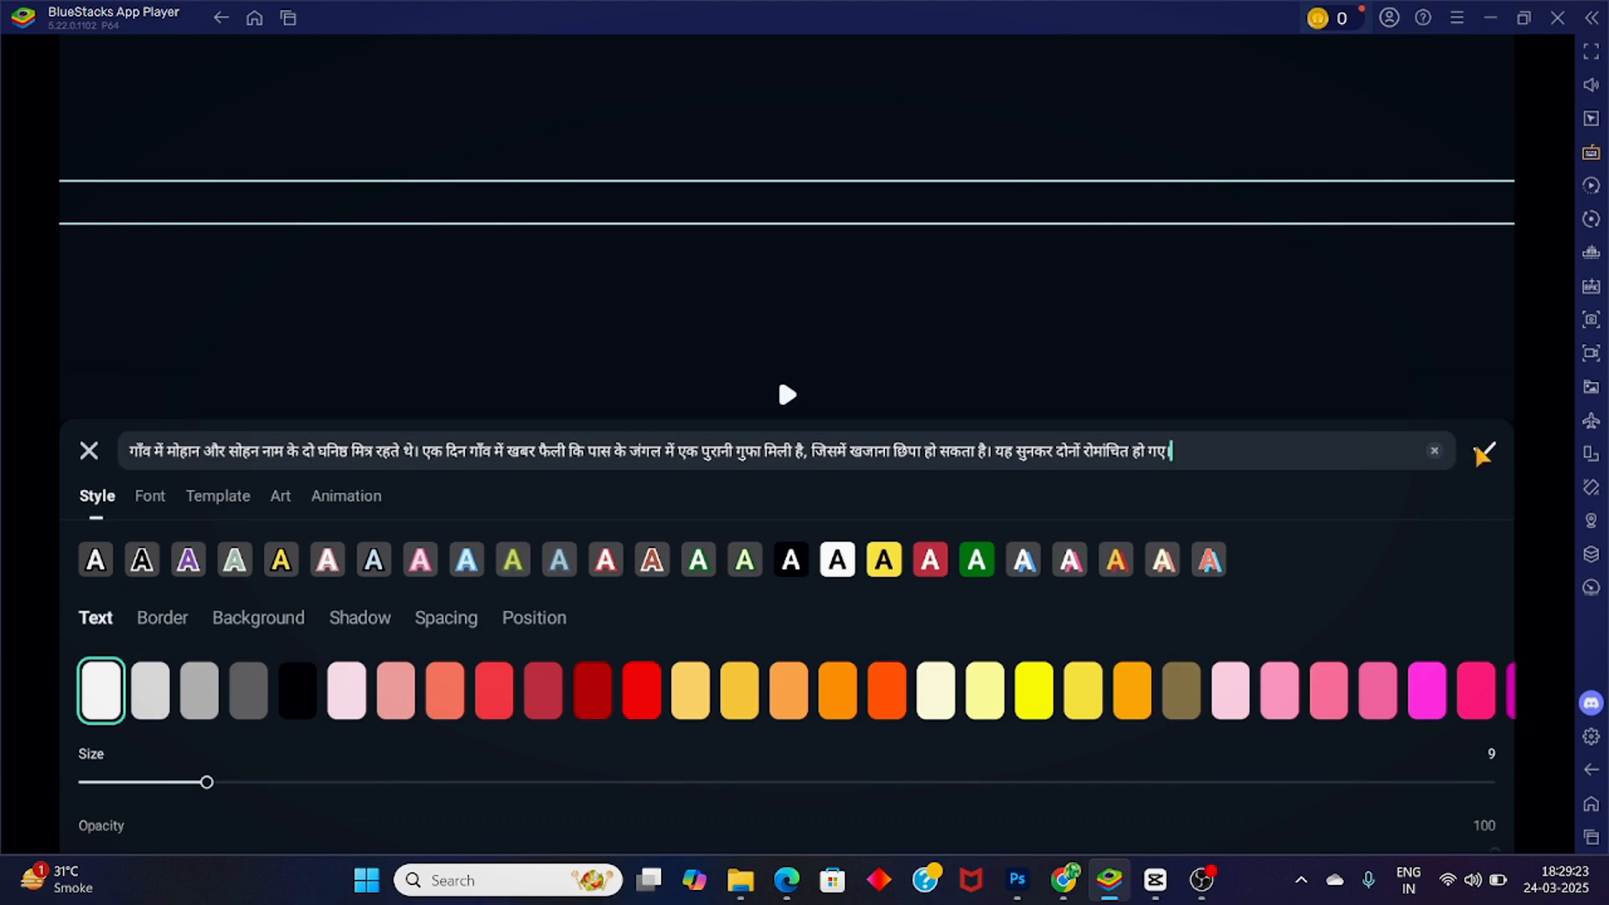
click(1483, 454)
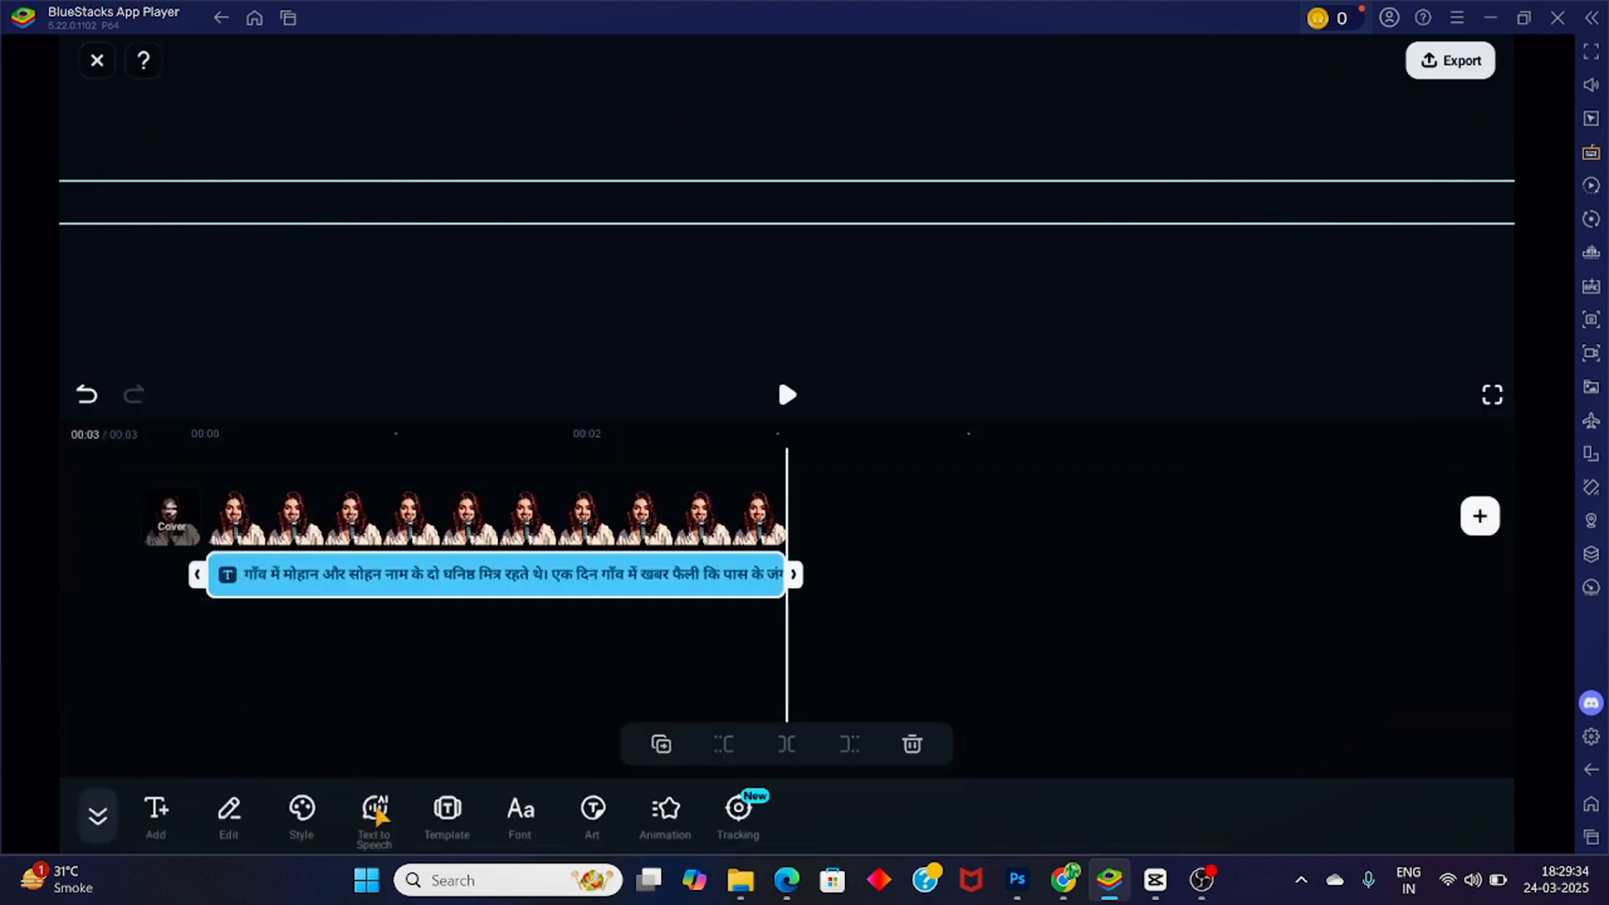
Step: Create speech for the Part 1 text clip with the trending voice Marcus and play it back
click(375, 810)
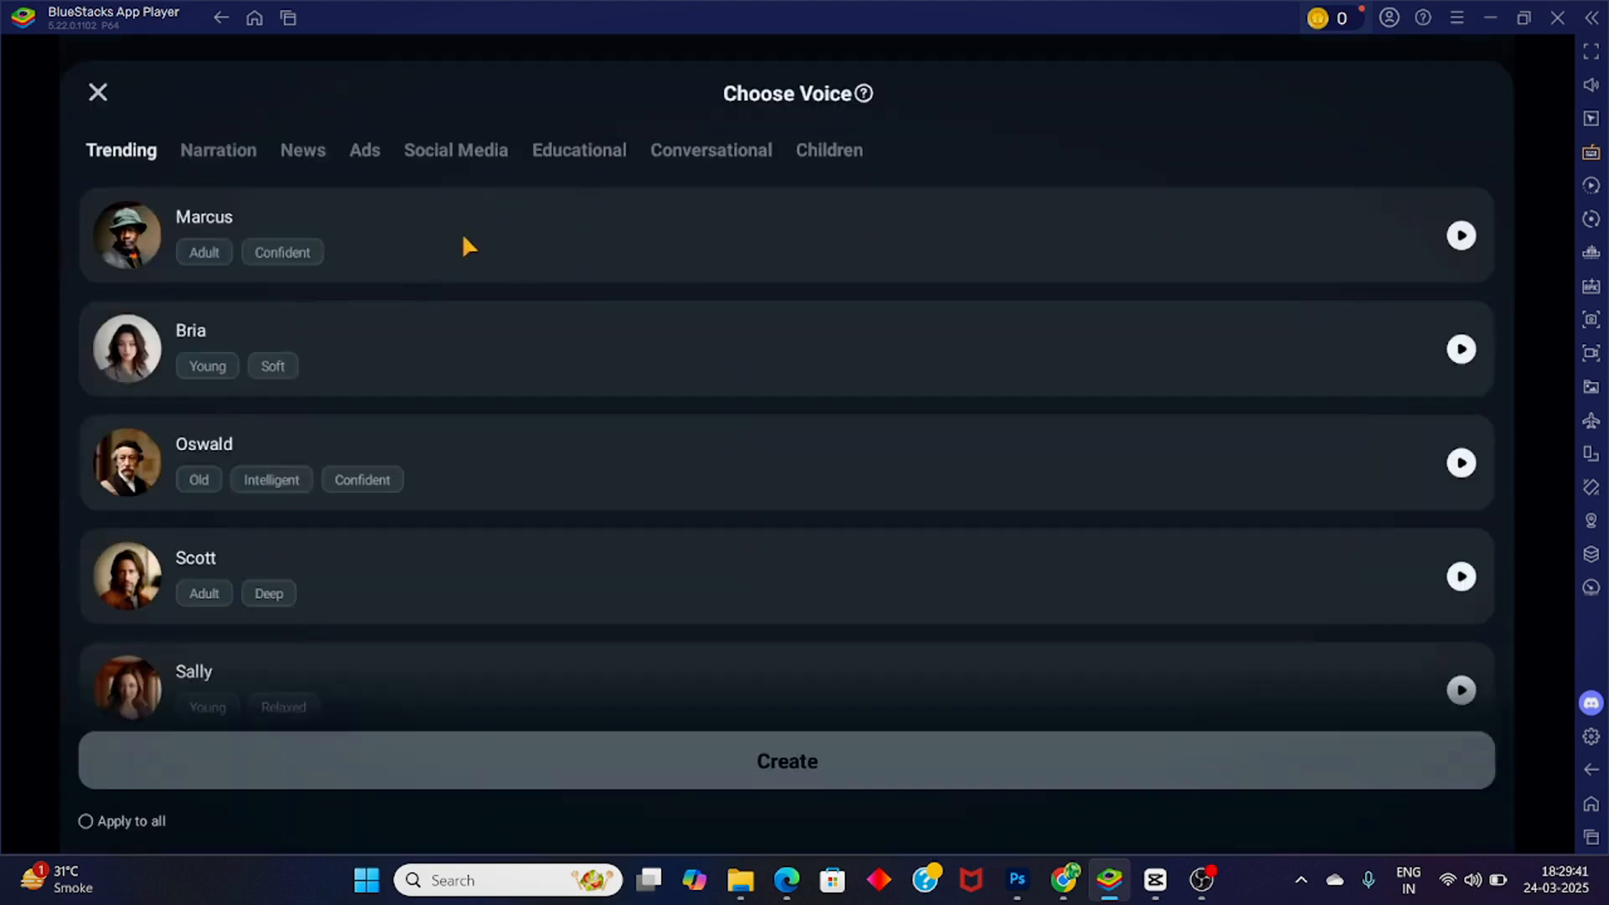
click(463, 239)
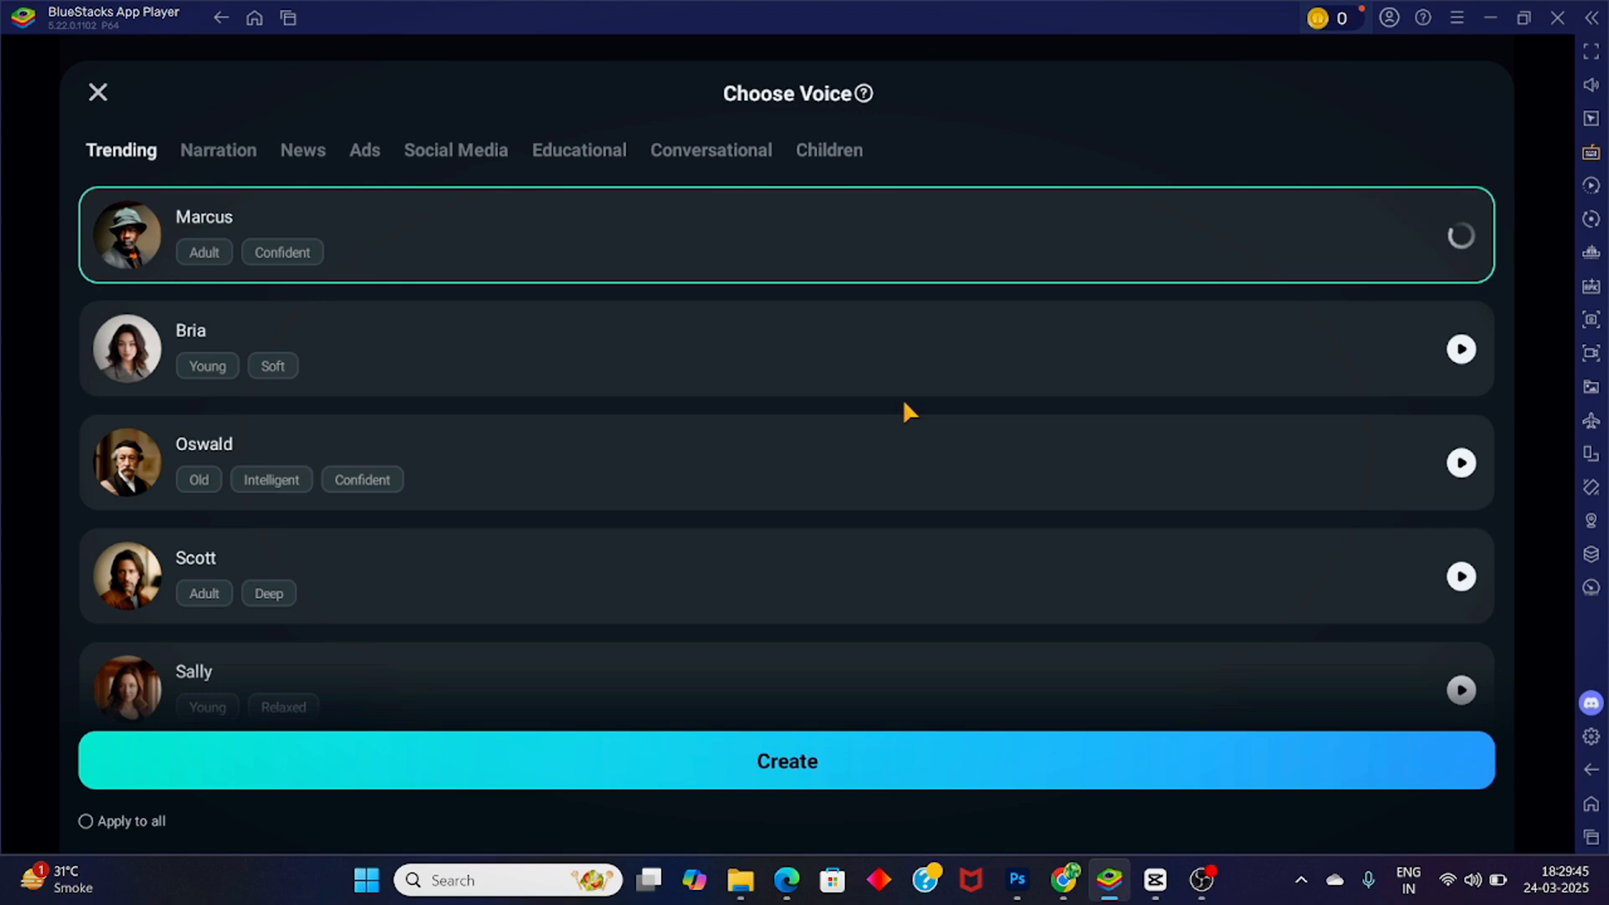
click(872, 775)
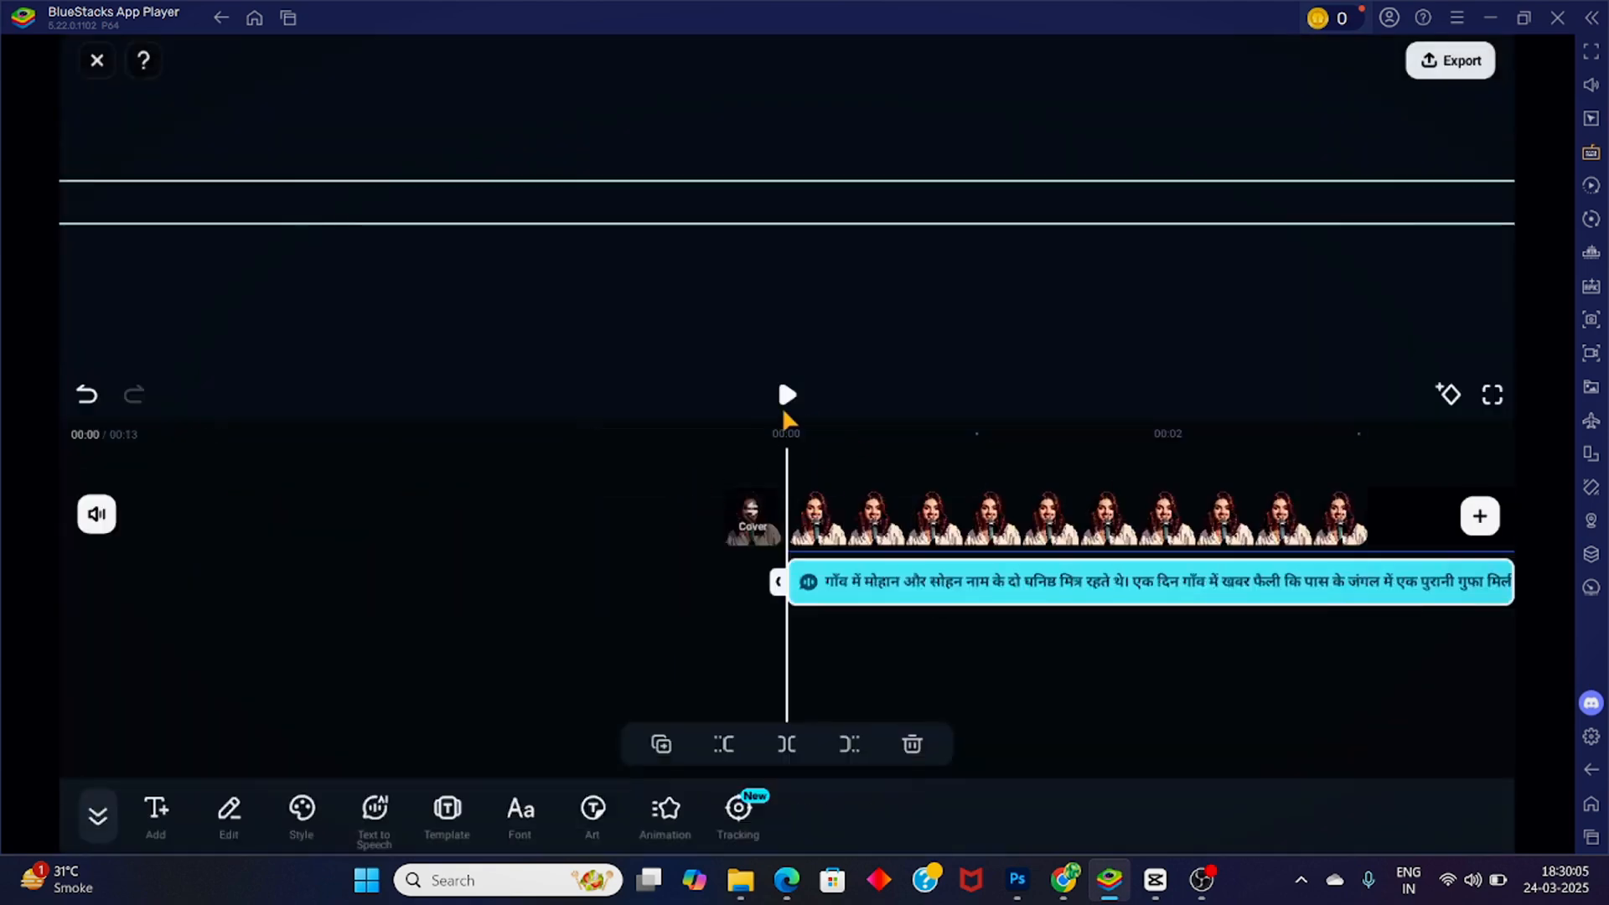
click(788, 395)
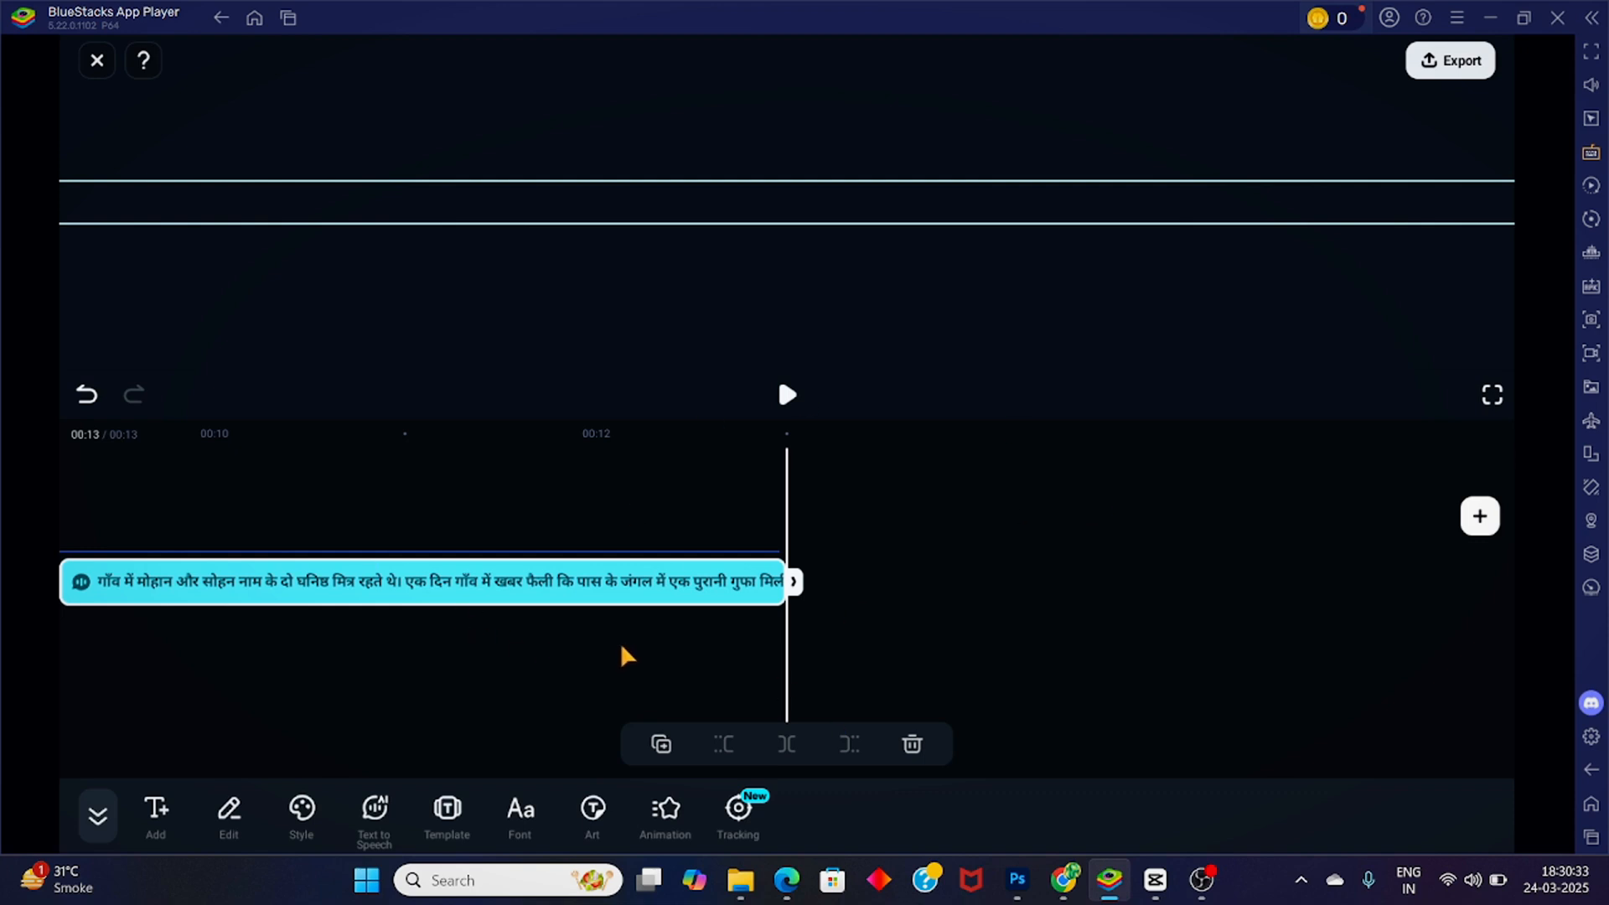
Step: Add a new text clip at the end of the Part 1 speech clip and fill it with the Part 2 text copied from Google Keep
drag(564, 668, 1203, 629)
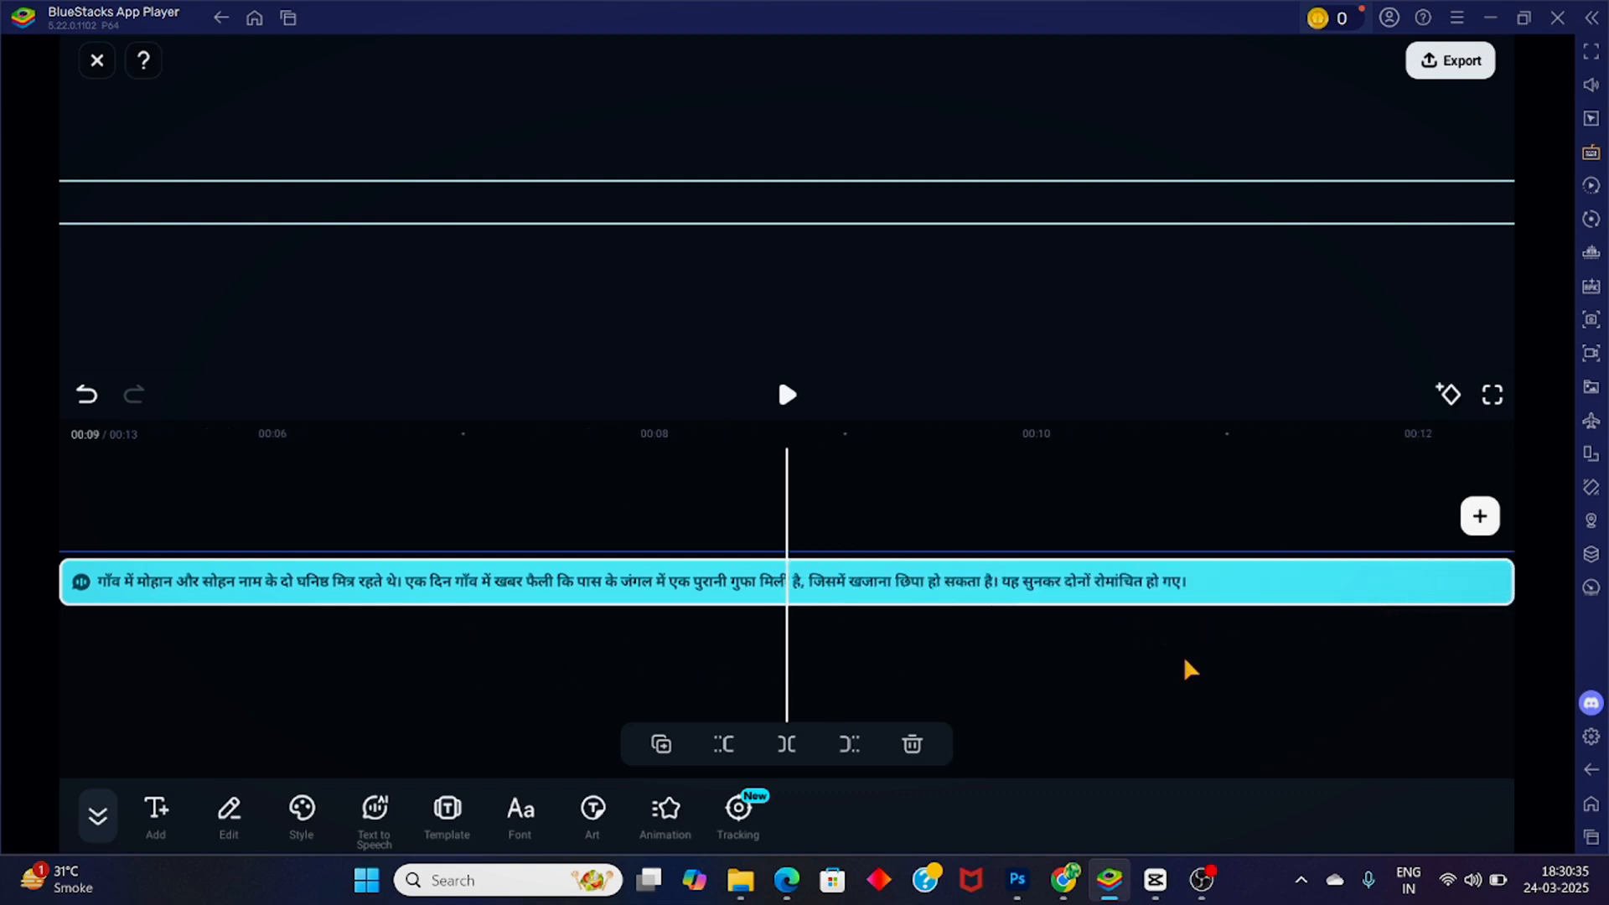
drag(903, 685, 1404, 661)
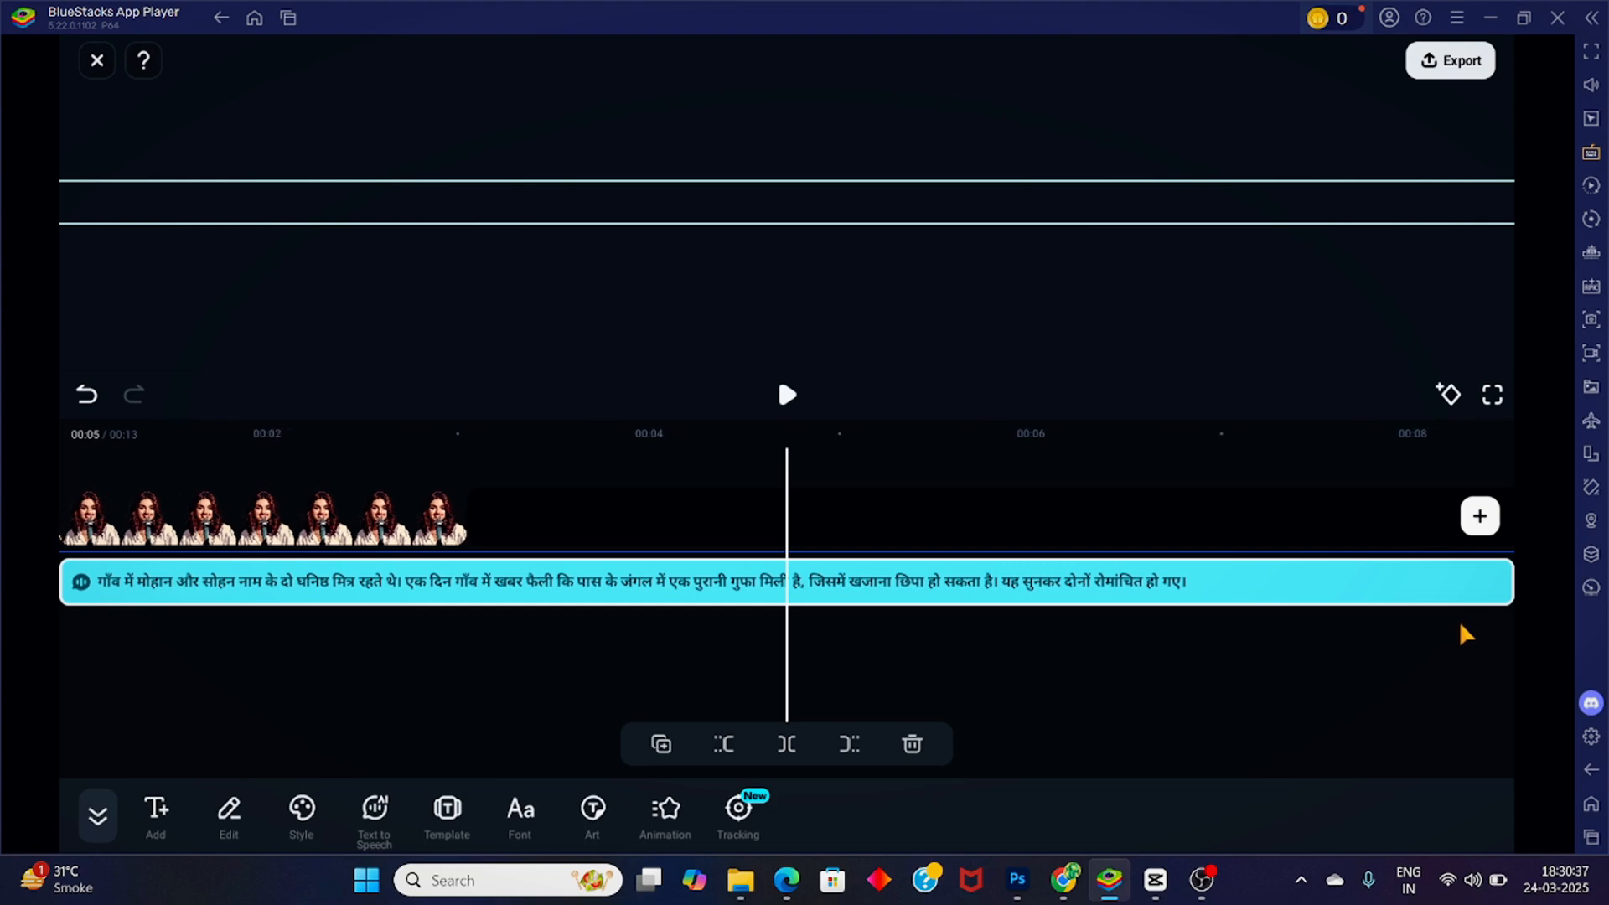
drag(704, 656, 610, 582)
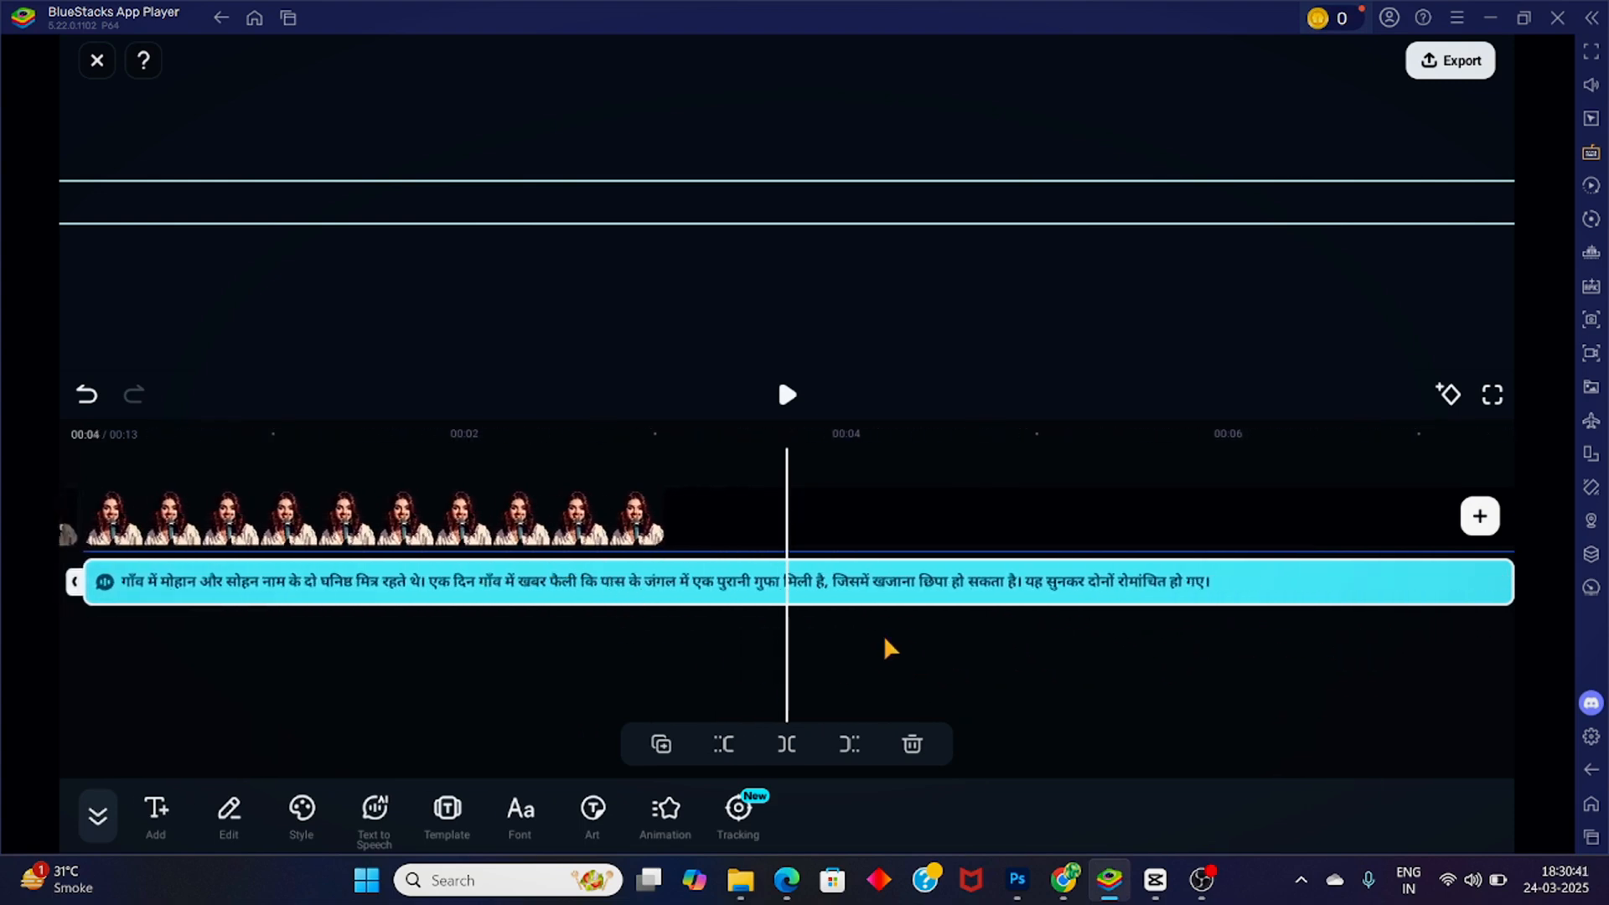
drag(934, 652, 280, 657)
drag(822, 650, 212, 647)
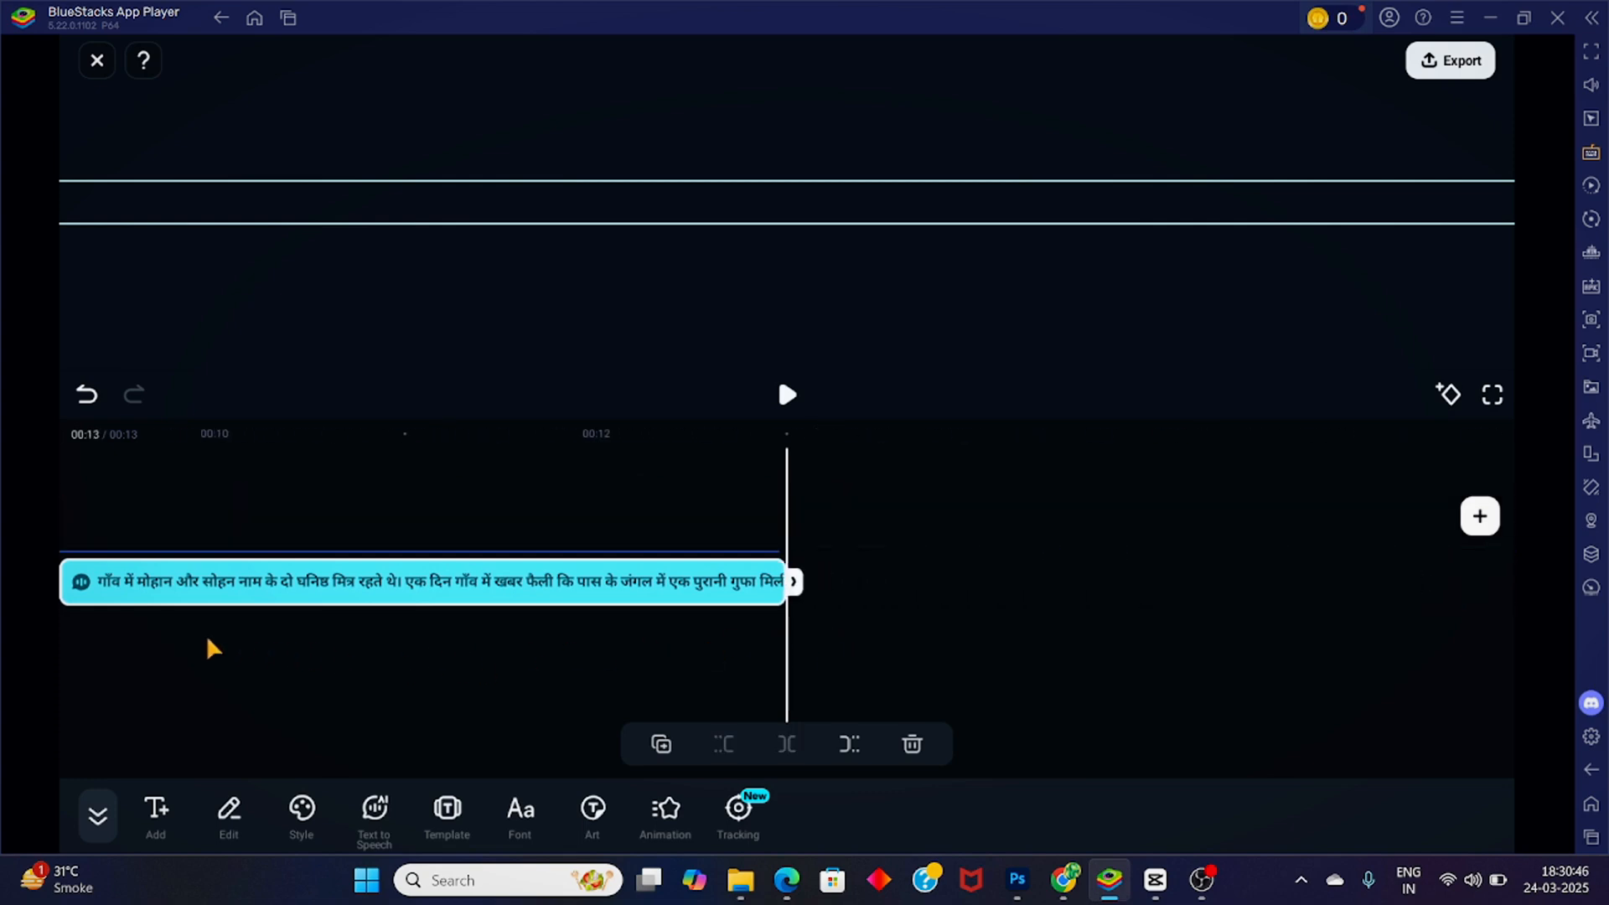
click(160, 811)
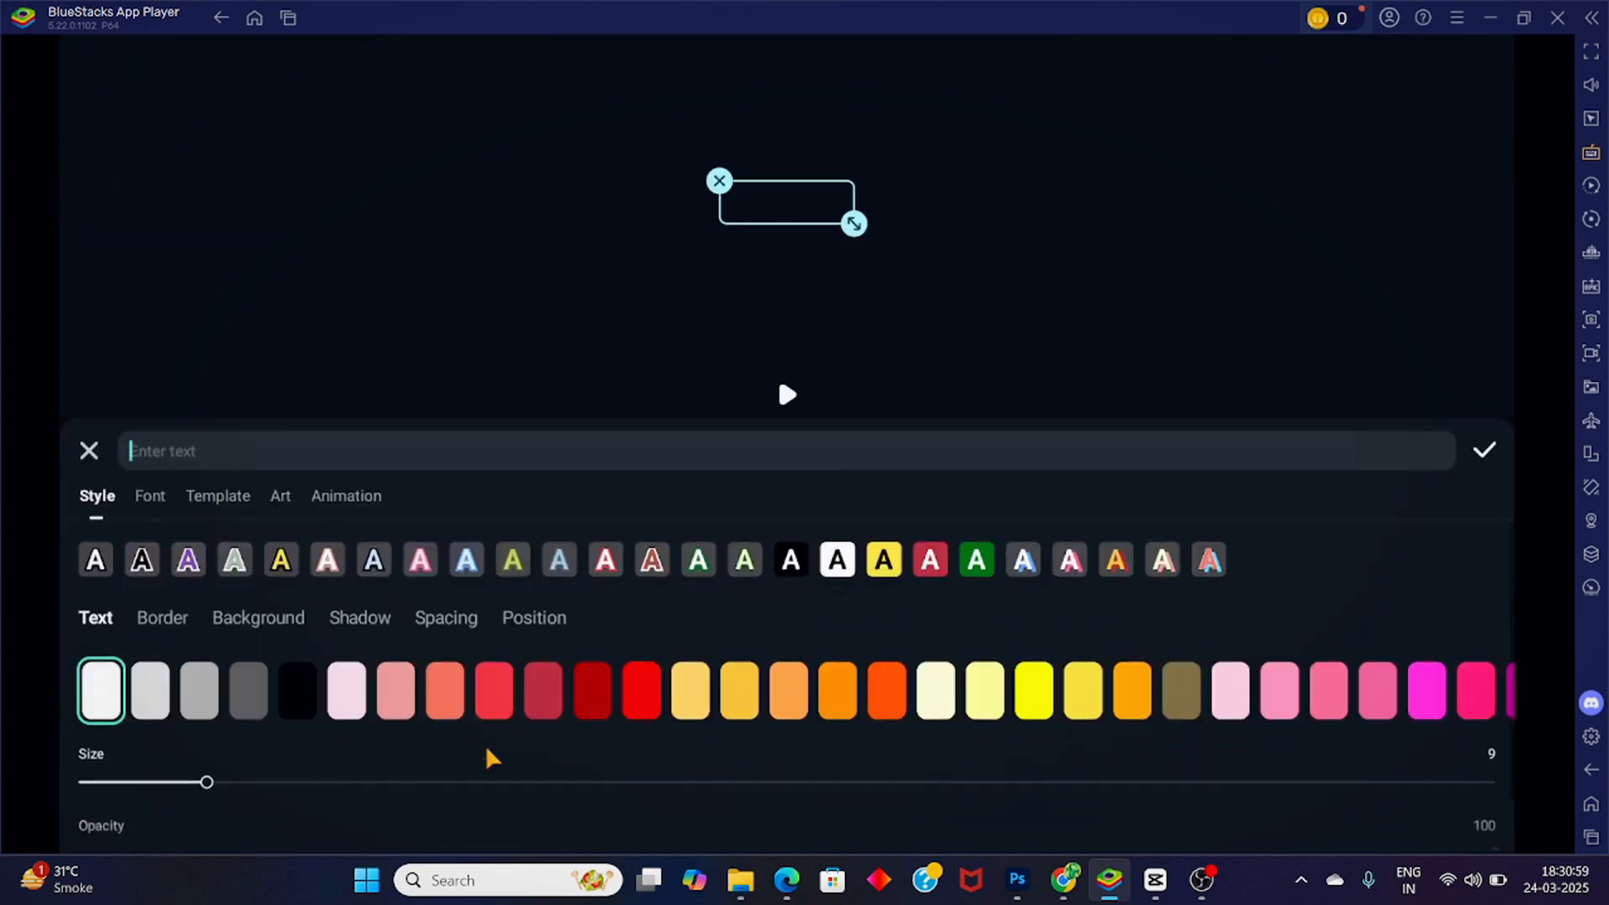
click(1075, 890)
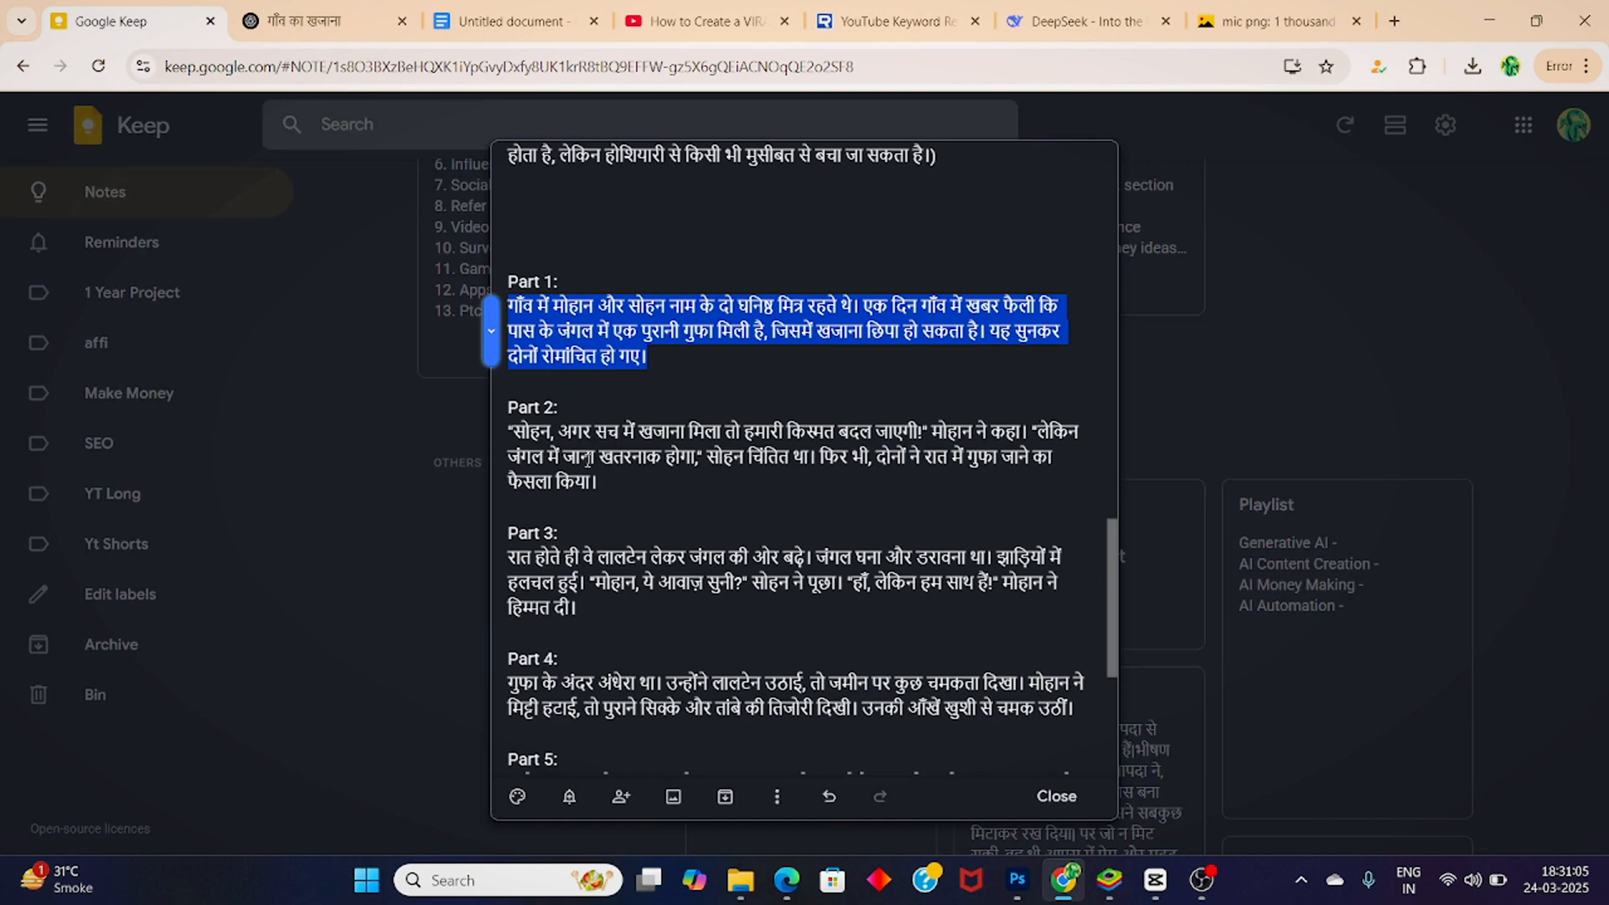
drag(508, 431, 616, 476)
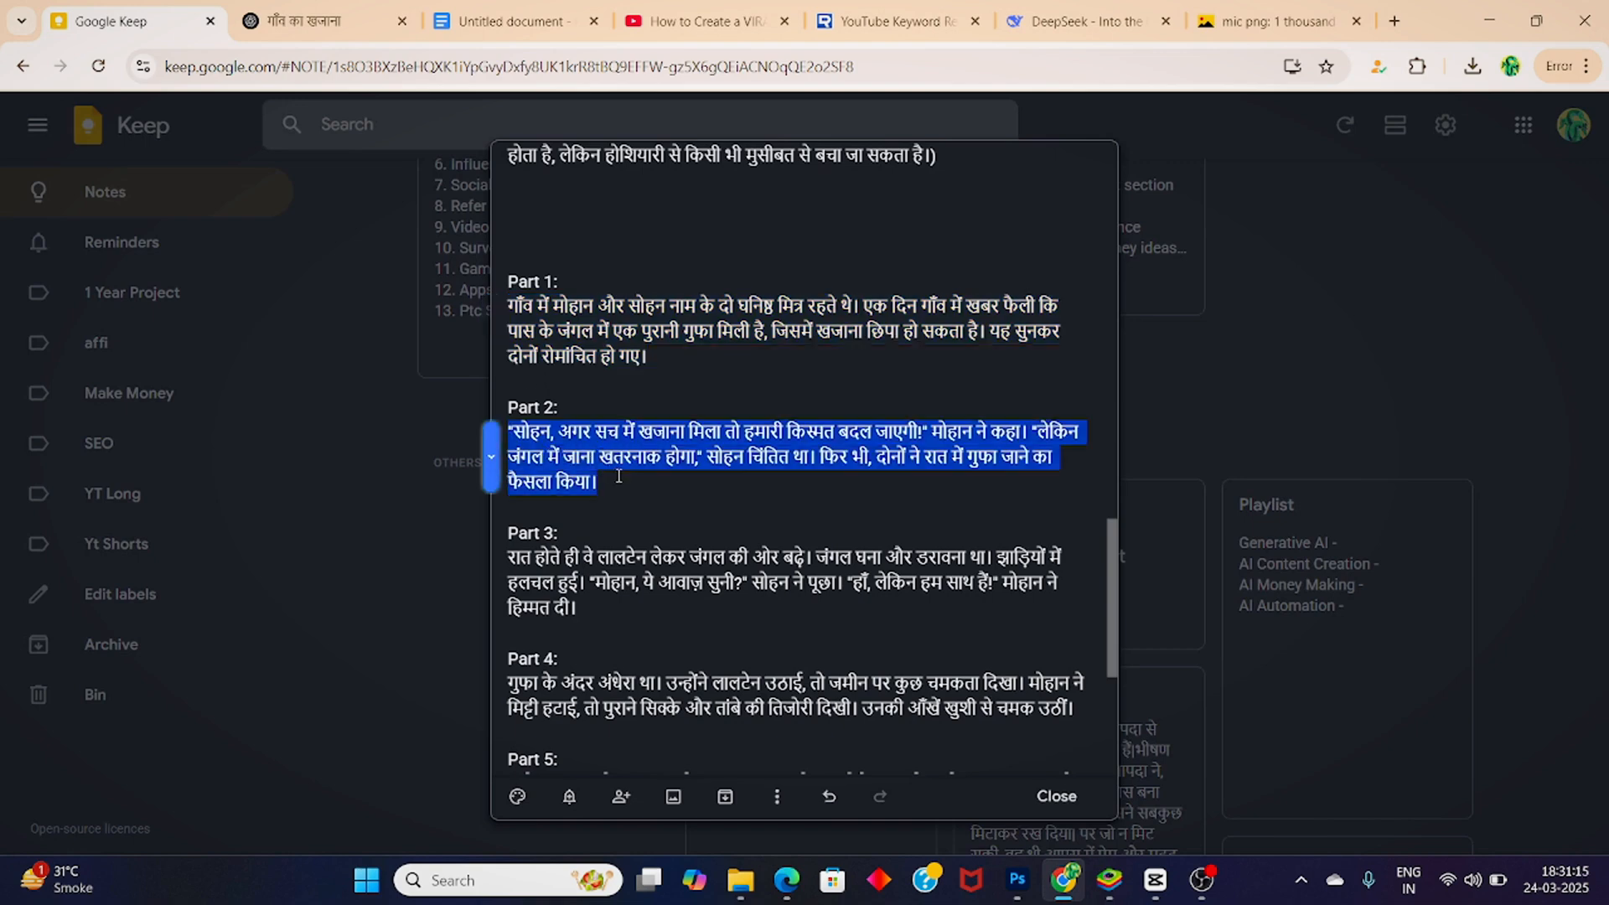
click(1109, 880)
click(215, 460)
text("सोहन, अगर सच में खजाना मिला तो हमारी किस्मत बदल जाएगी!" मोहन ने कहा। "लेकिन जंगल में जाना खतरनाक होगा," सोहन चिंतित था। फिर भी, दोनों ने रात में गुफा जाने का फैसला किया।)
click(1484, 452)
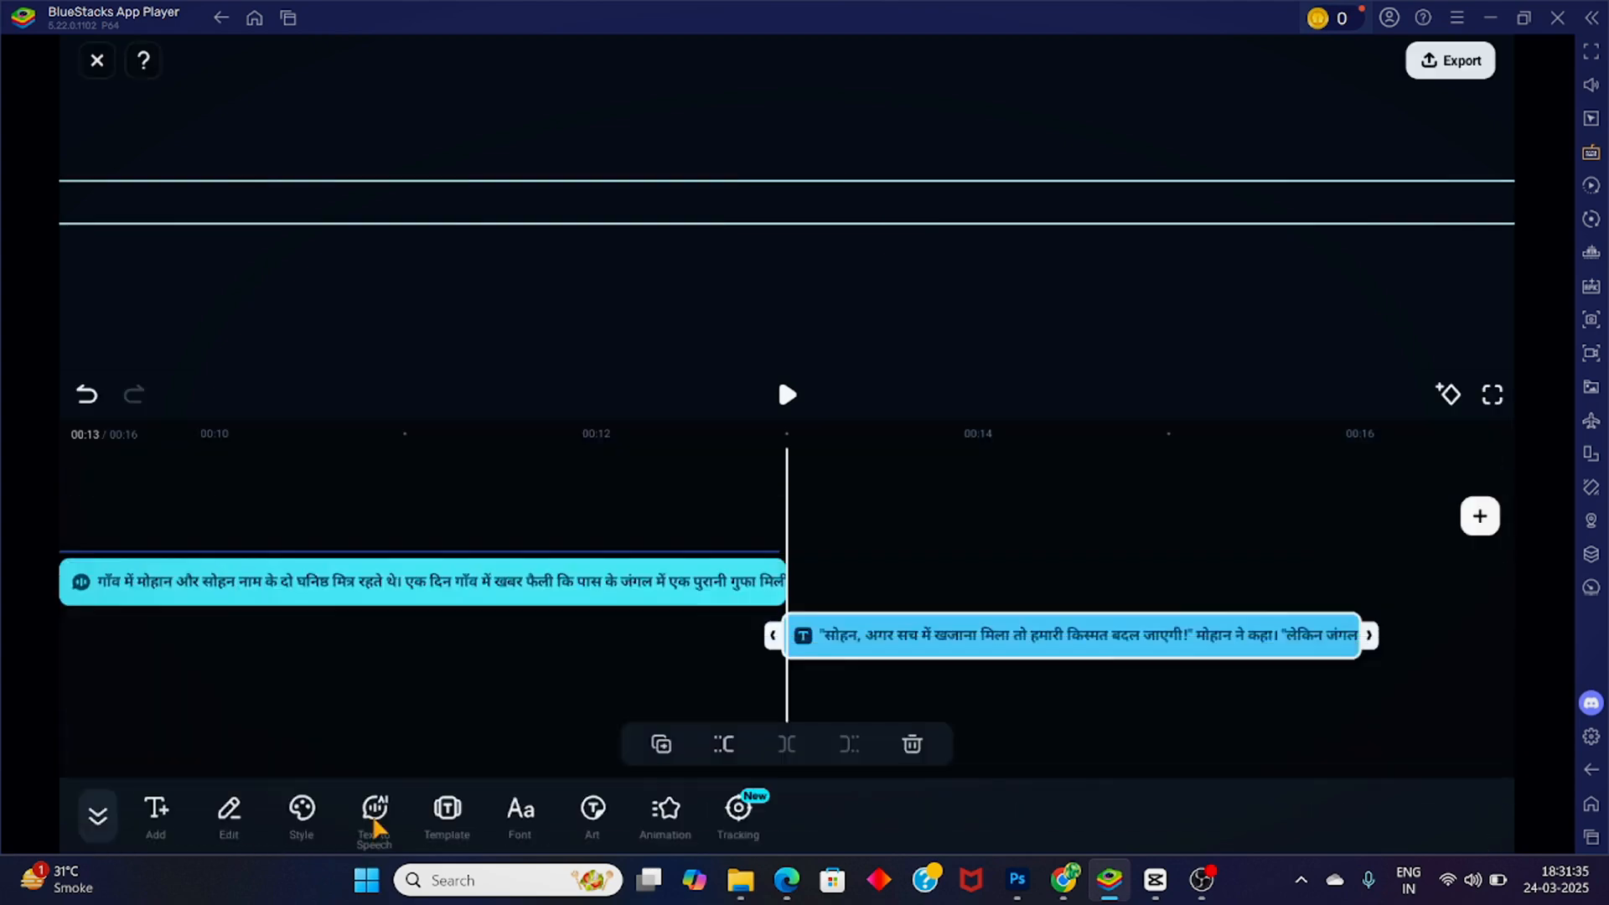
Step: Create speech for the Part 2 text clip with the voice Marcus, keeping Apply to all off, and play it back
click(372, 814)
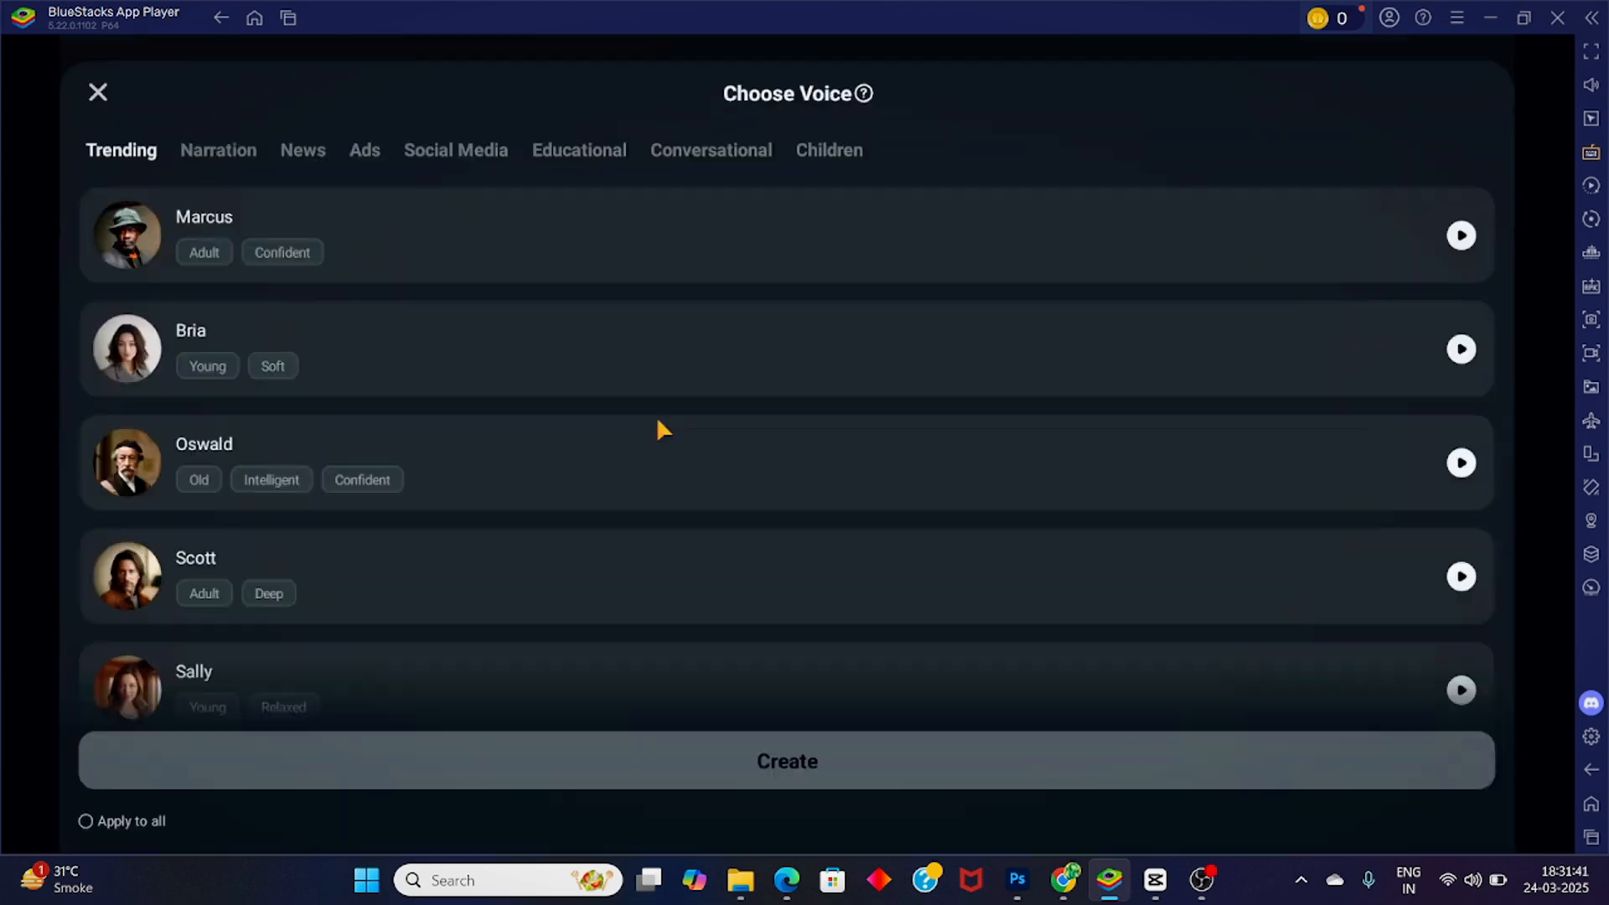
click(650, 237)
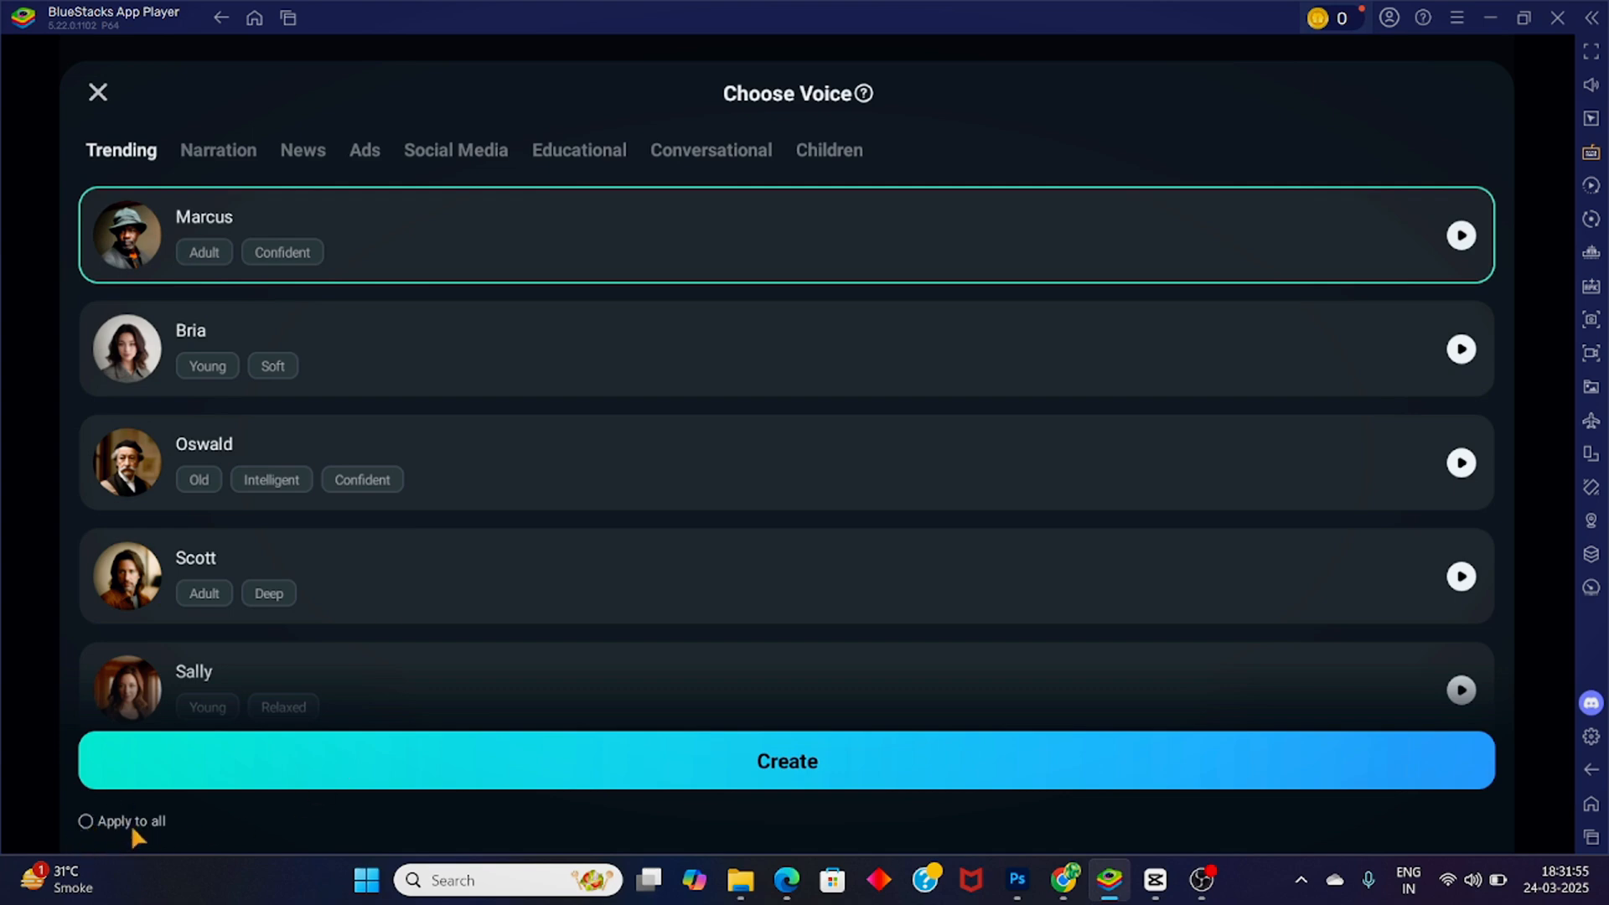
click(89, 820)
click(84, 821)
click(87, 819)
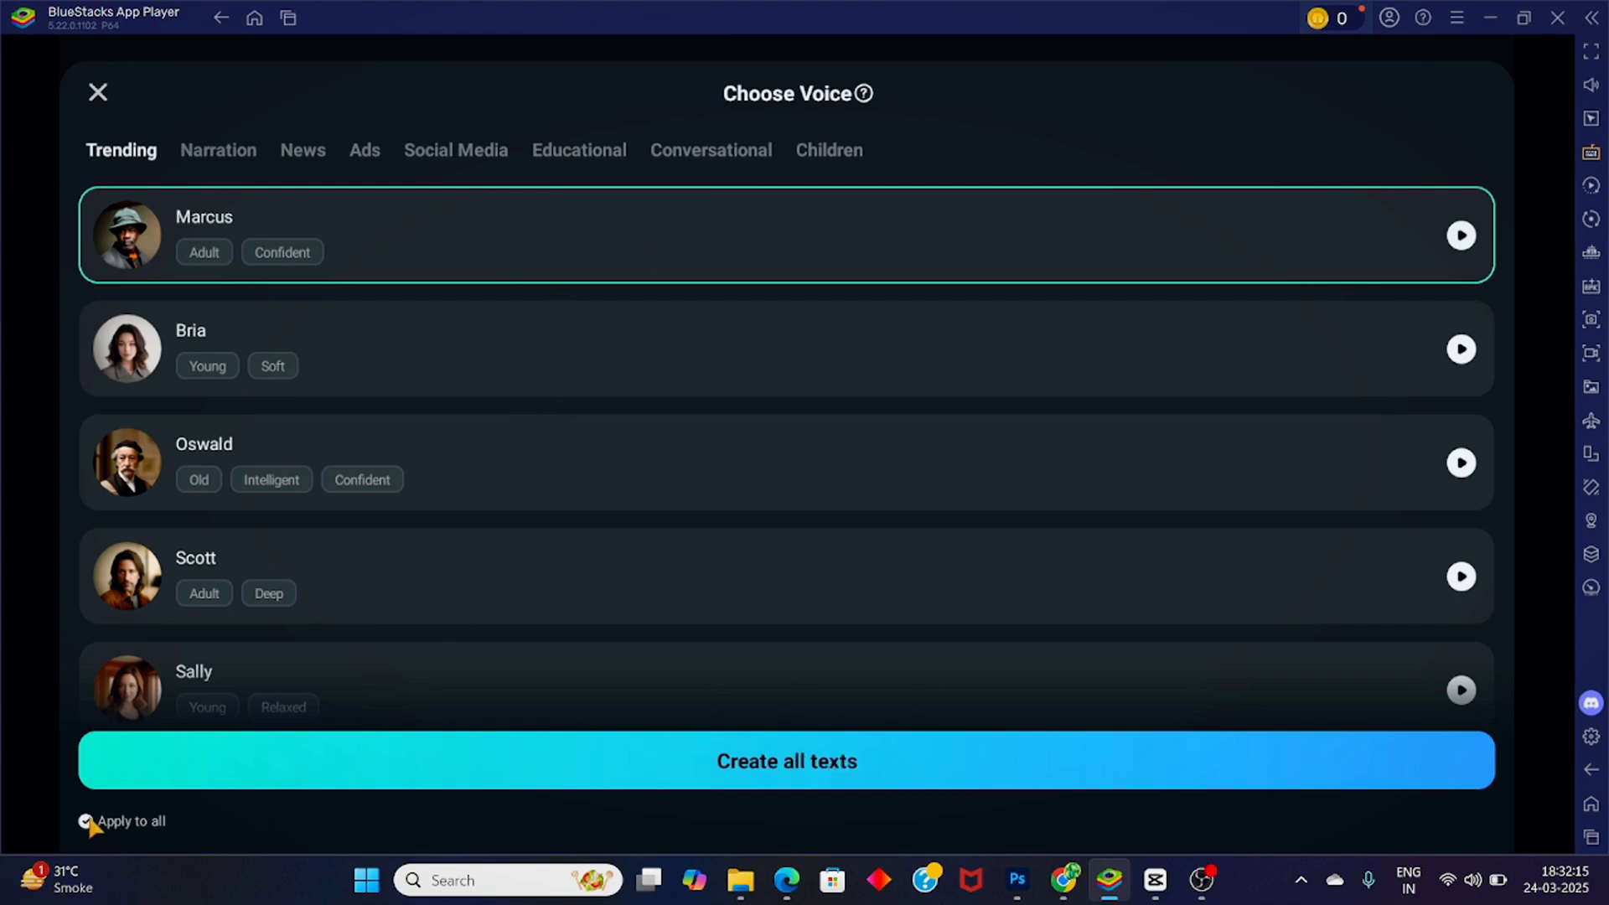
click(86, 821)
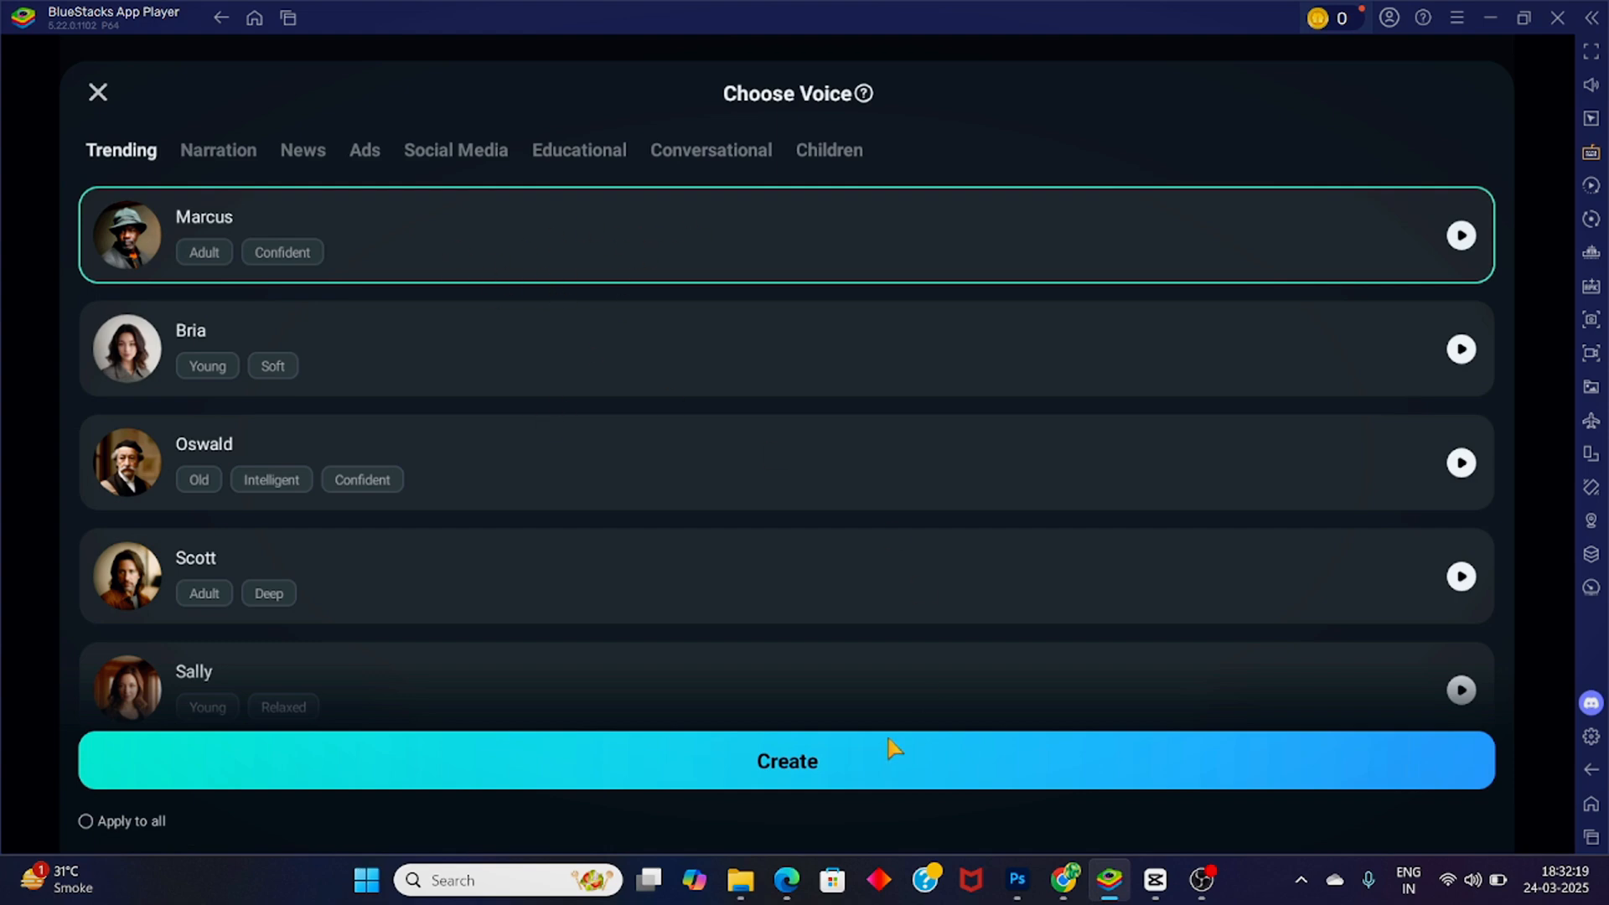
click(834, 759)
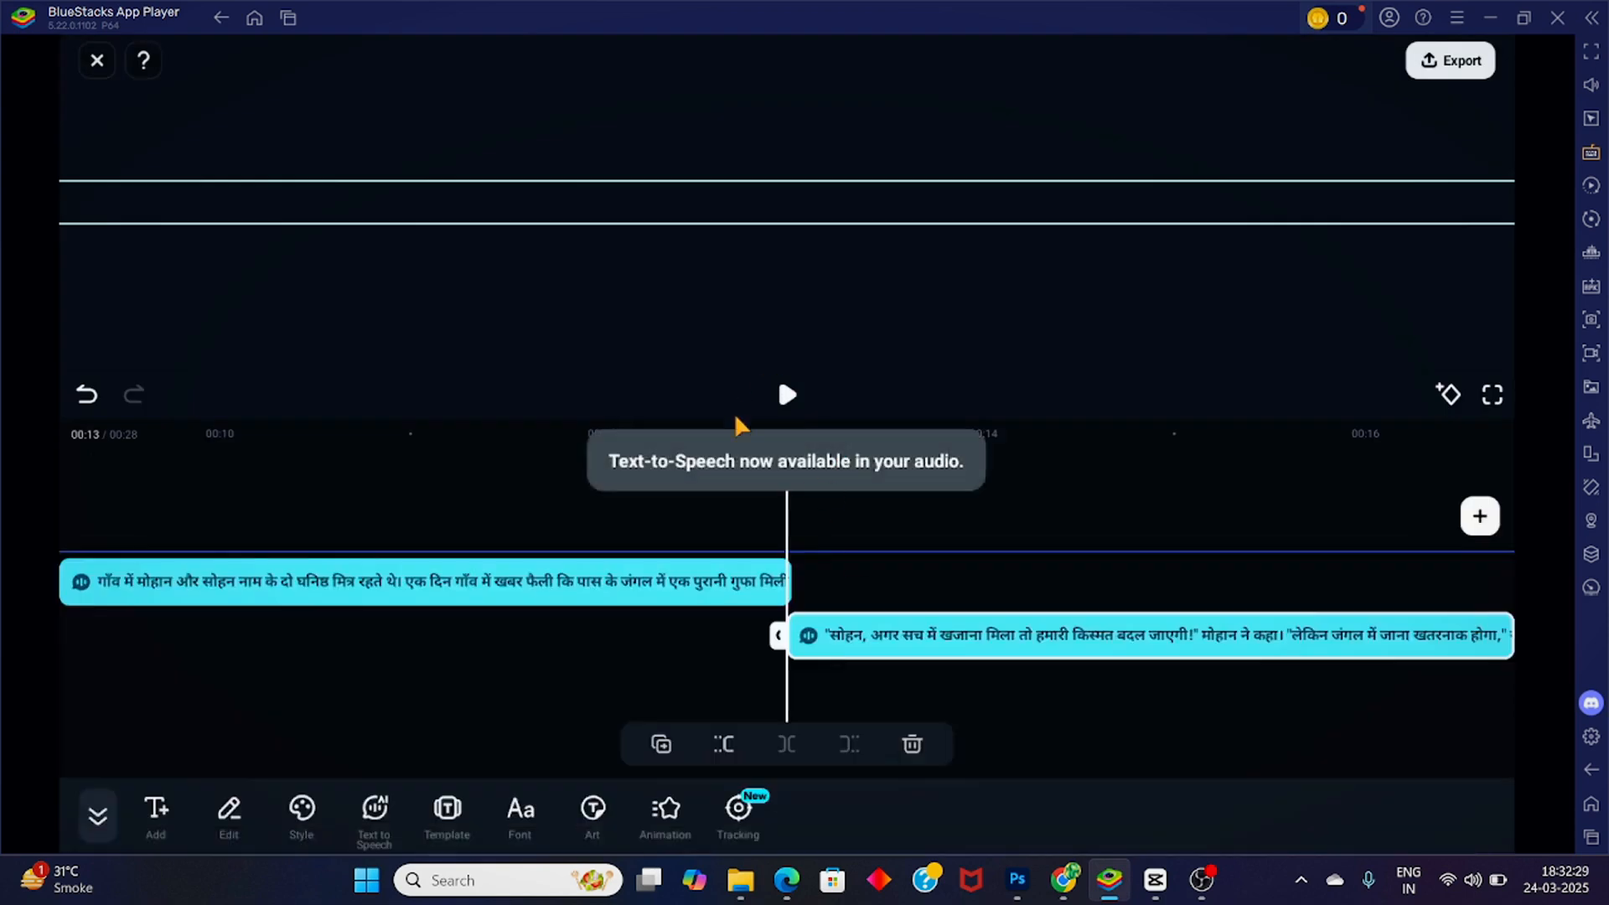
click(788, 395)
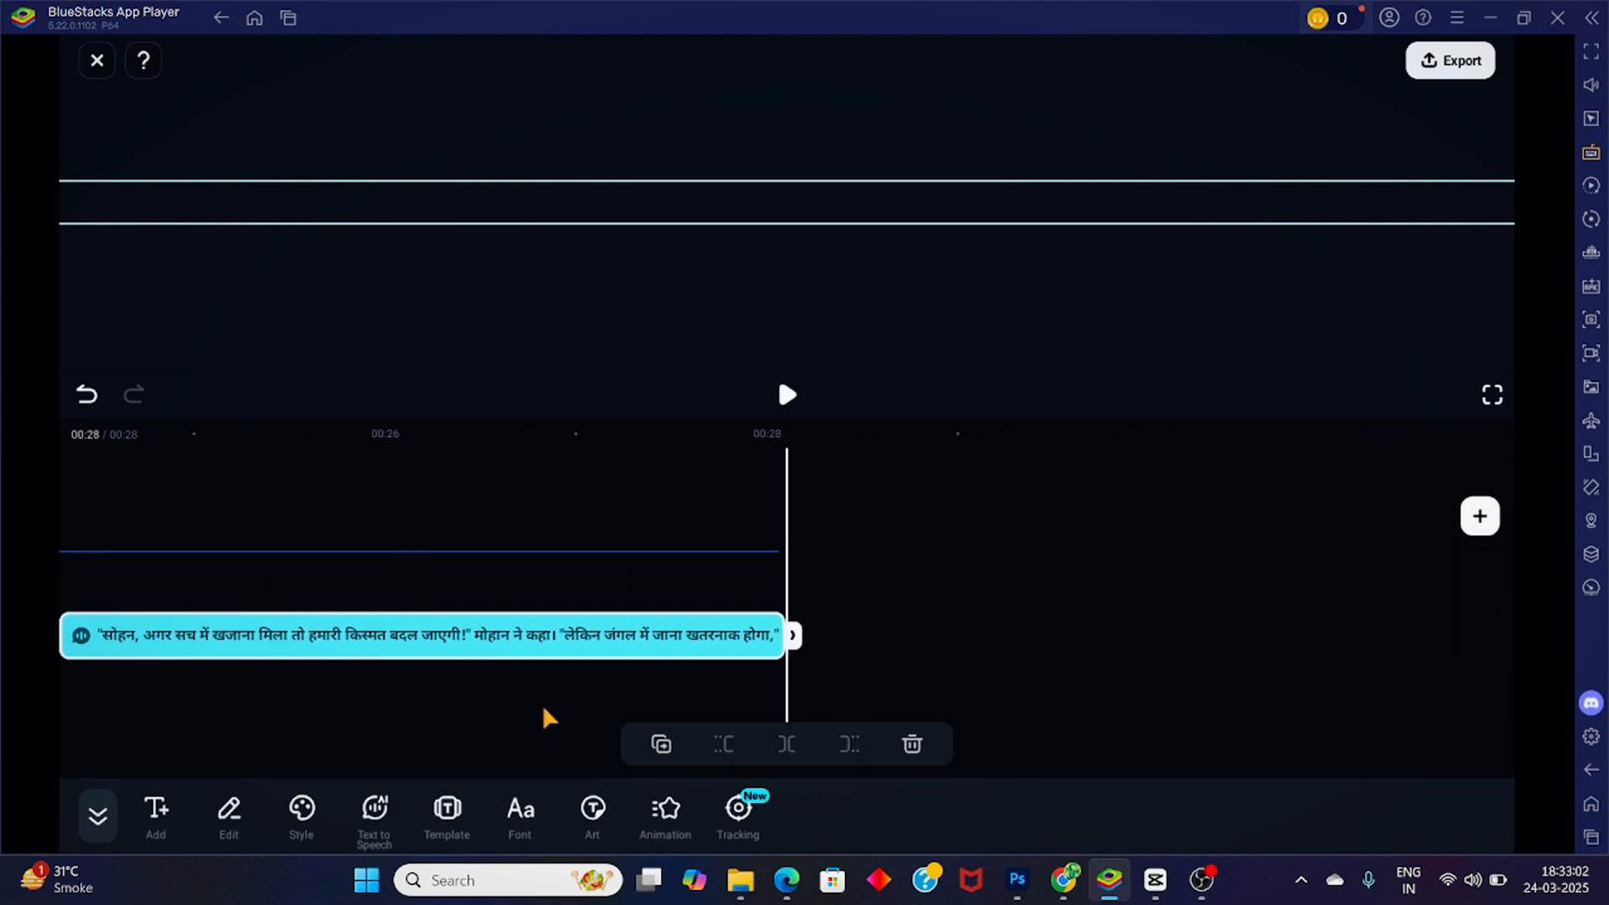
Step: Remove the quotation marks around the first dialogue and after होगा, in the Part 2 text clip and regenerate its speech
drag(542, 715, 1002, 668)
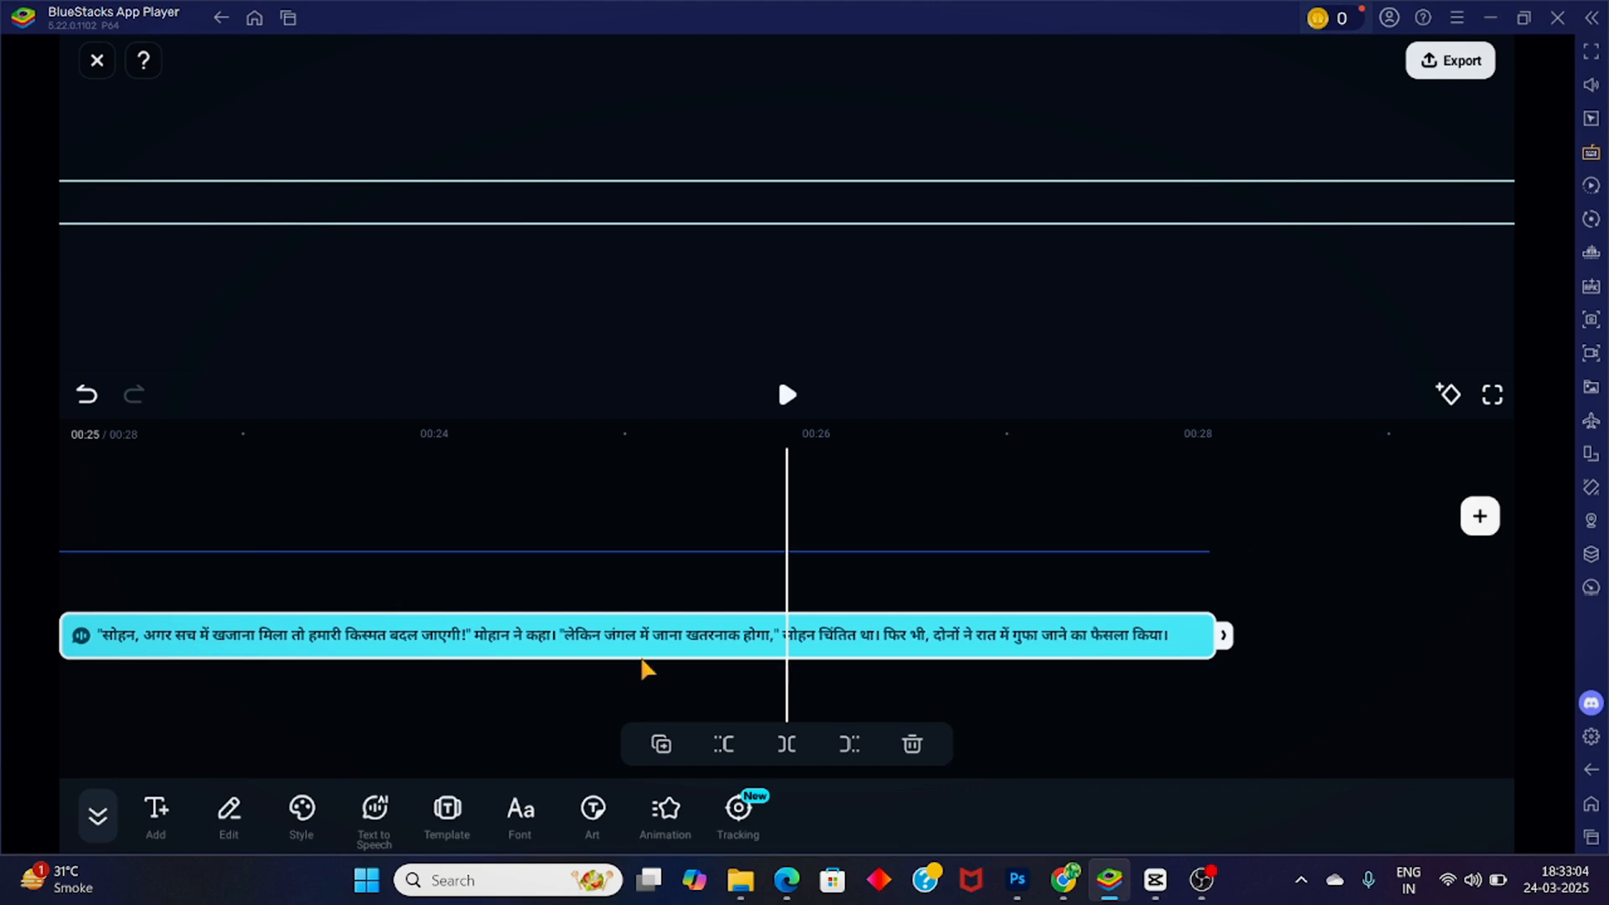
drag(646, 668, 923, 646)
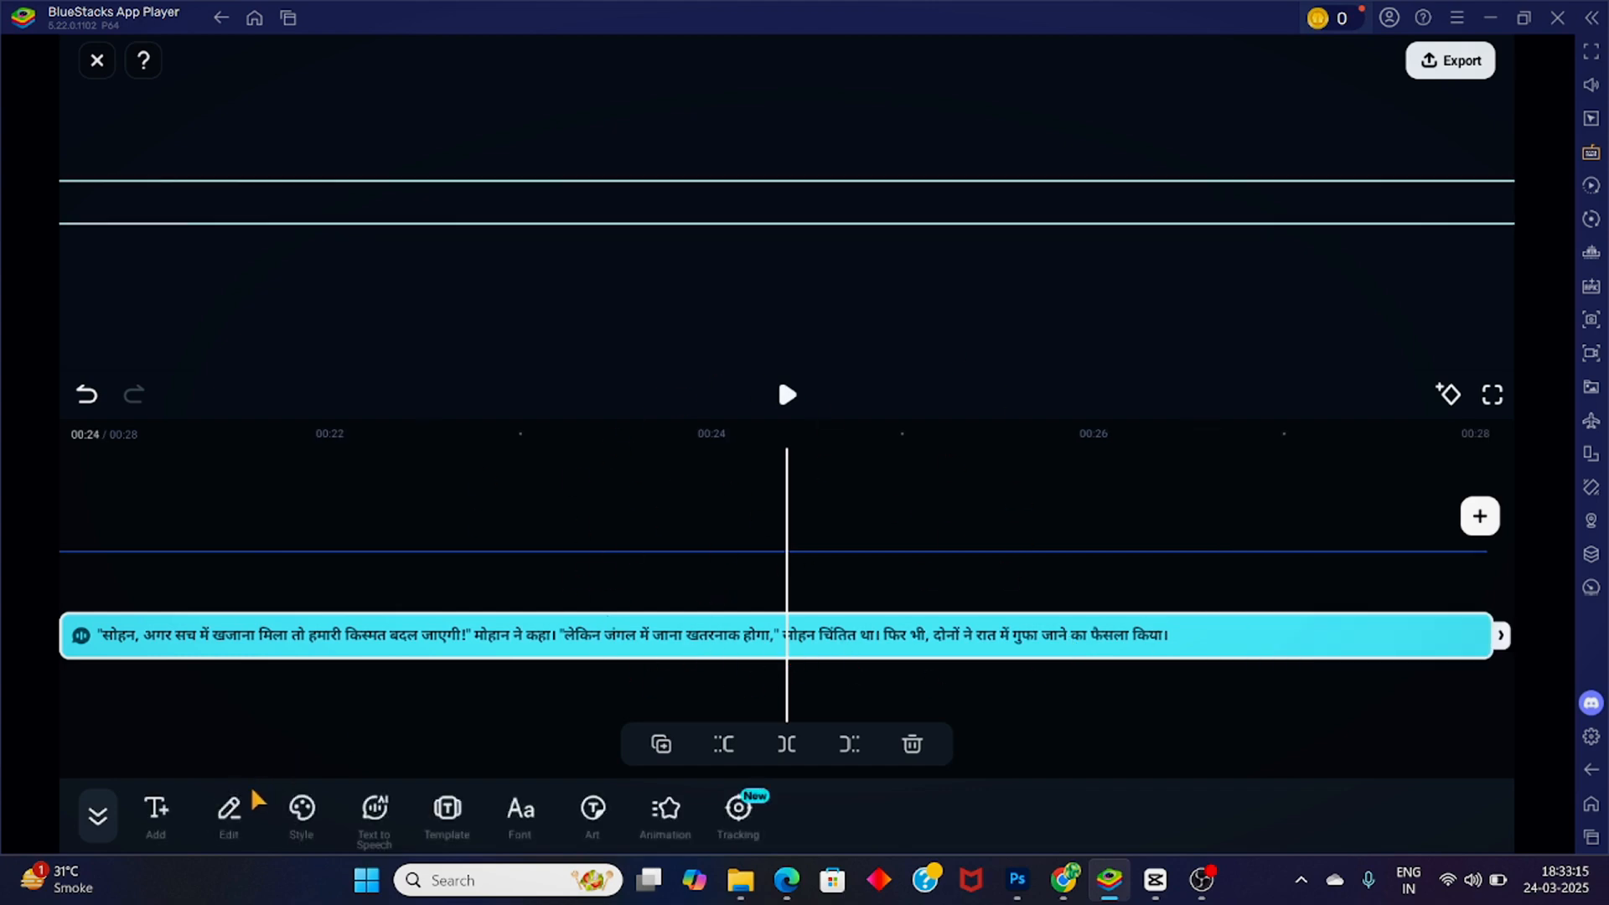
click(243, 814)
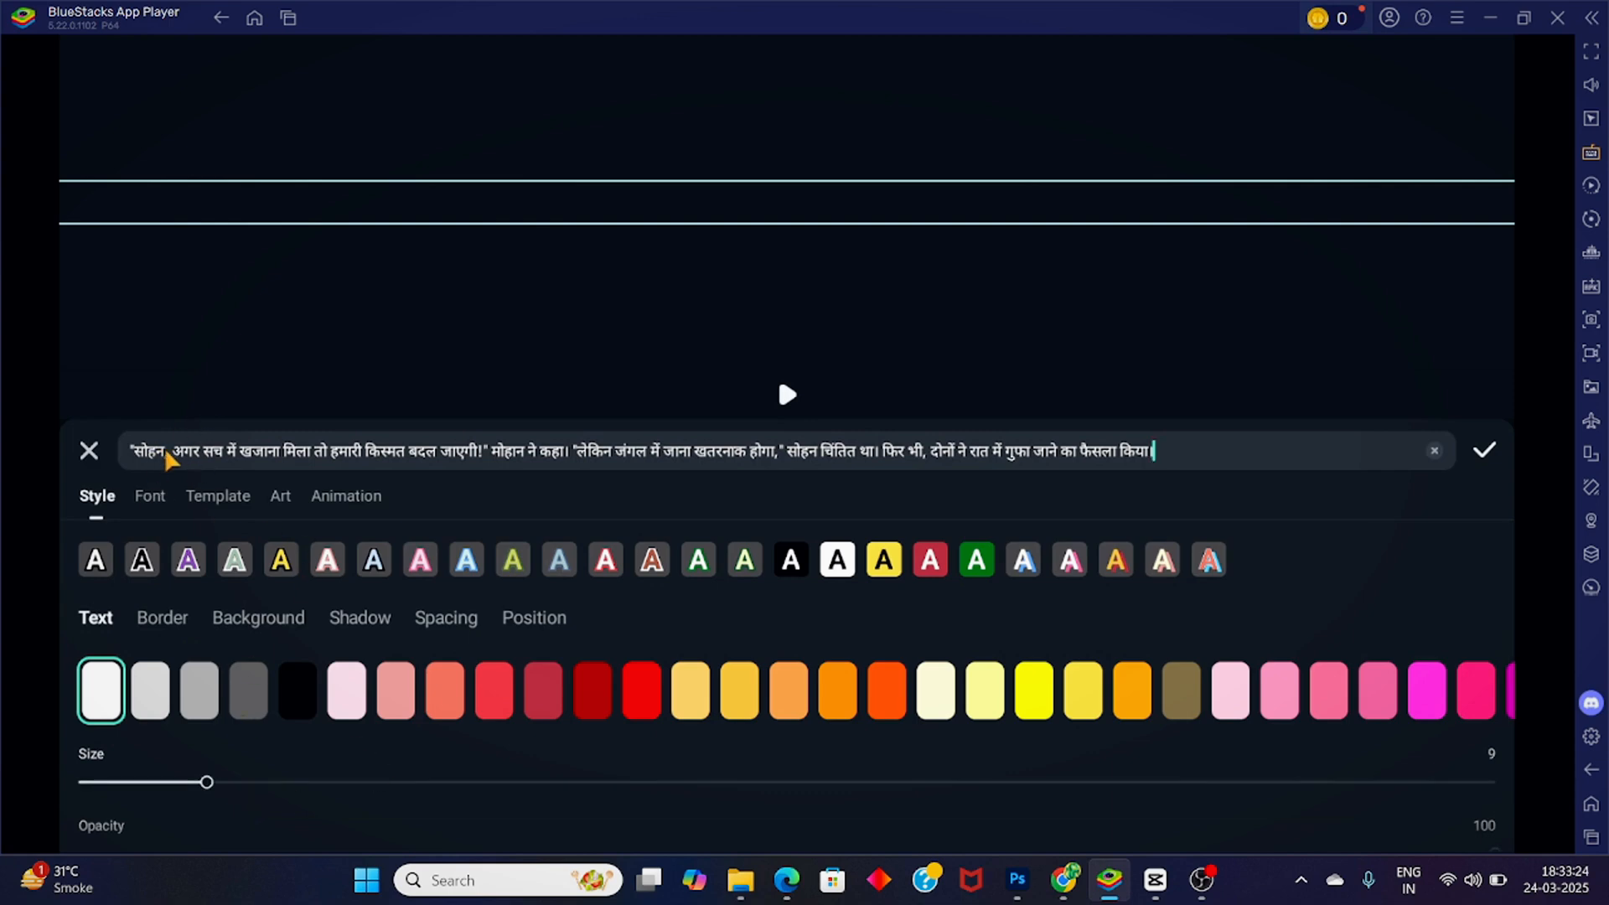
click(136, 452)
key(BackSpace)
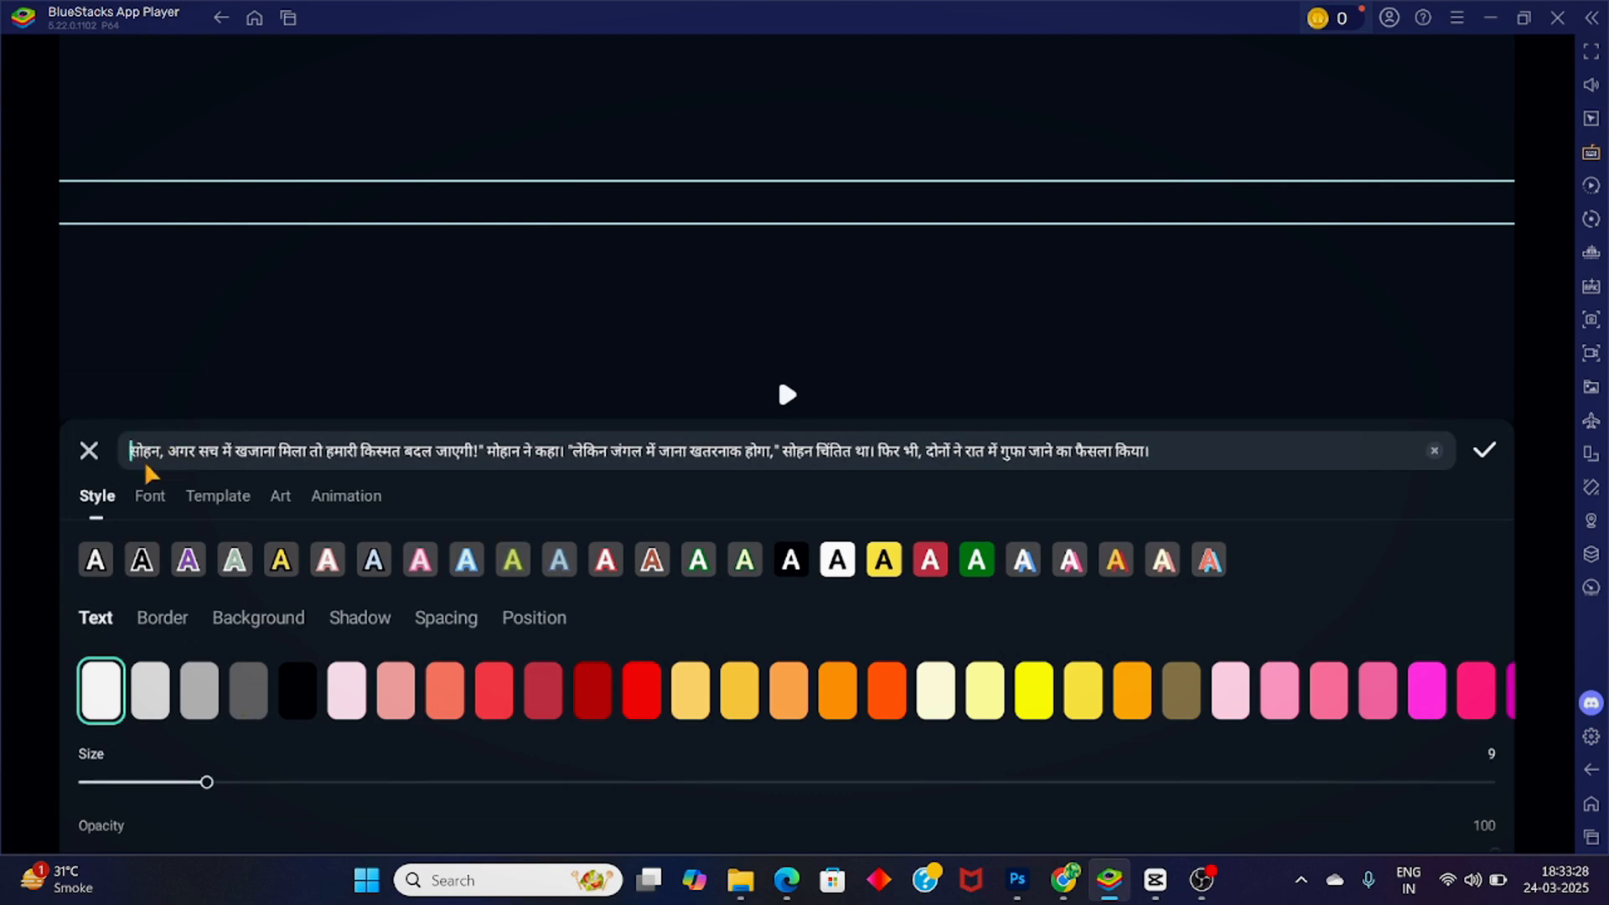
key(BackSpace)
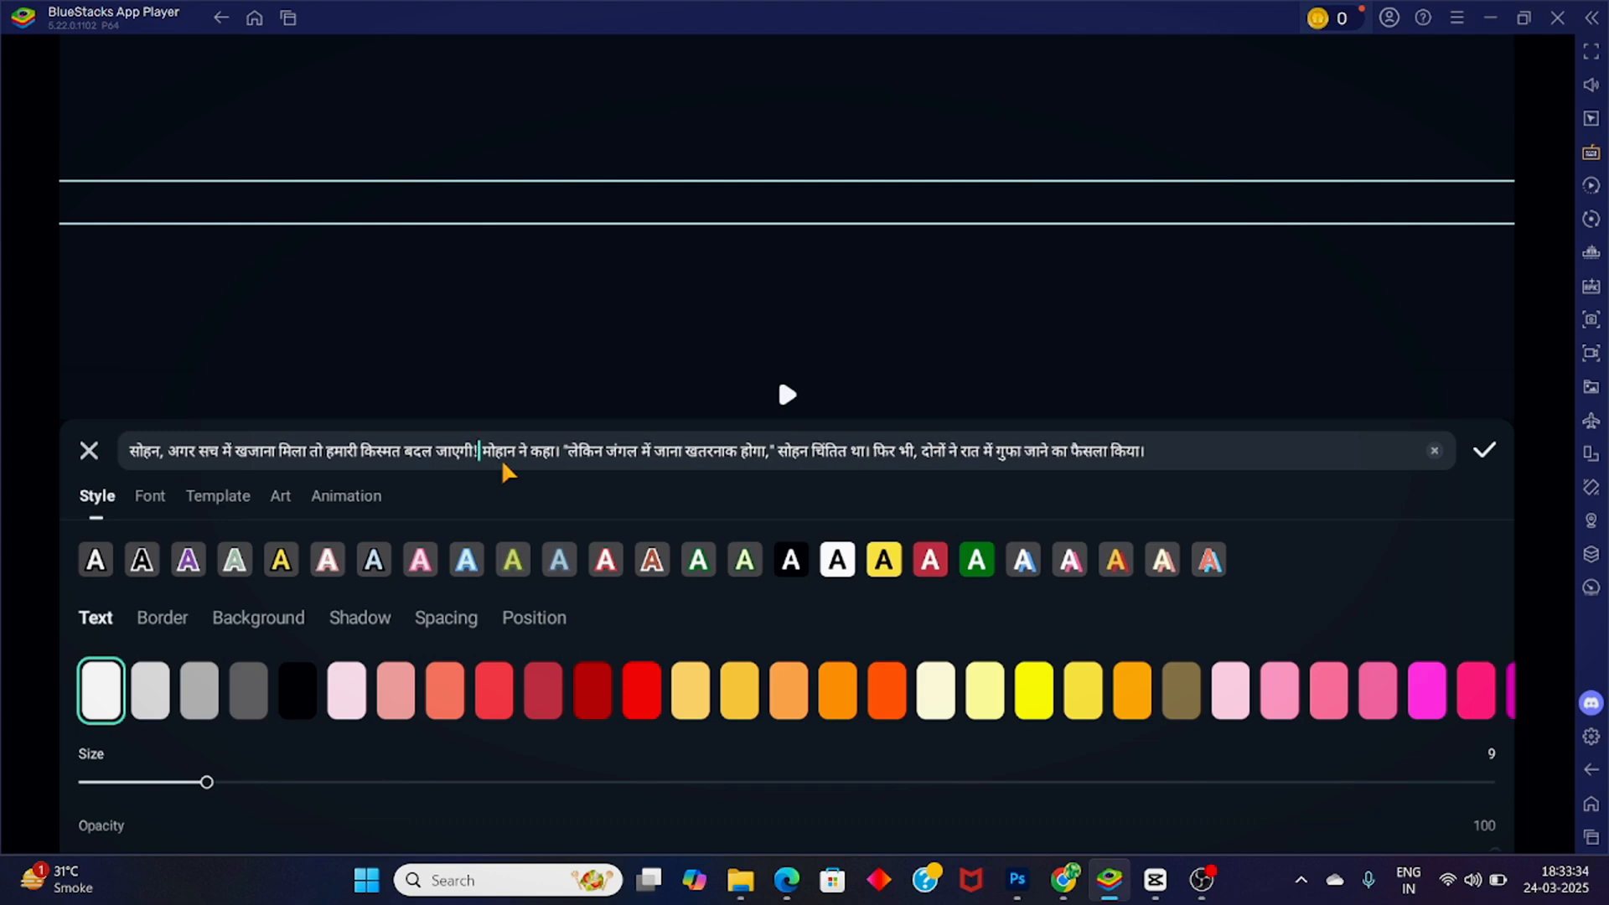
click(780, 453)
key(BackSpace)
click(1493, 453)
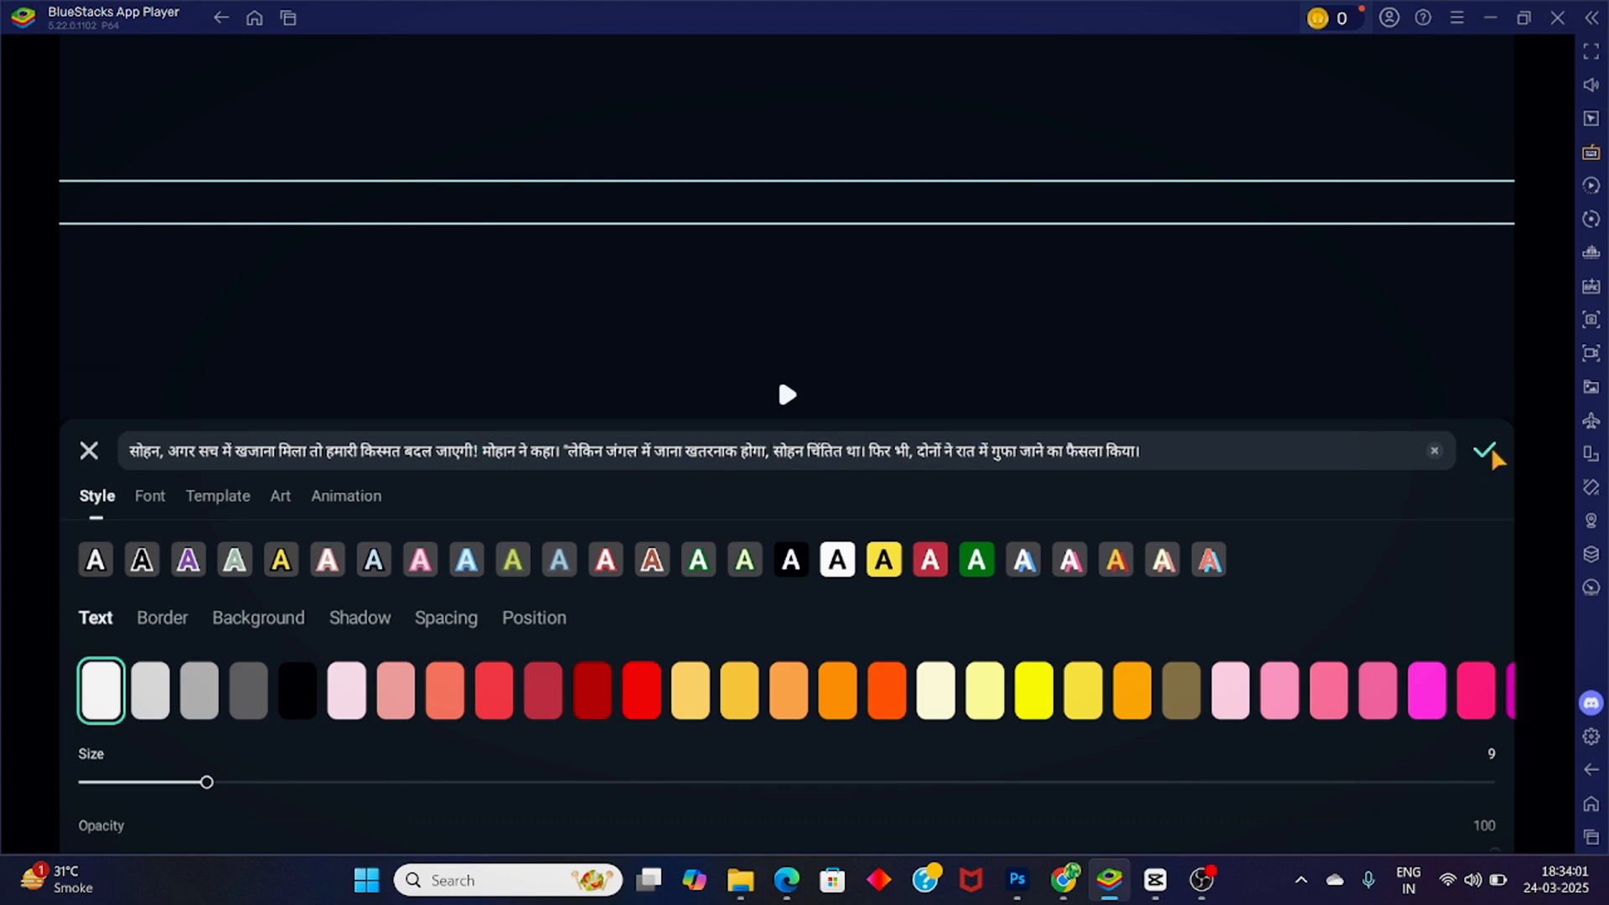
click(785, 454)
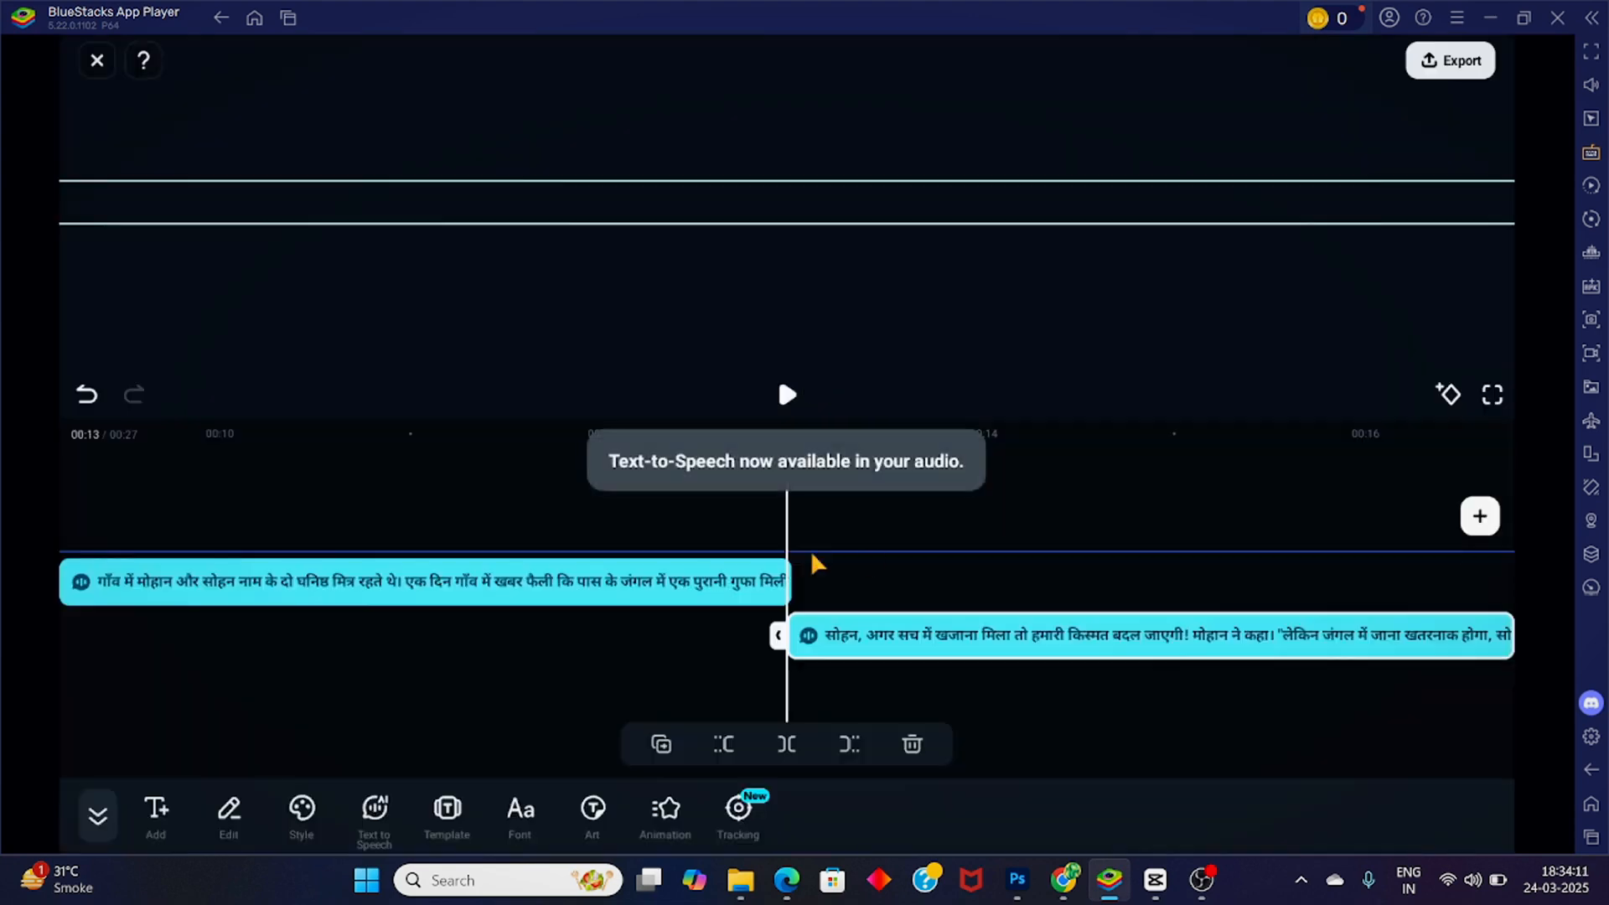
Step: Play back the regenerated Part 2 speech and review both speech clips along the timeline
click(785, 396)
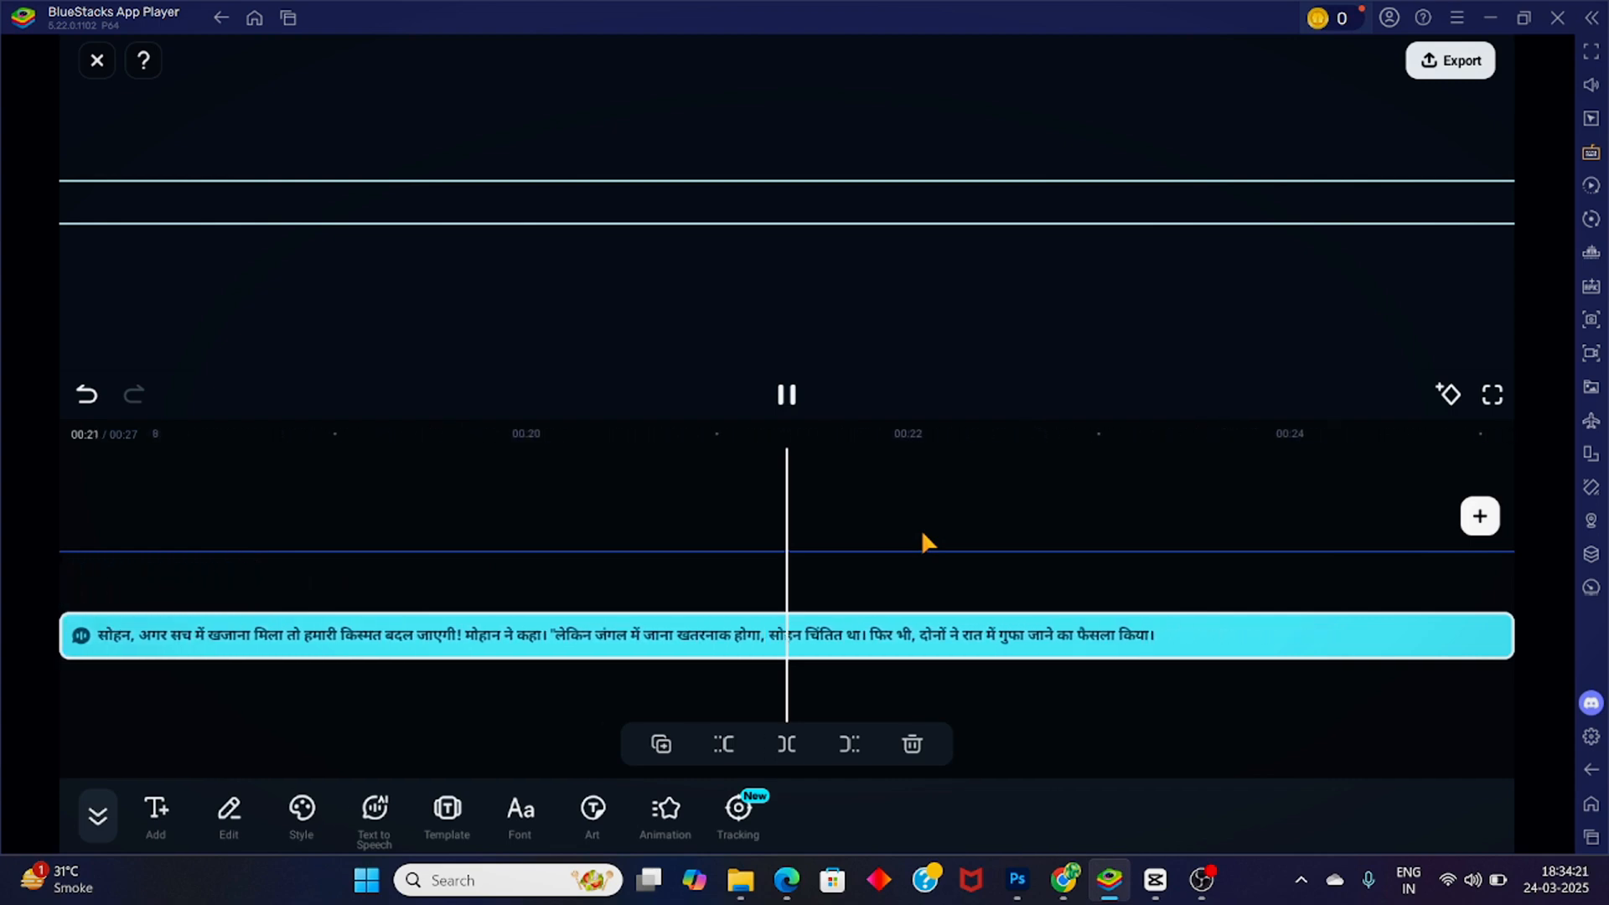
click(869, 712)
drag(1129, 697, 1095, 743)
drag(662, 669, 1407, 729)
drag(1119, 735, 1458, 722)
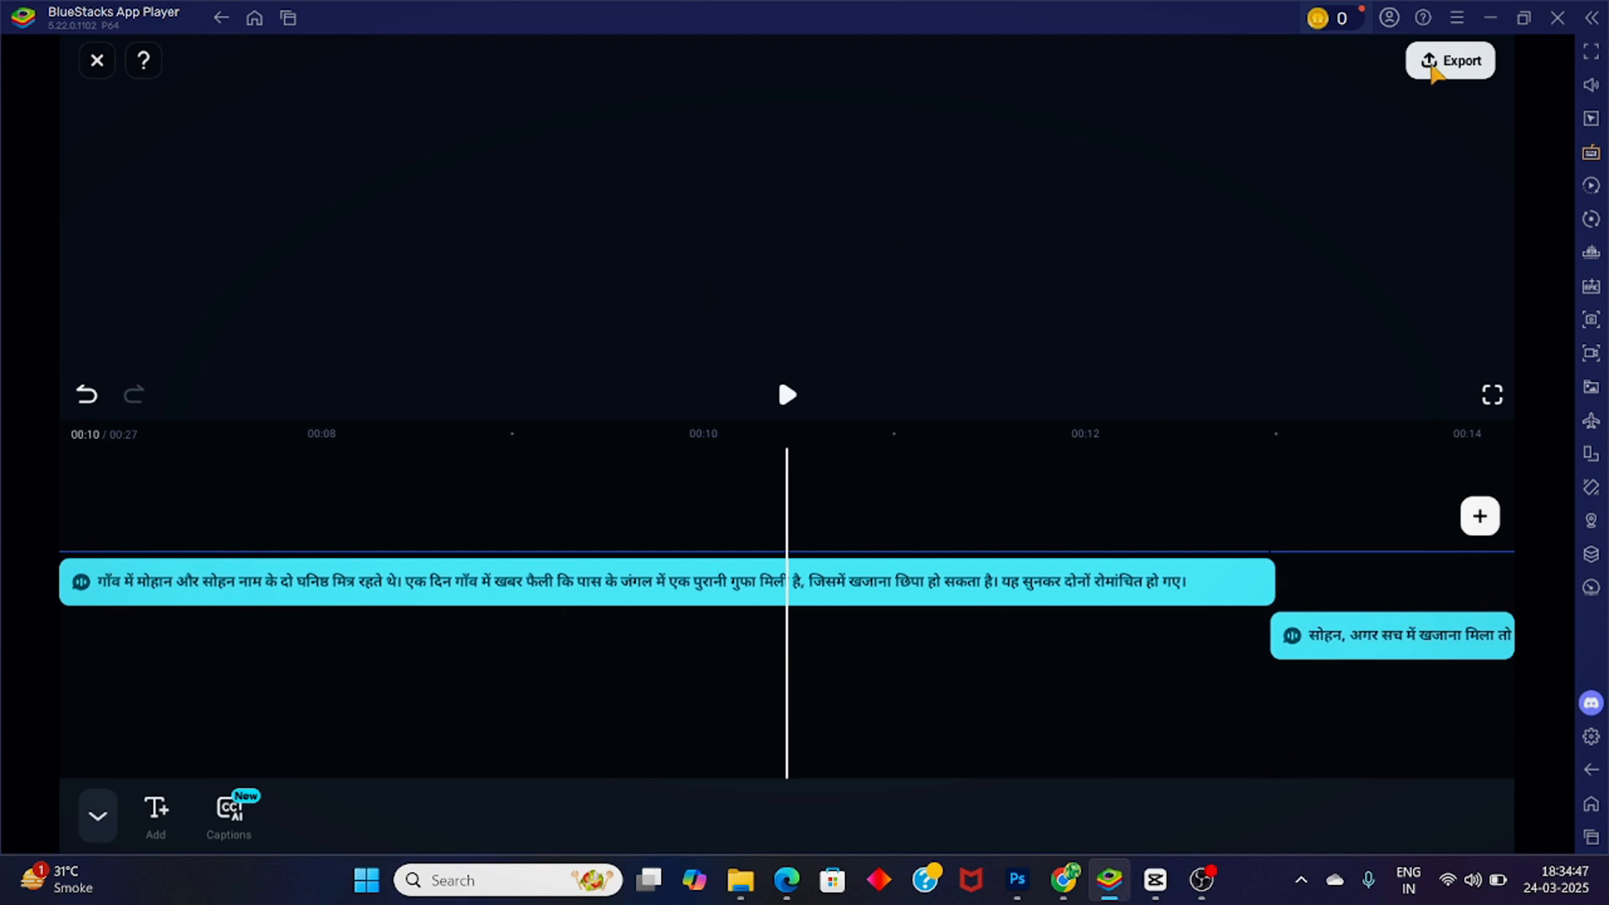
Step: Export the project at 1080P and 30 frames per second, and open the exported video from Downloads in File Explorer
click(1435, 65)
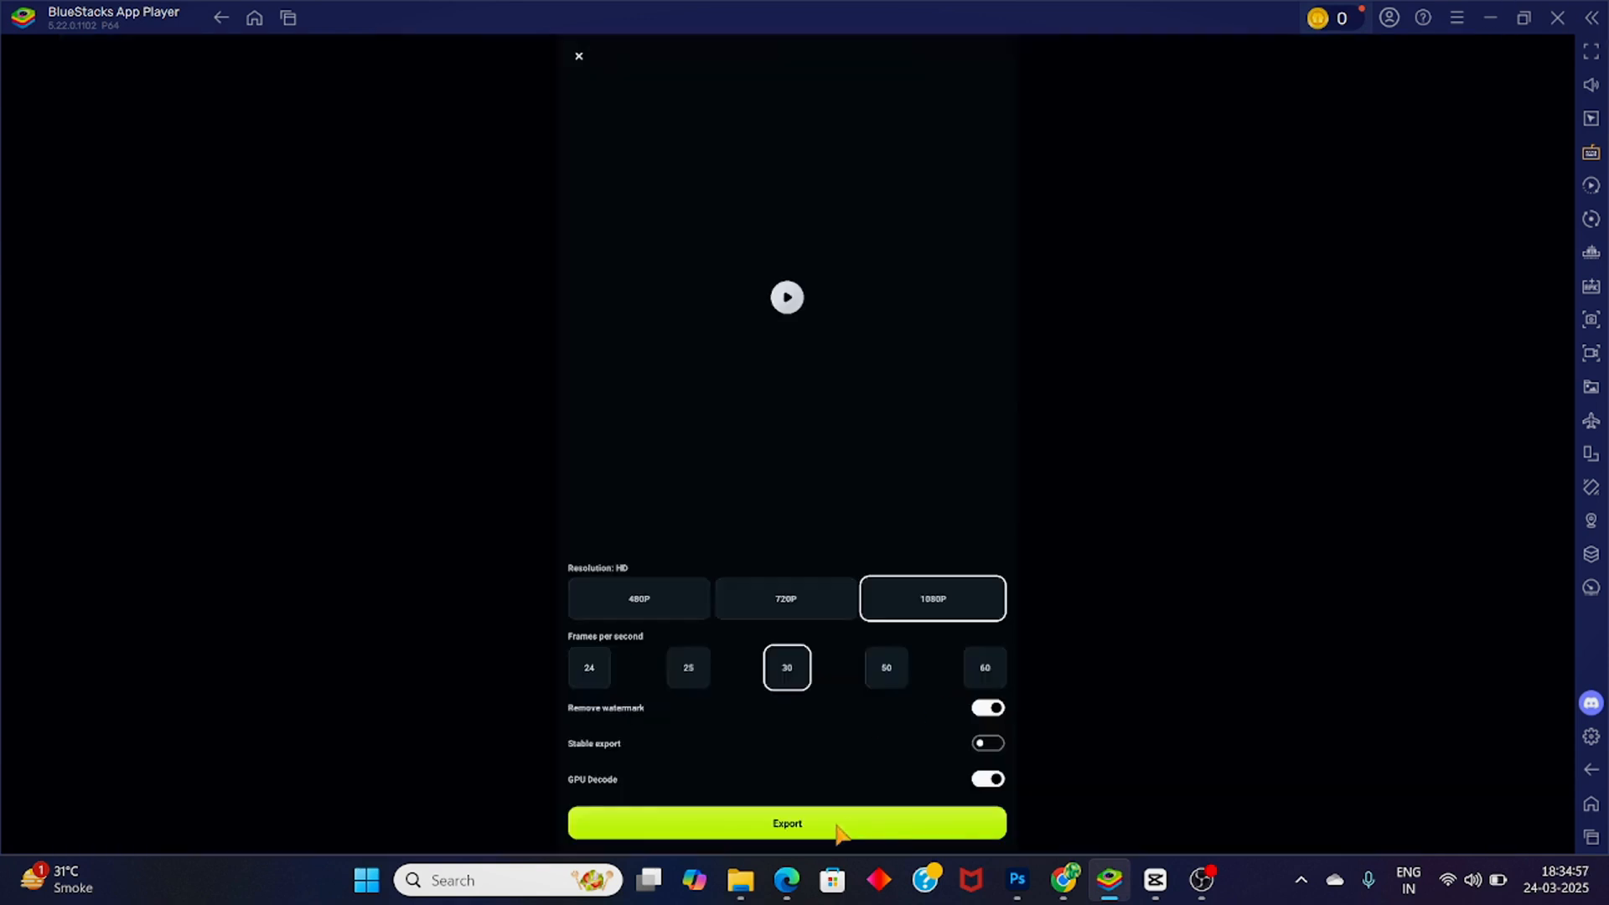
click(839, 832)
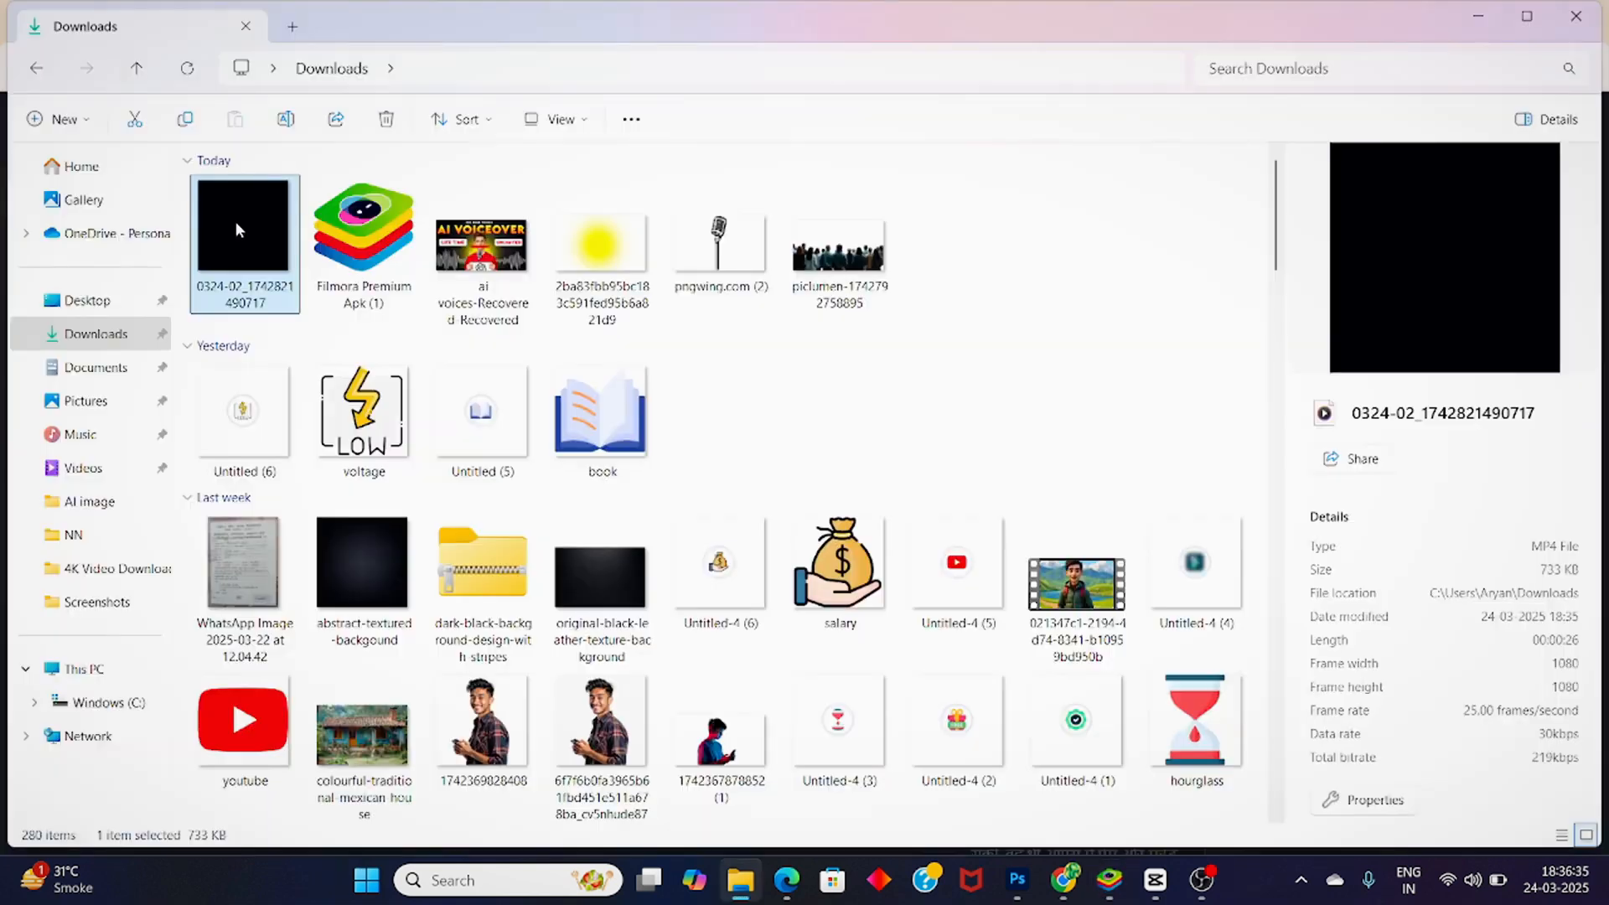
double_click(235, 221)
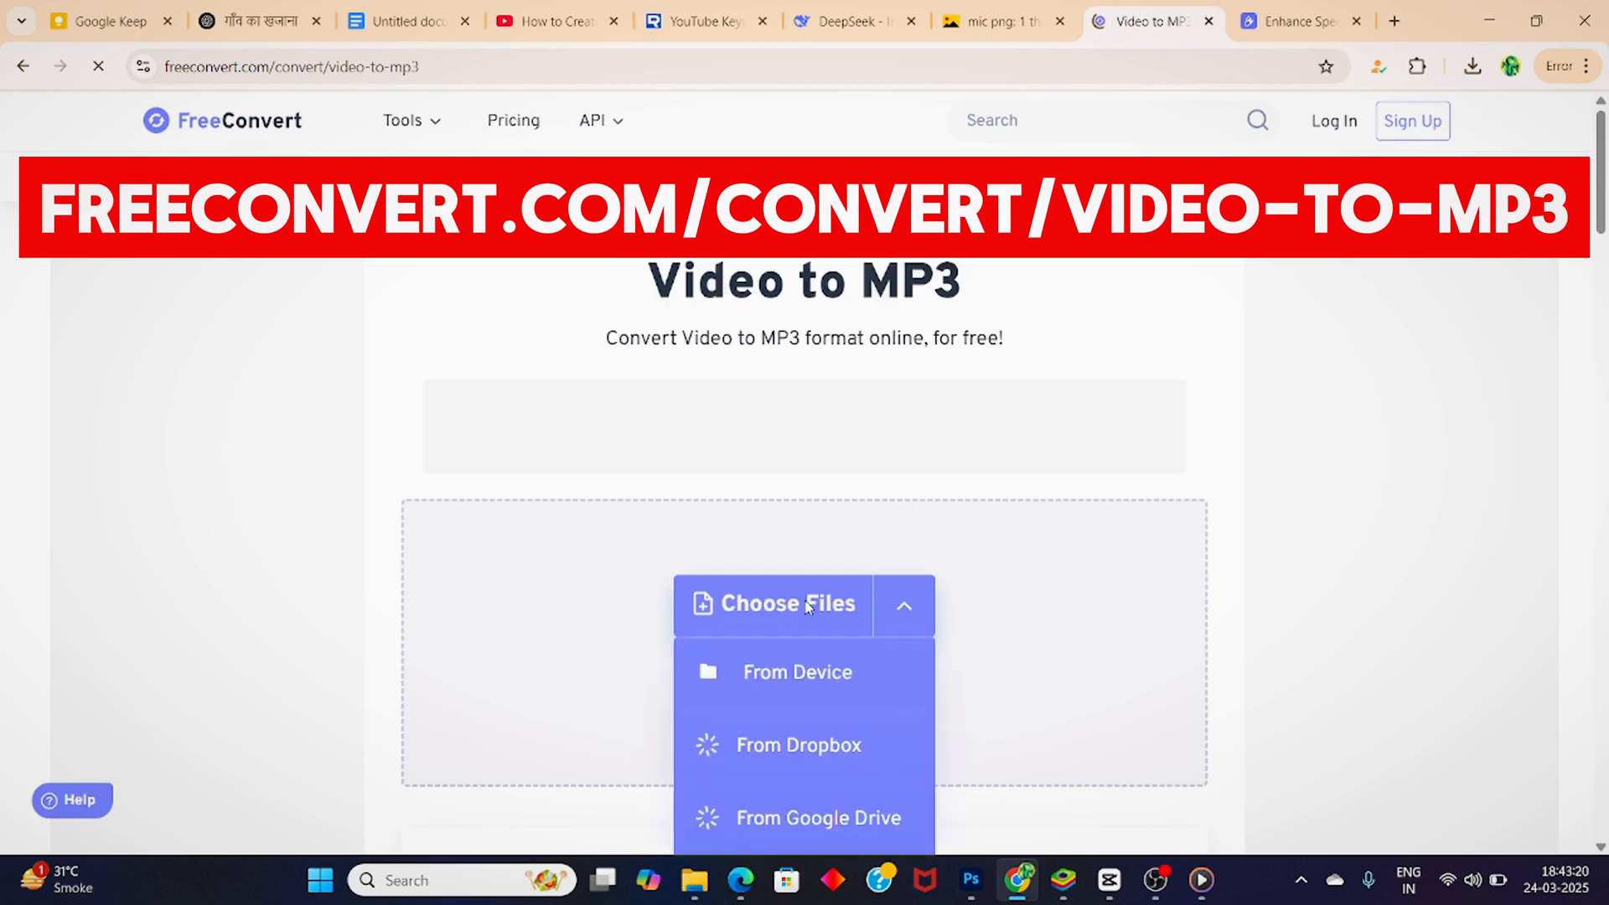
Step: Upload the exported 0324-02_1742821490717.mp4 to FreeConvert's Video to MP3 page in Chrome and convert it to MP3
click(809, 605)
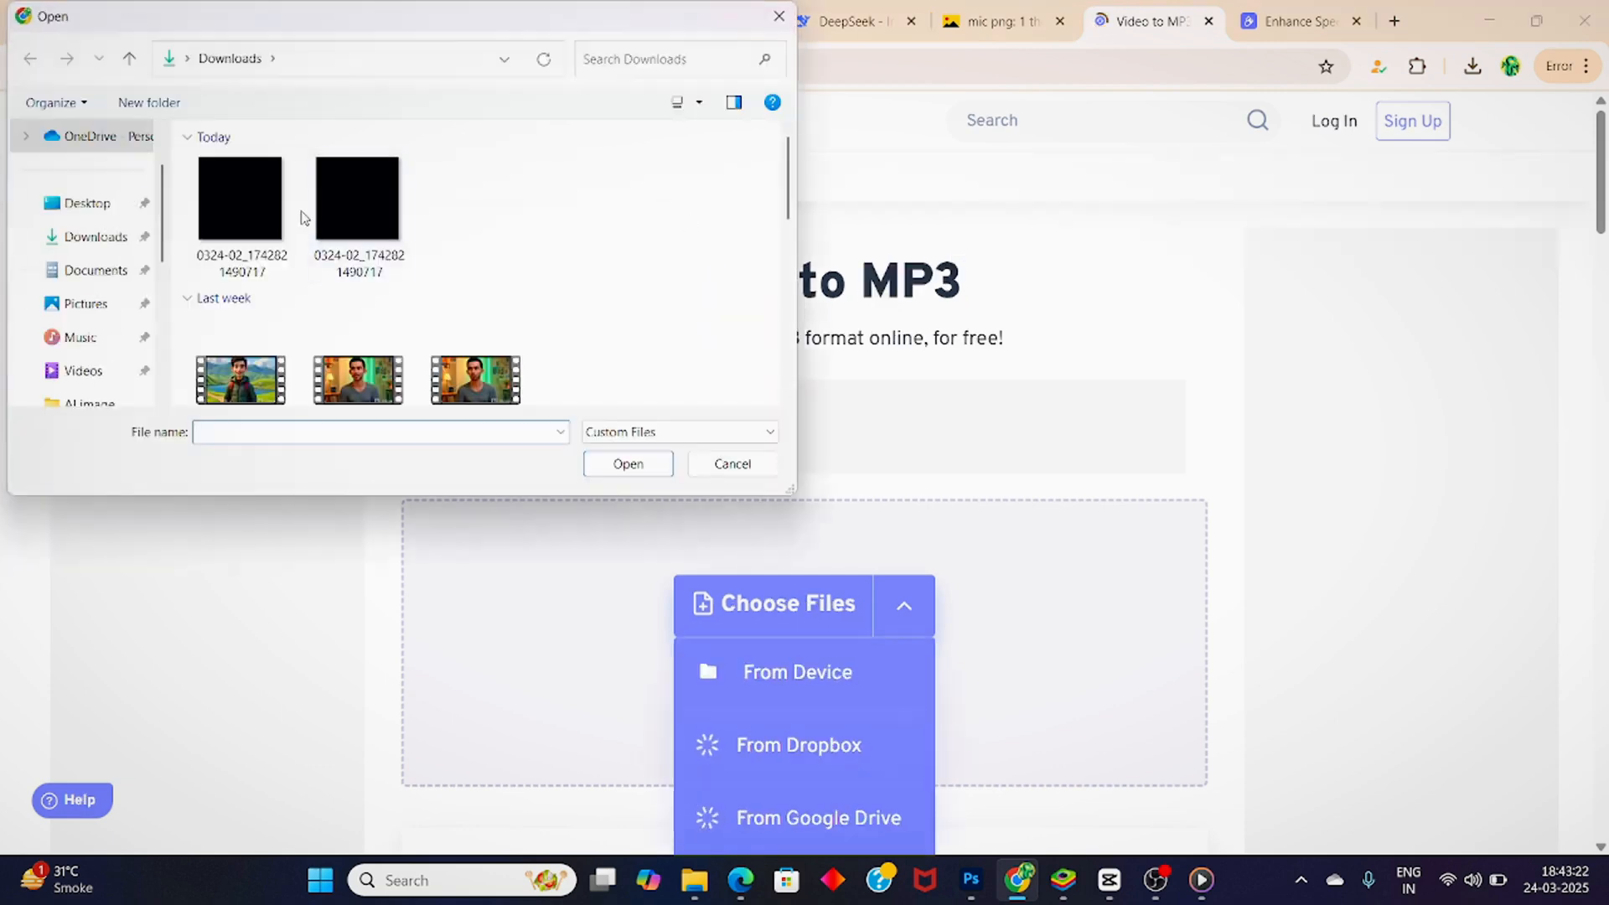
click(355, 202)
click(627, 464)
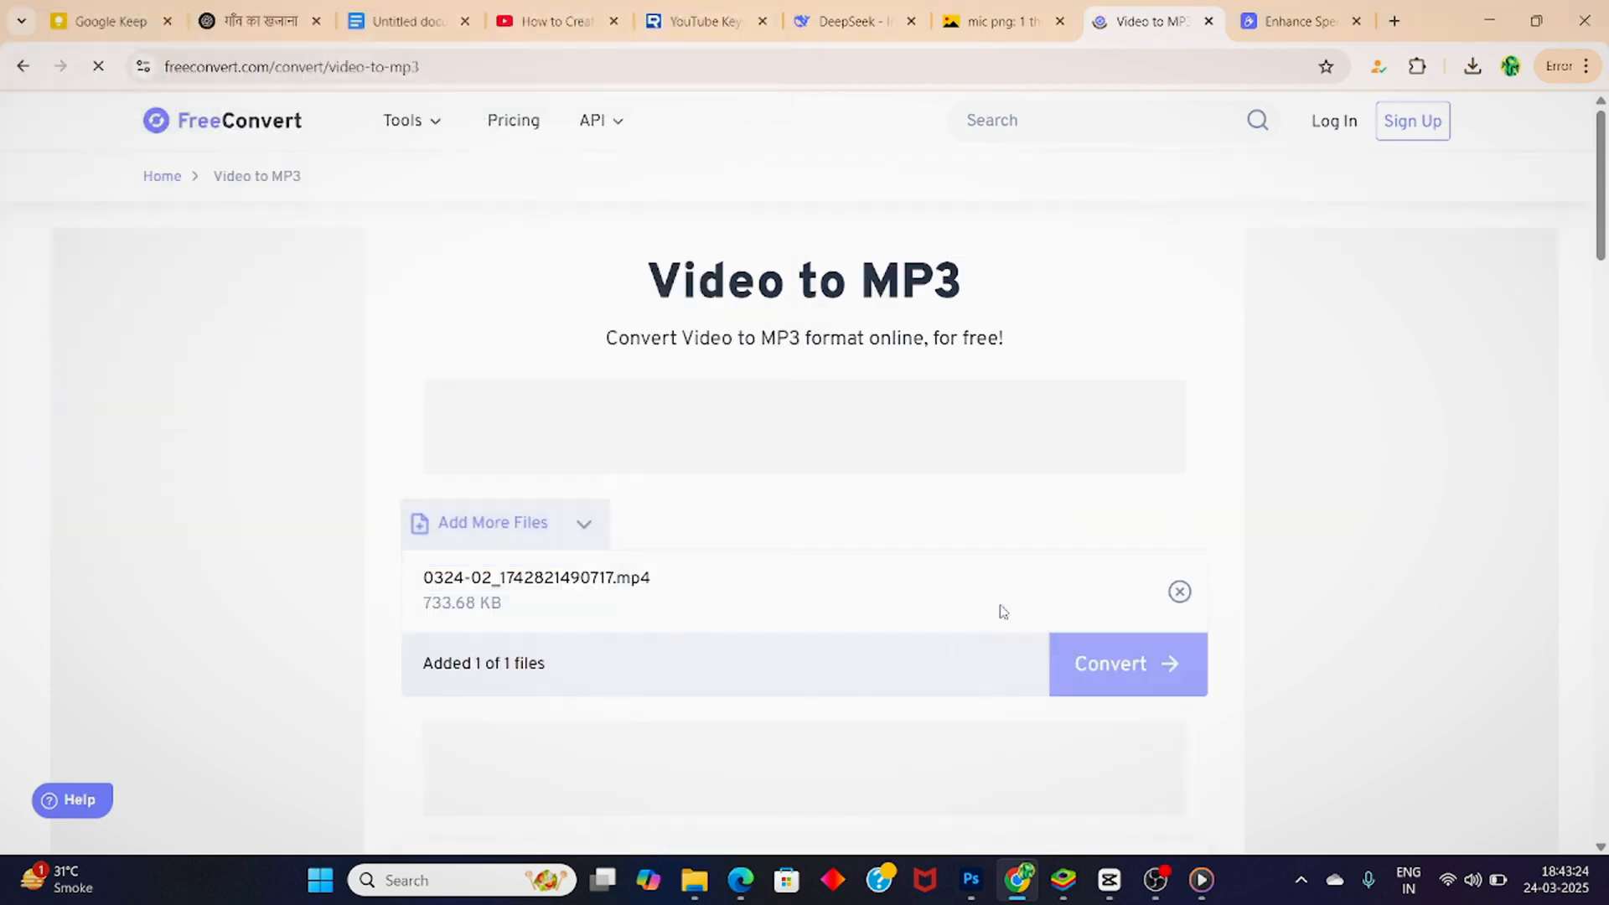
click(1137, 681)
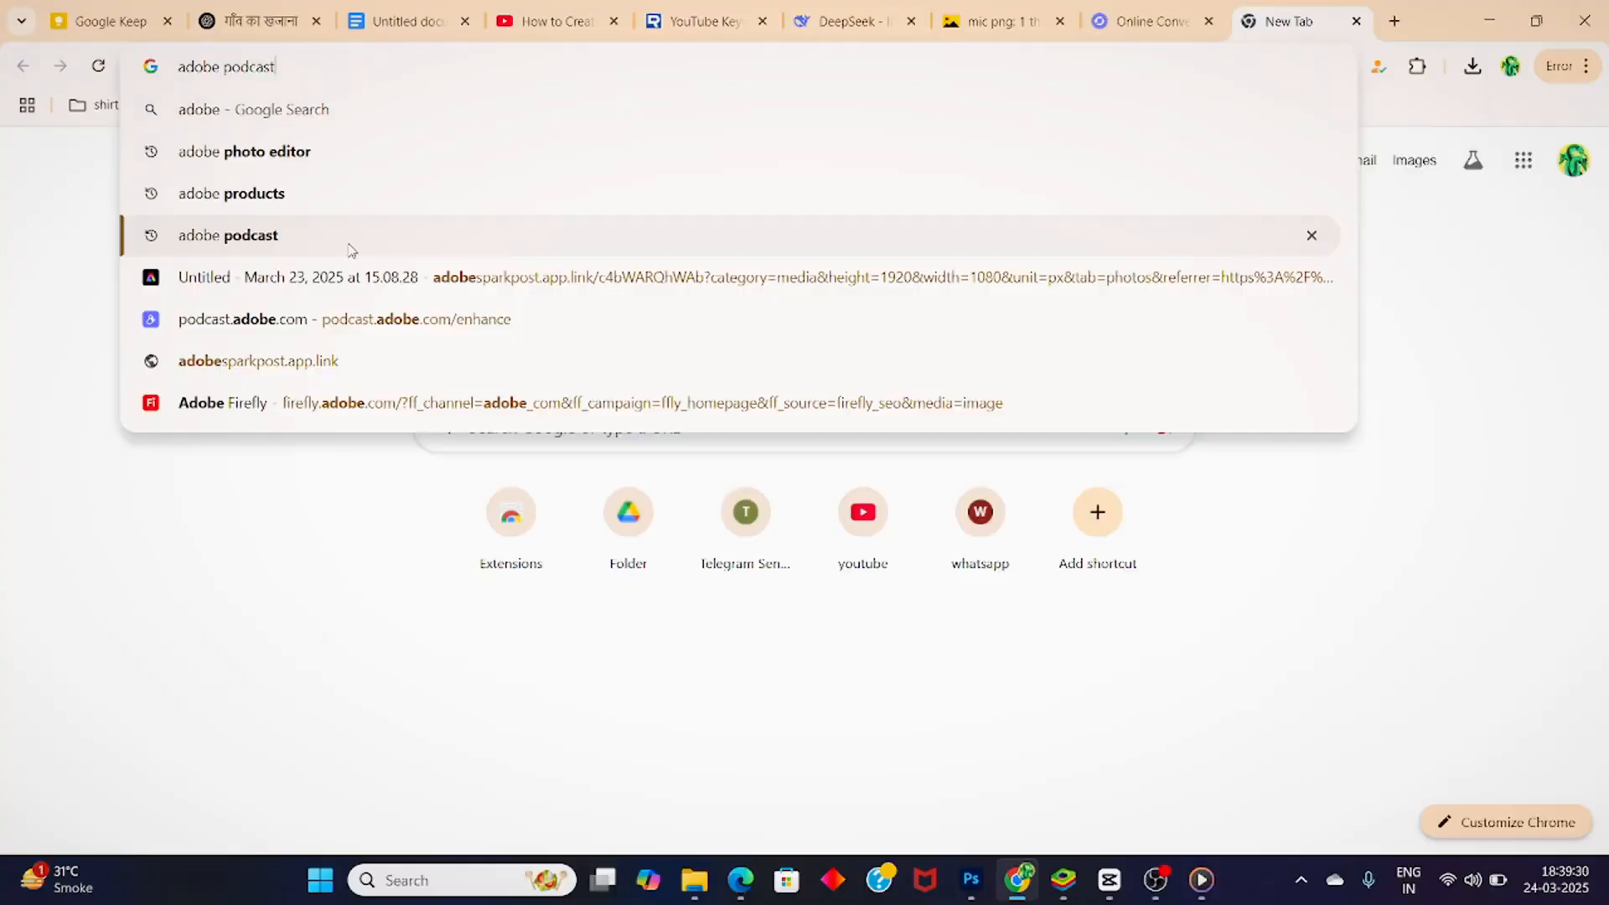
Step: Search Google for adobe podcast and open the Enhance Speech tool on the Adobe Podcast site
click(353, 235)
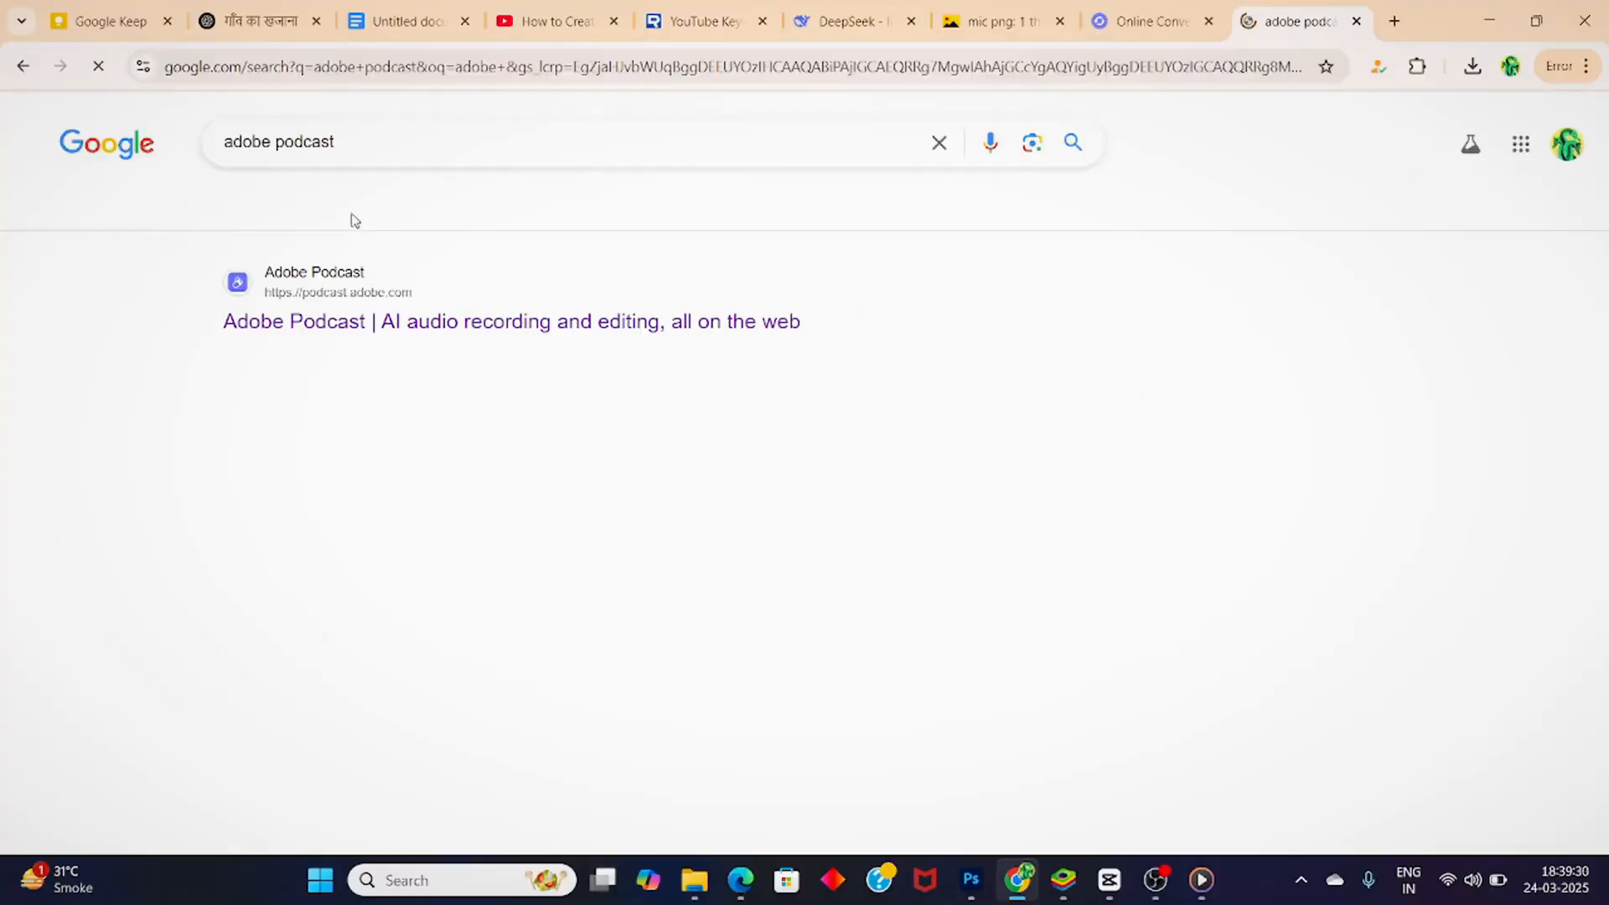
click(400, 317)
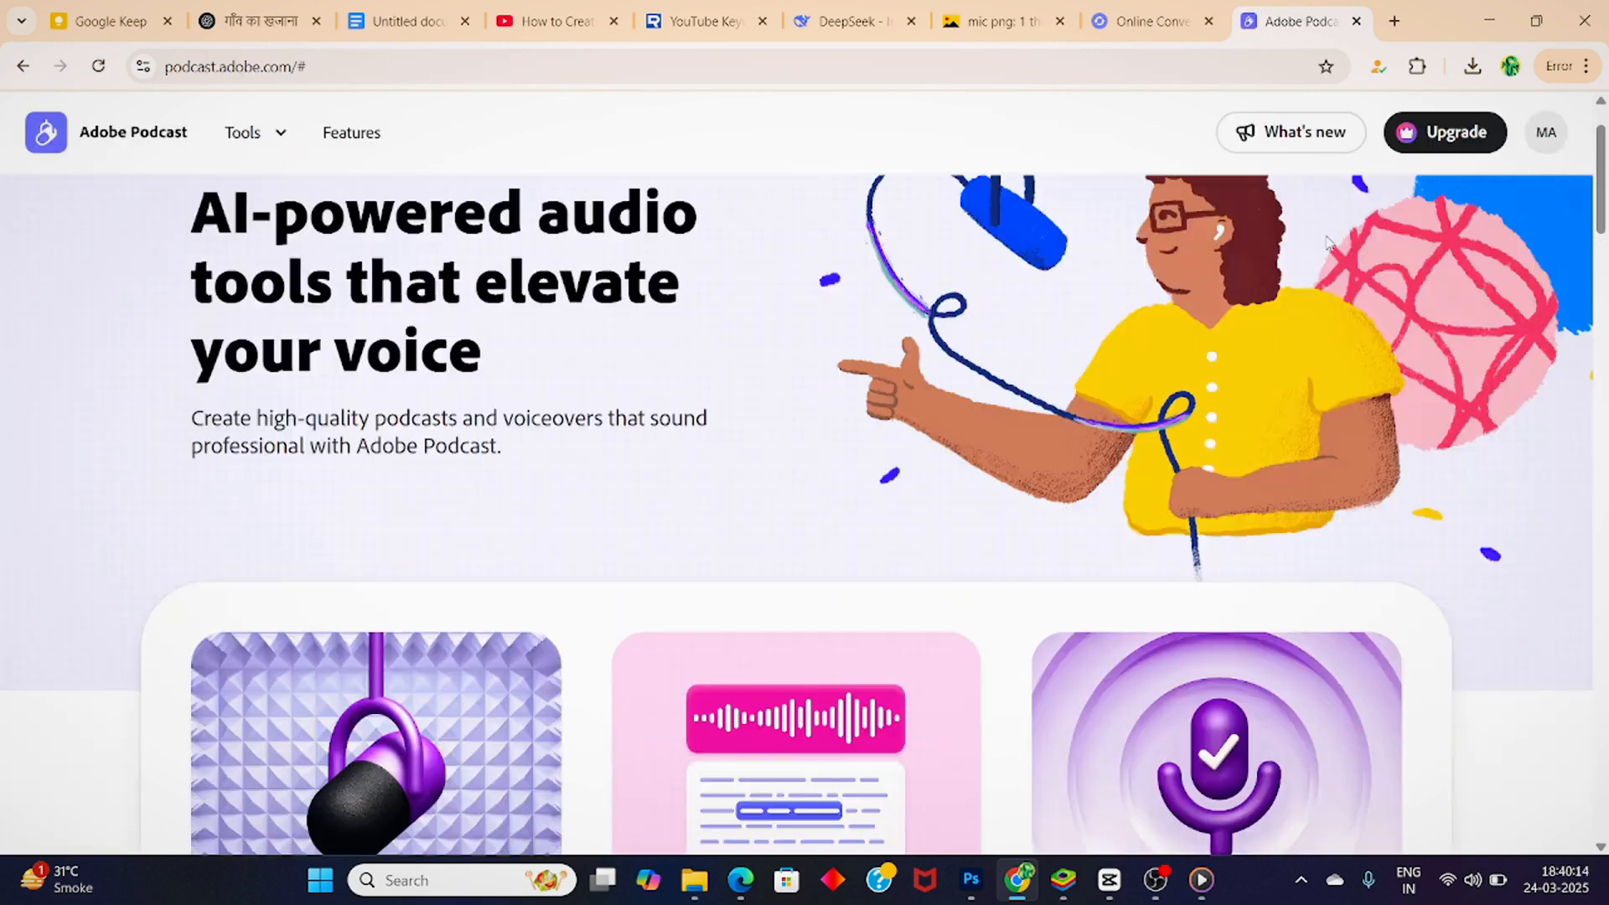
scroll(351, 796, down, 5)
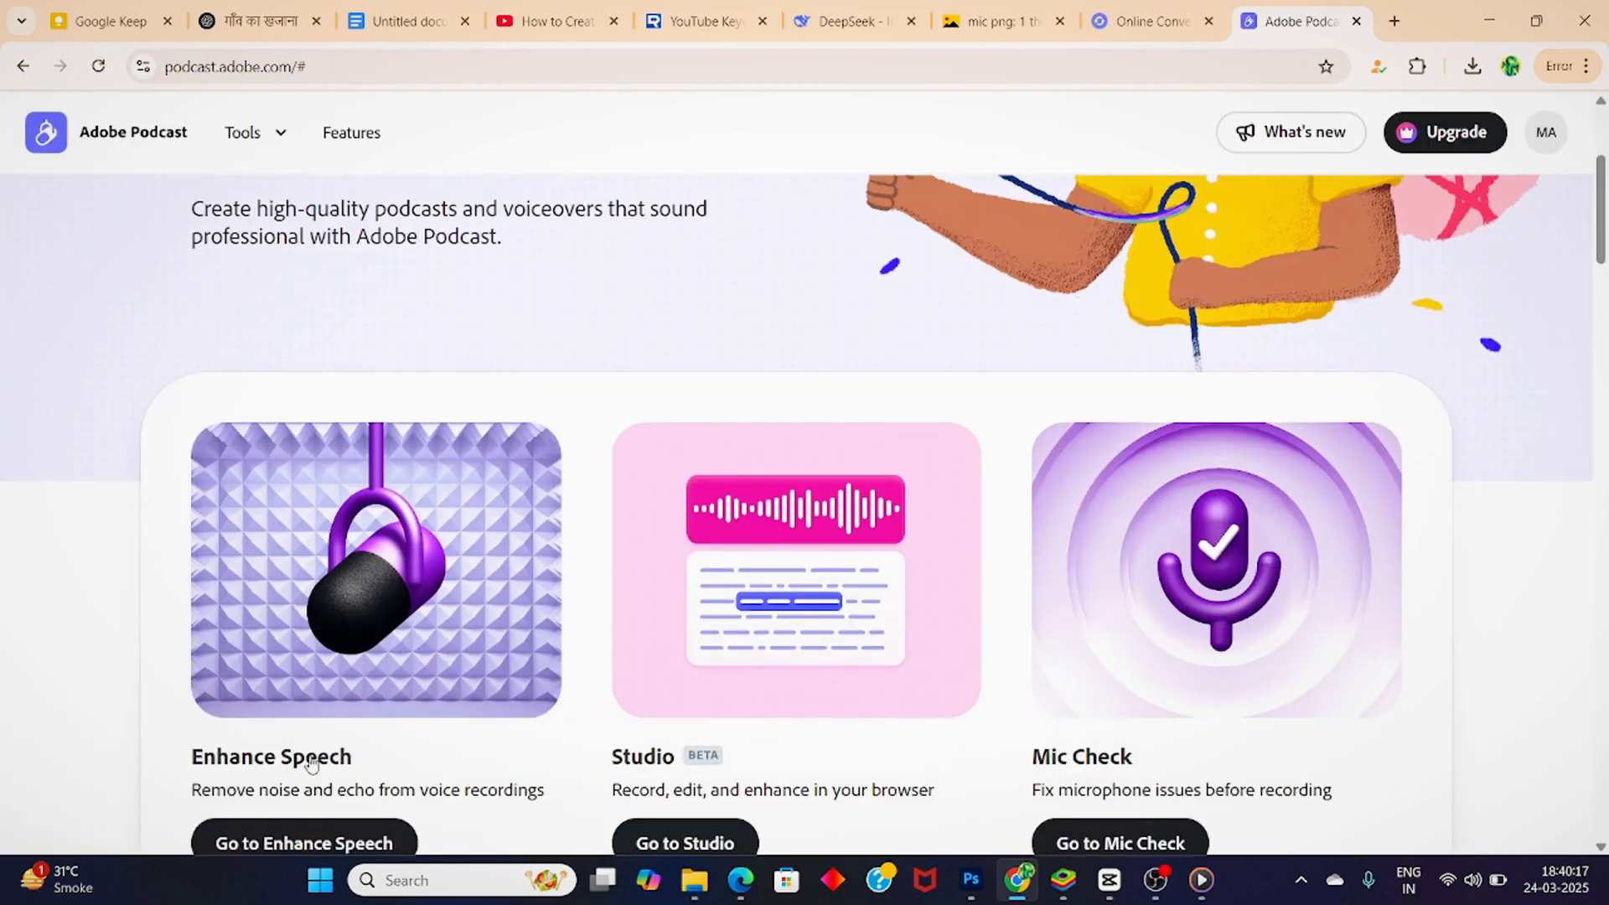
click(308, 634)
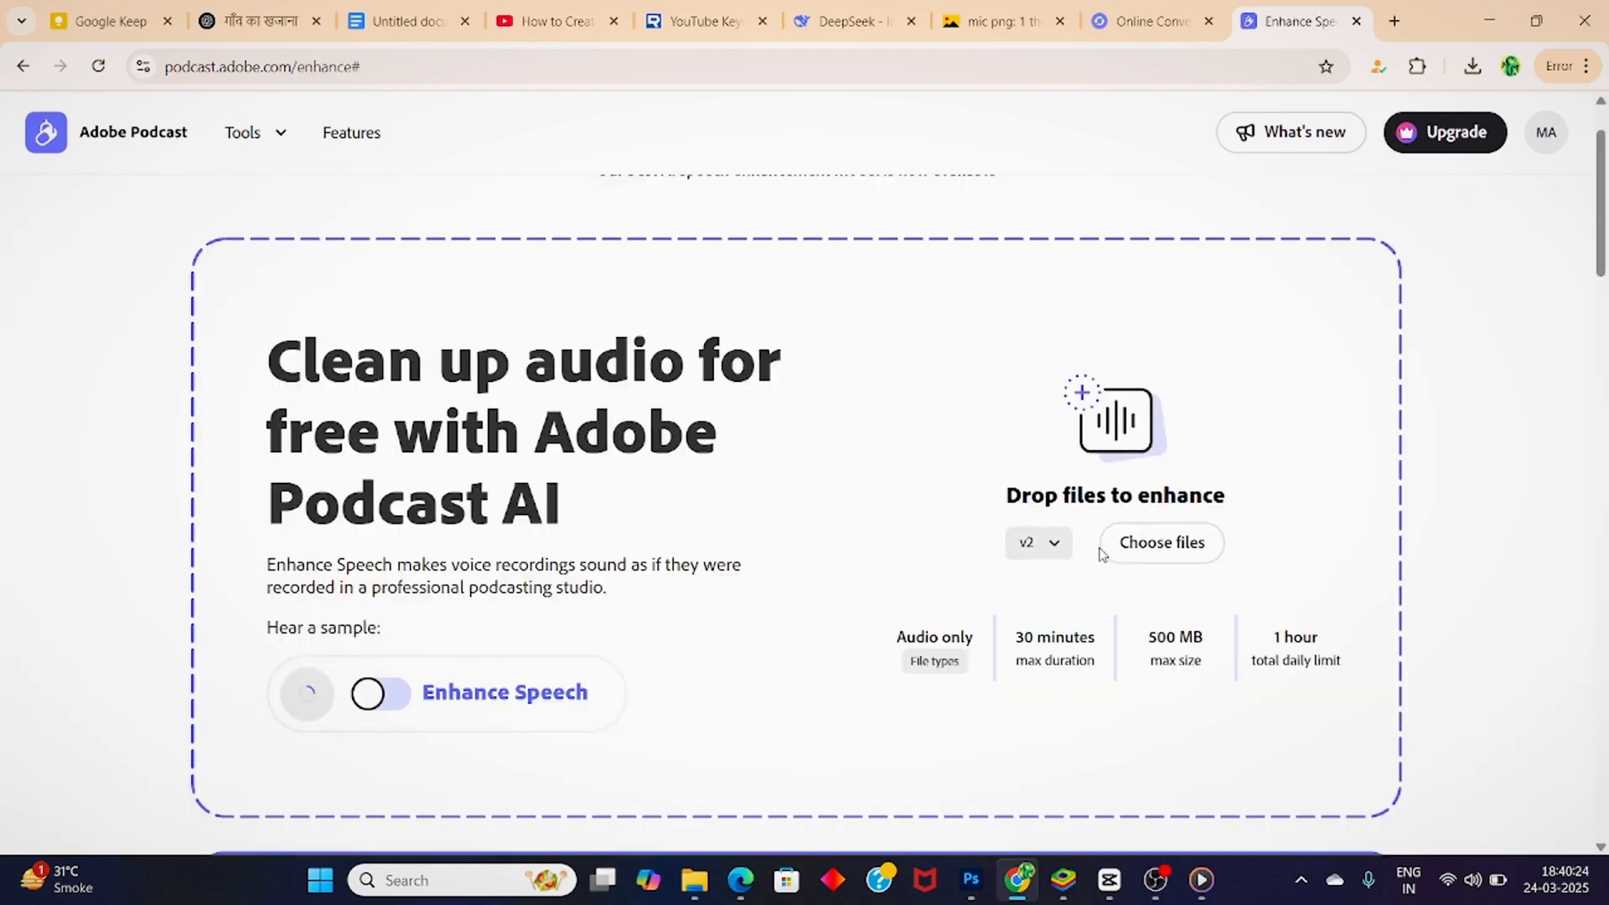
click(1044, 621)
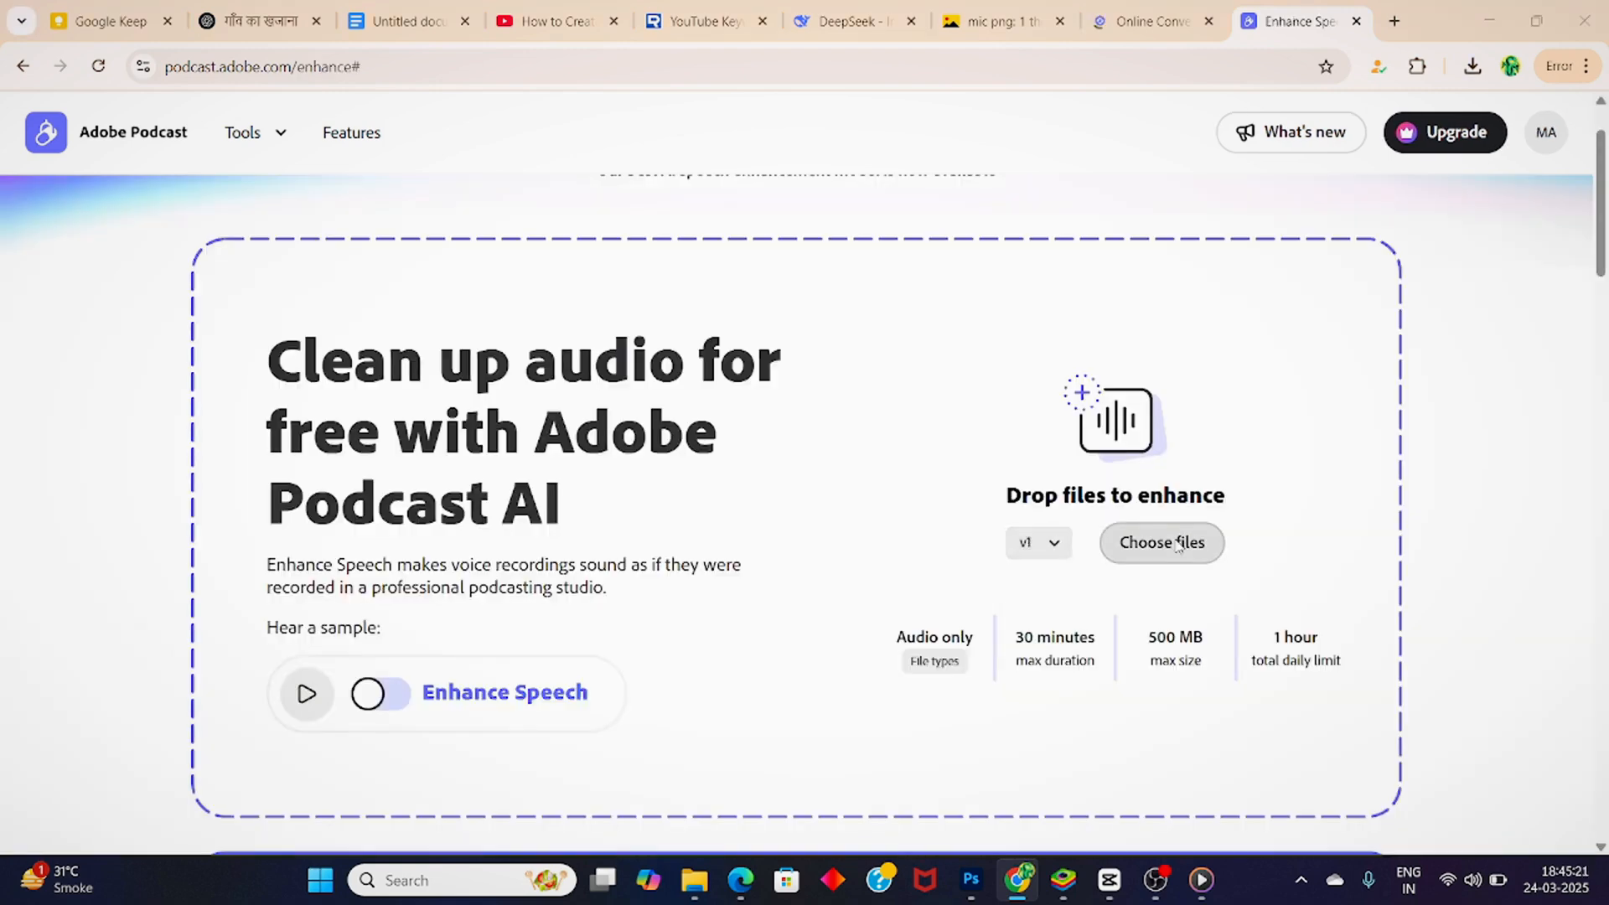
click(1177, 545)
click(234, 219)
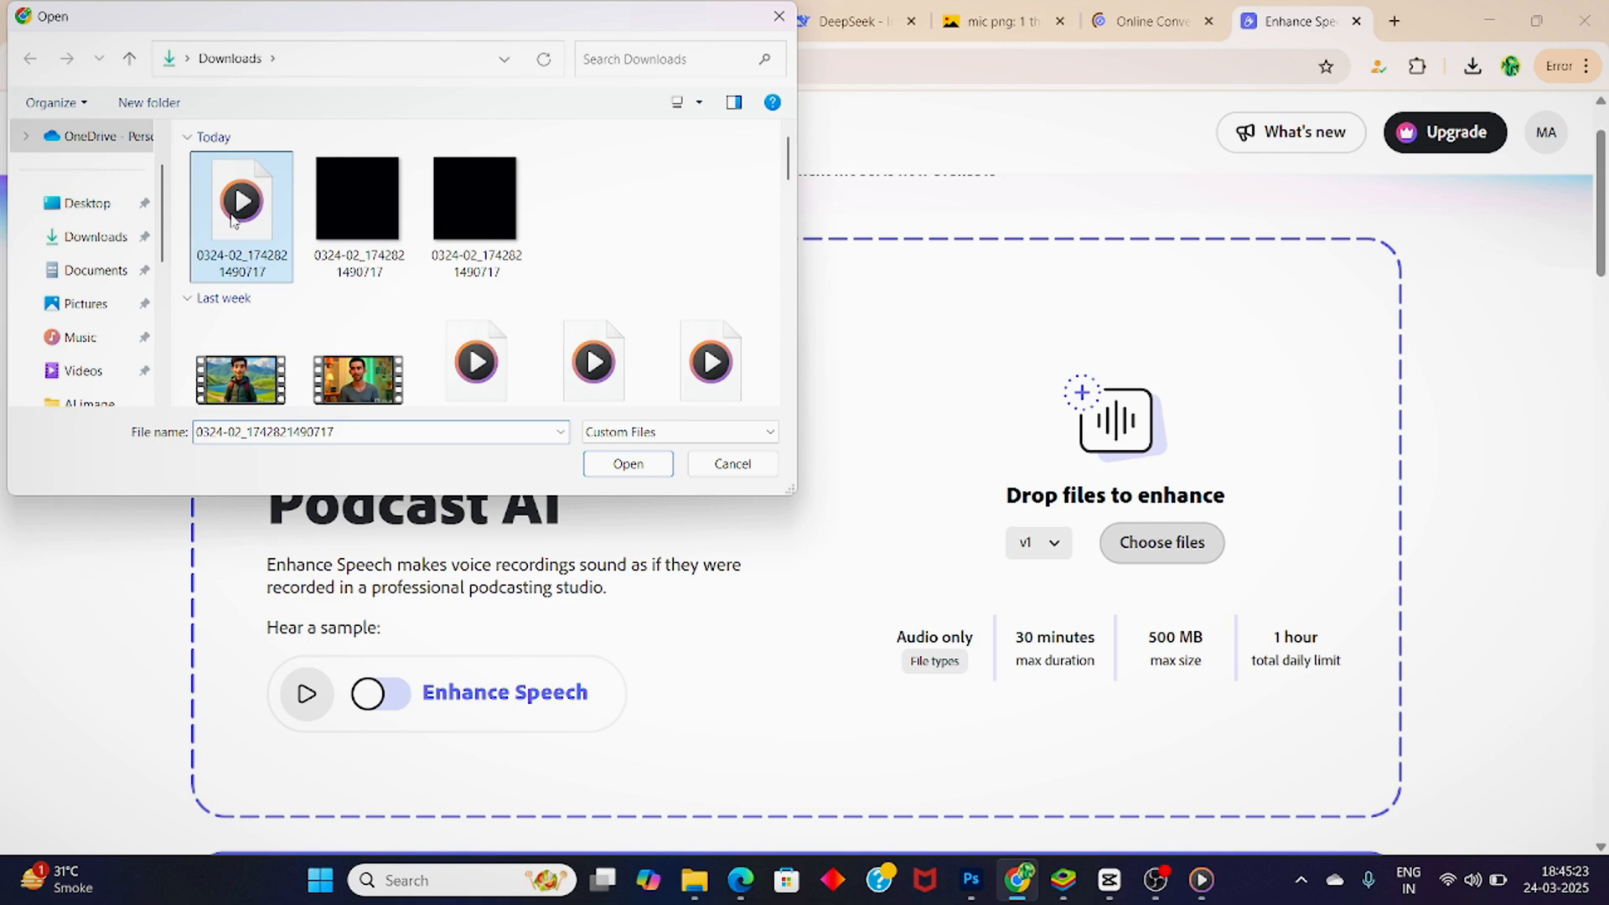
click(616, 467)
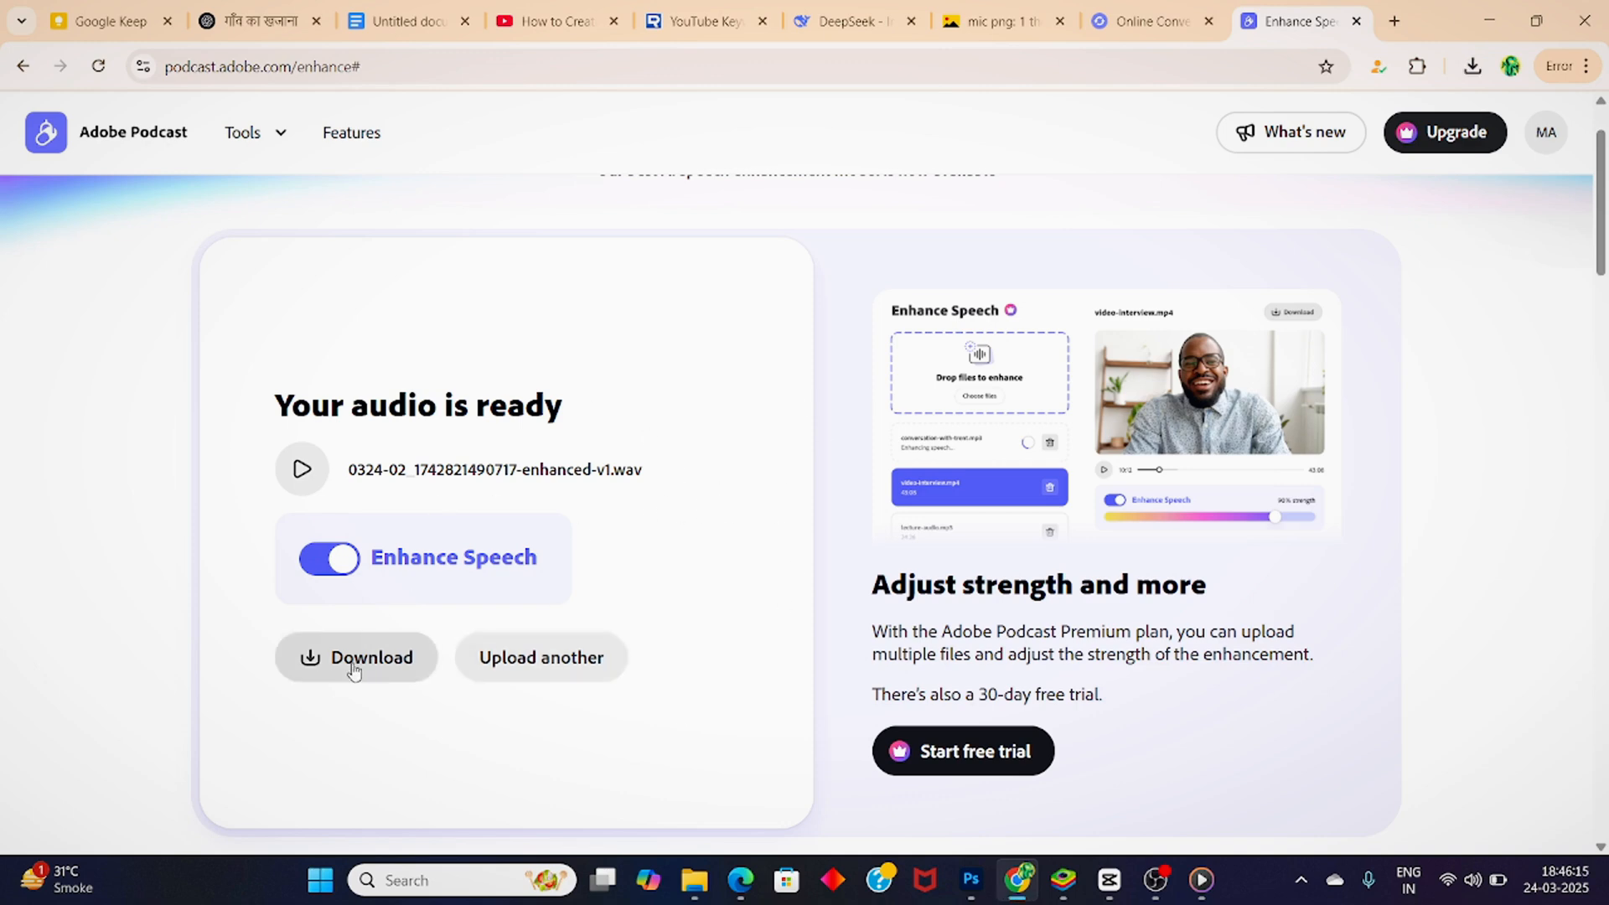
click(354, 662)
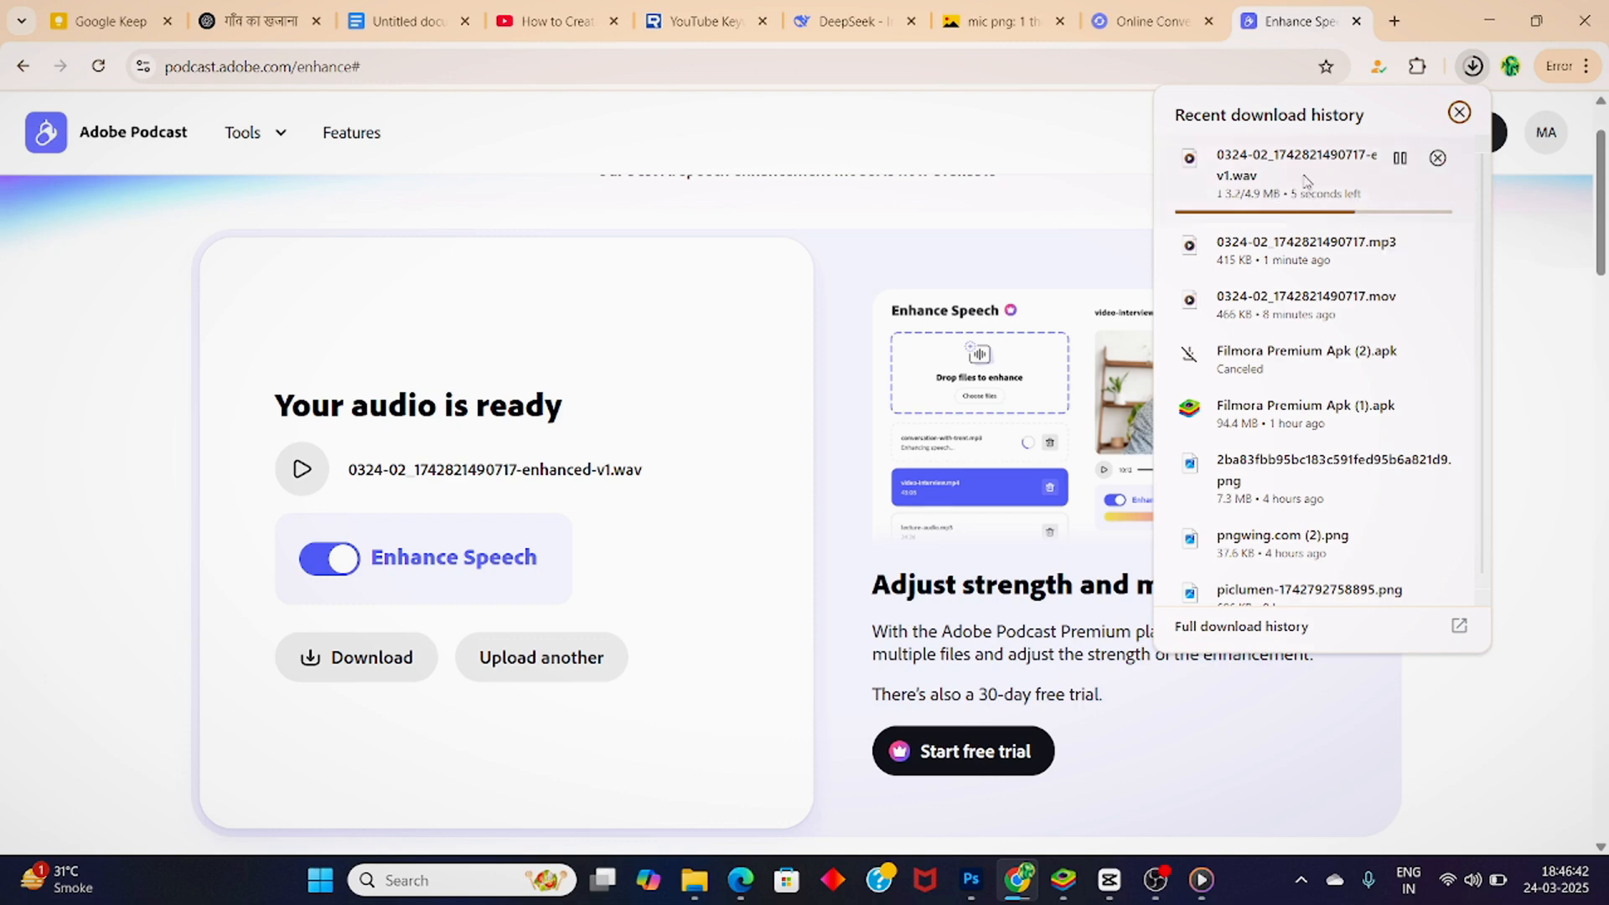